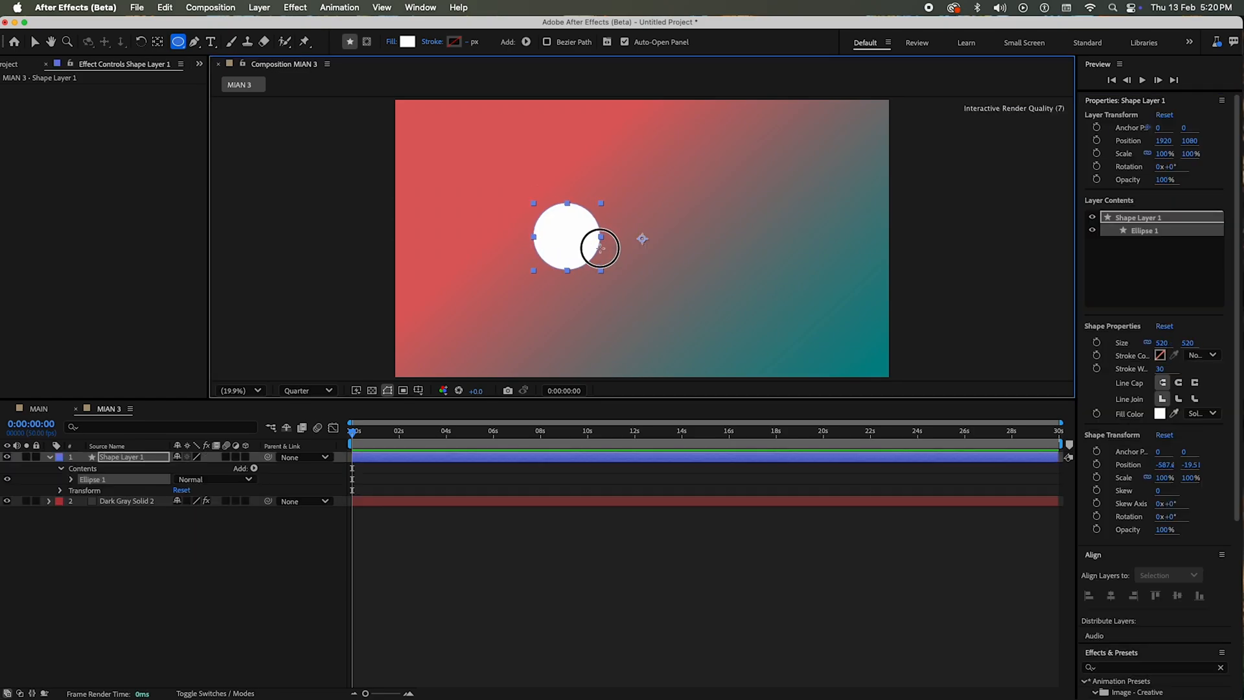
Step: Centre Shape Layer 1's anchor point on the circle and align the layer horizontally and vertically to the composition's centre
key("v")
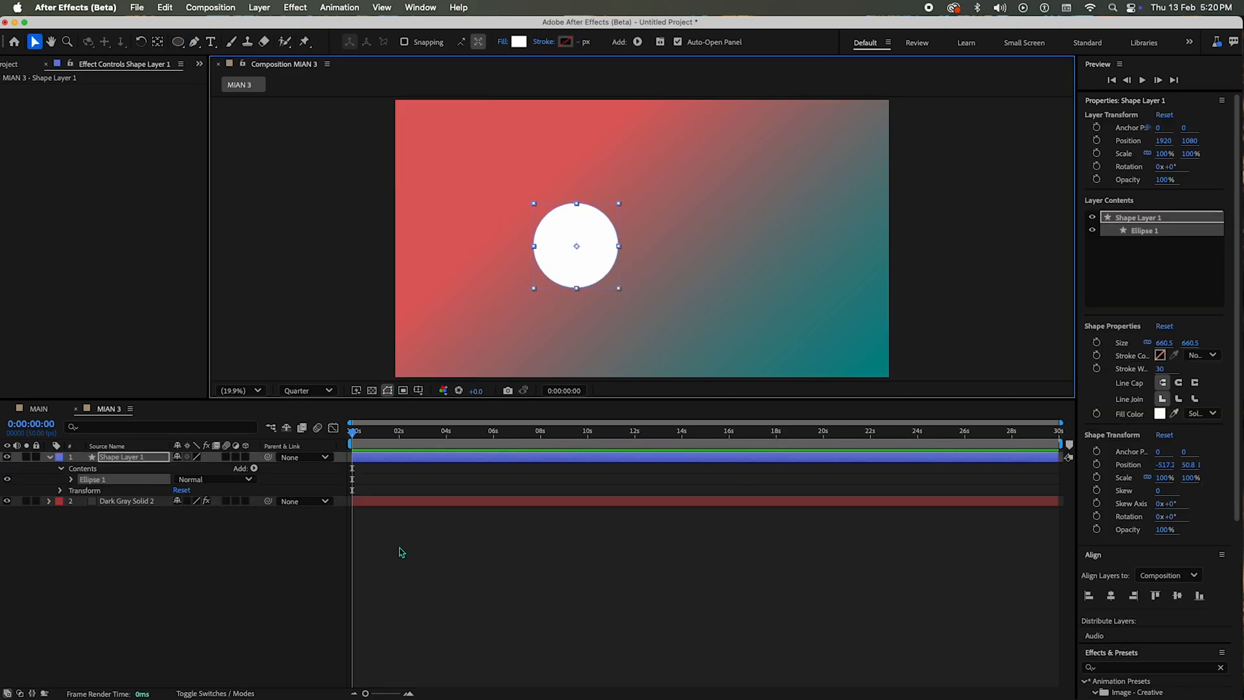
left_click(478, 591)
left_click(117, 457)
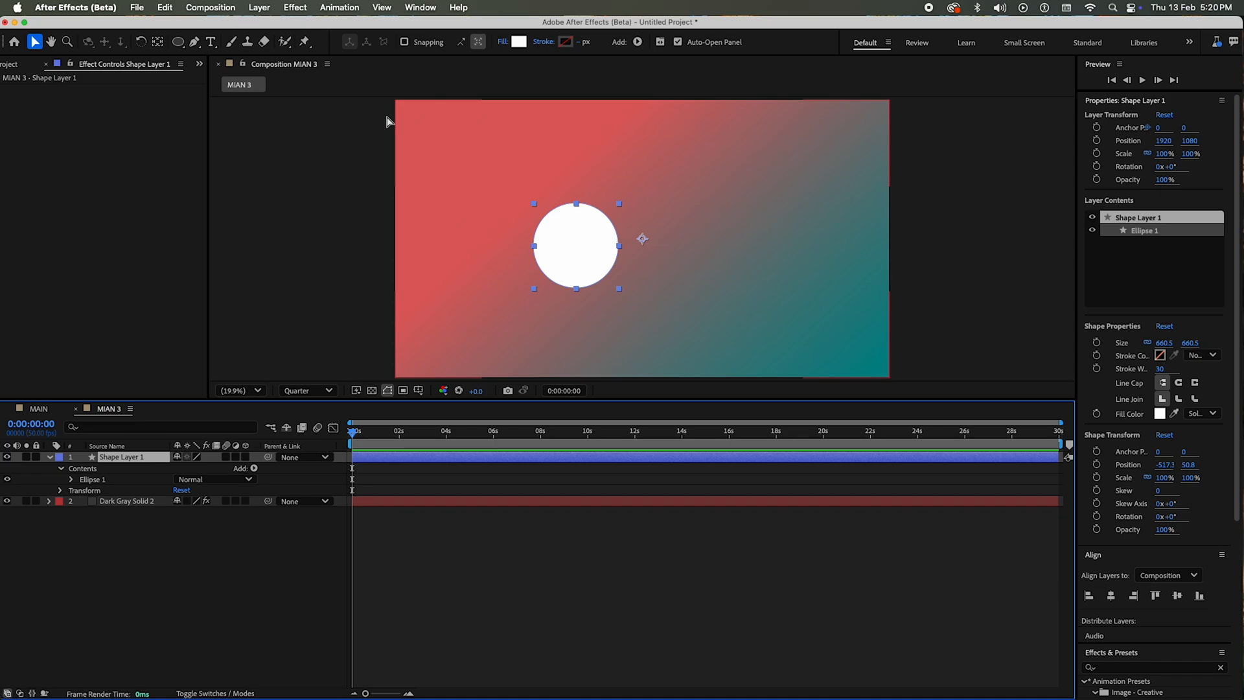
double_click(156, 45)
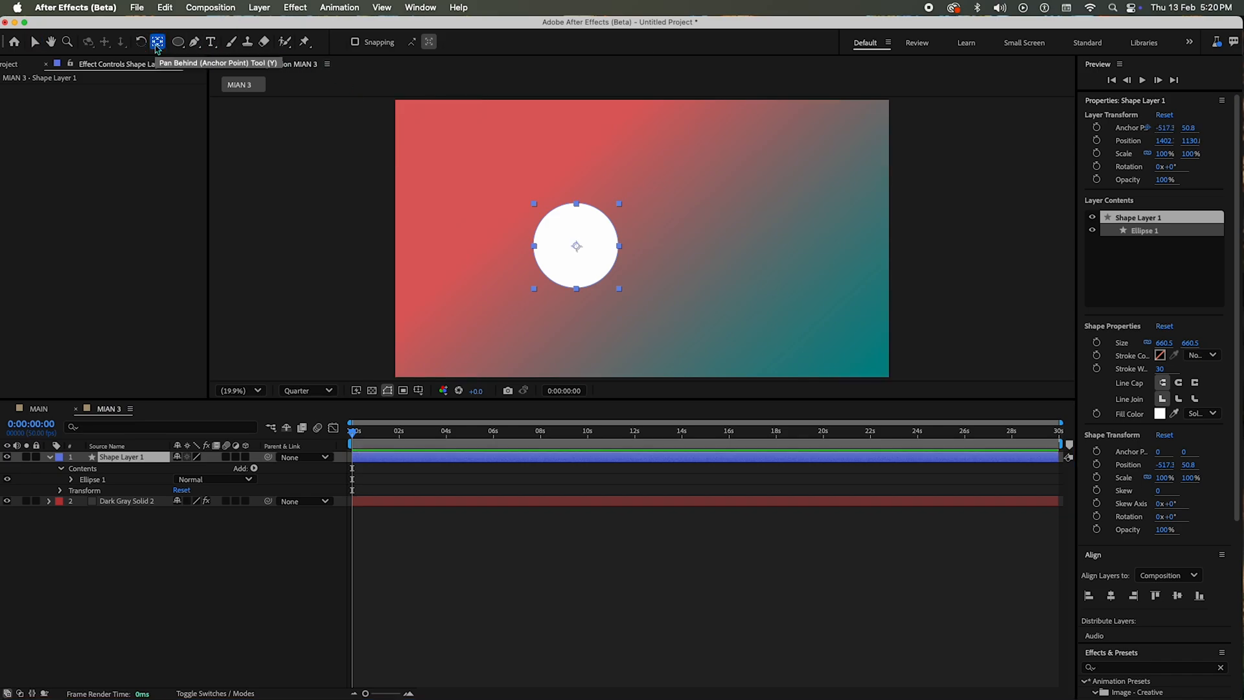
left_click(1107, 599)
left_click(674, 577)
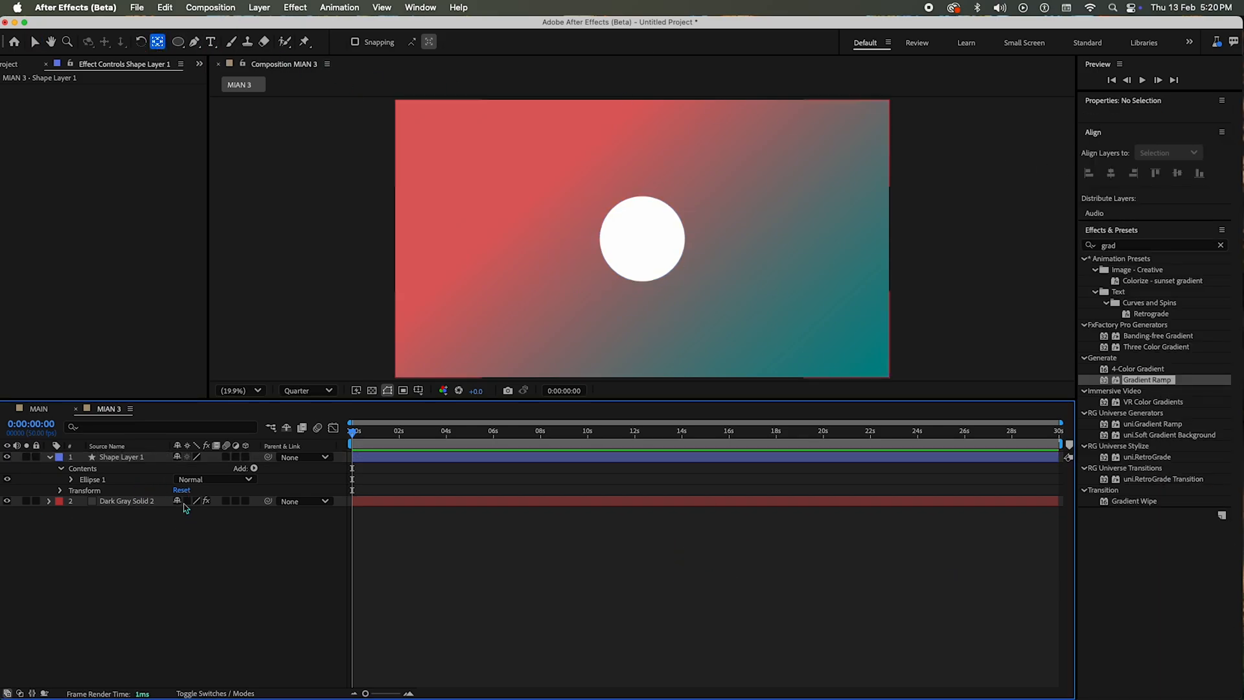
Step: Make the circle layer 3D with a Convex bevel style and an extrusion depth of 50
left_click(244, 456)
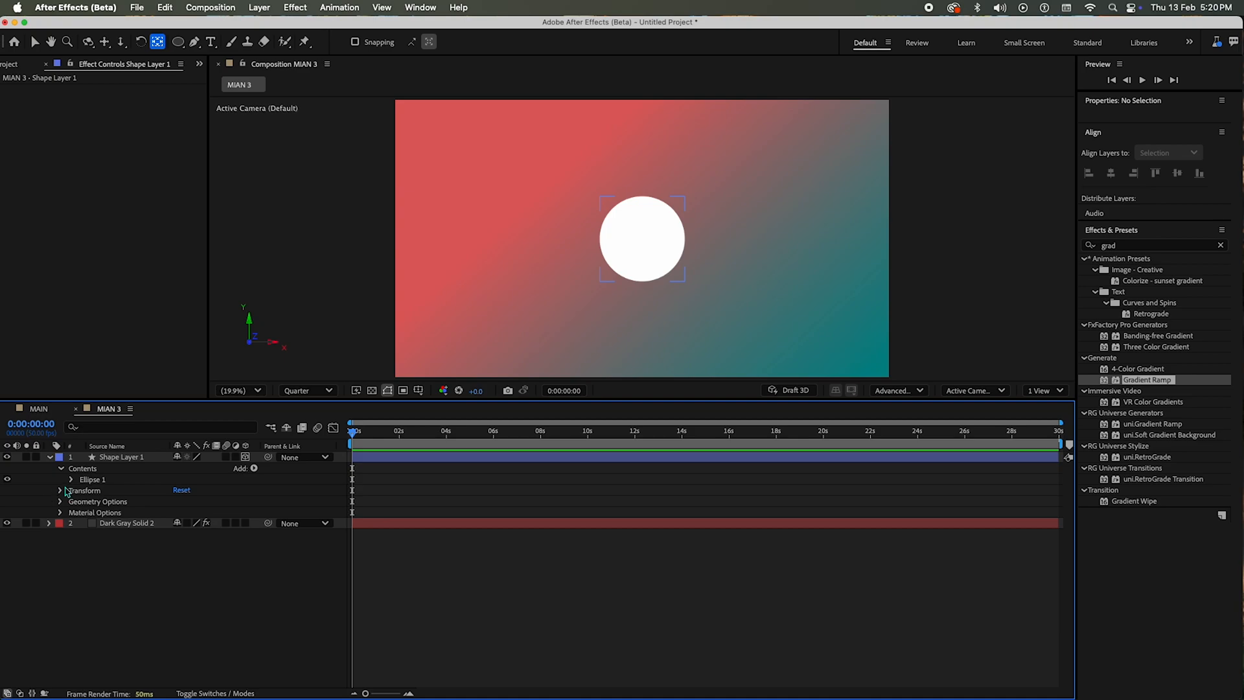
left_click(60, 501)
left_click(230, 513)
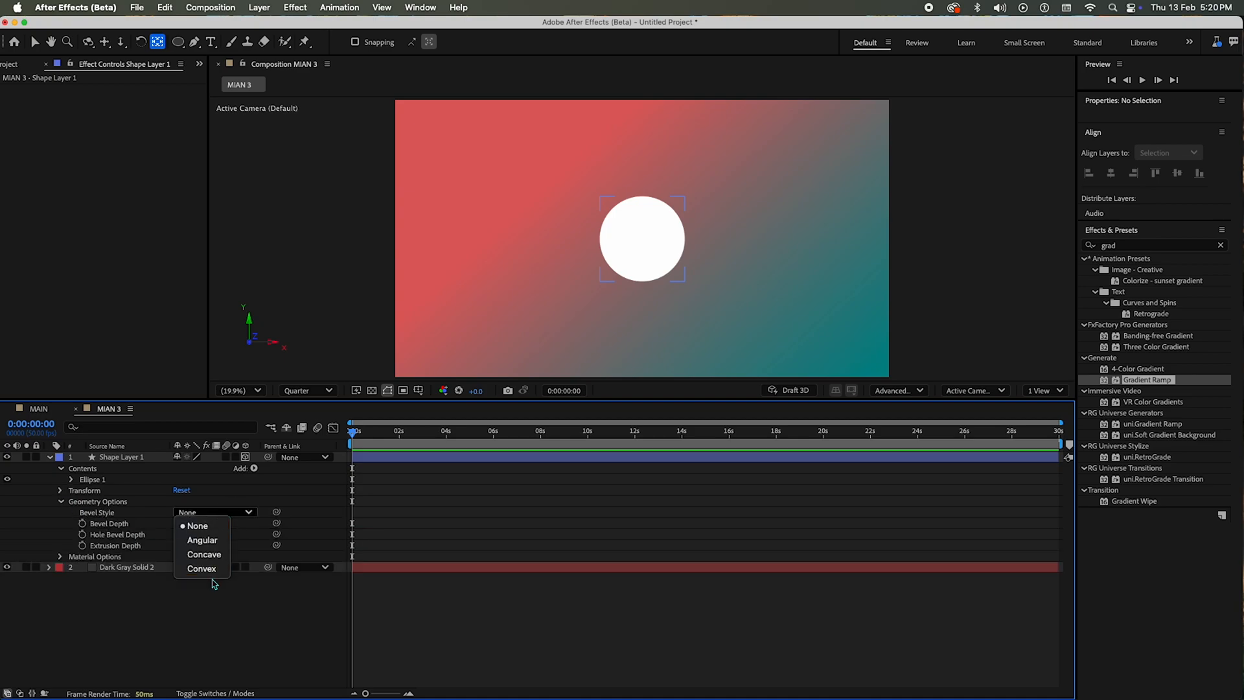
left_click(215, 529)
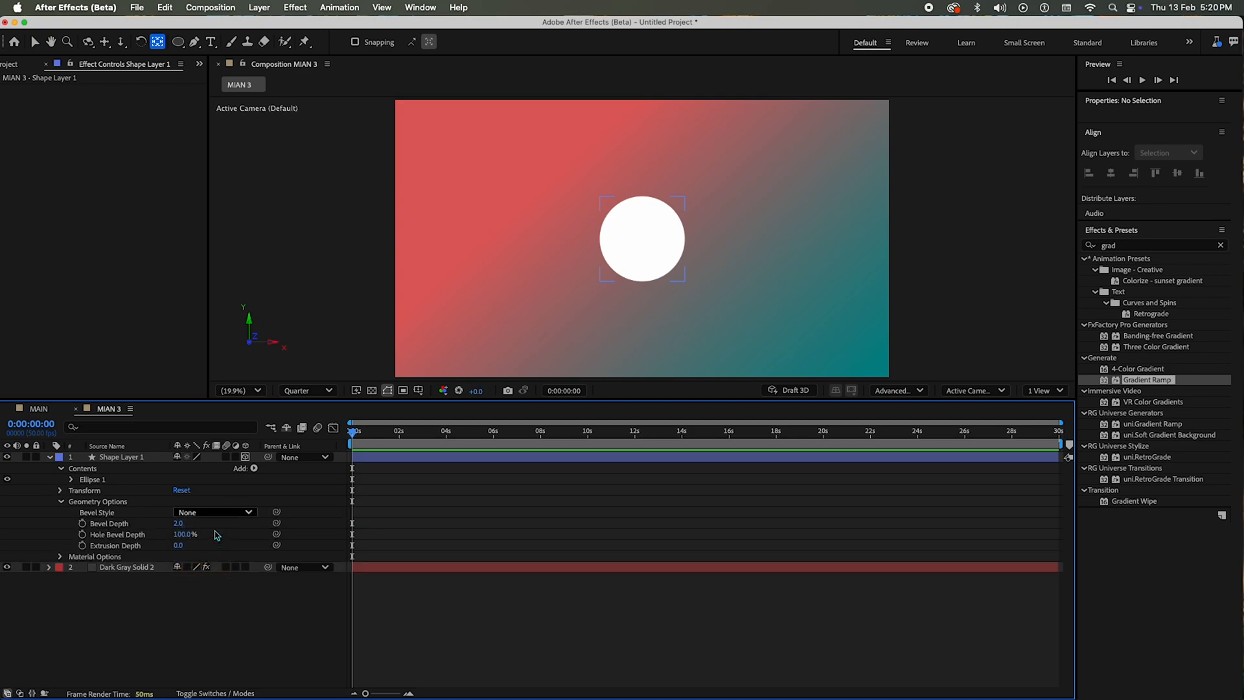
left_click(177, 548)
type("50")
key("Return")
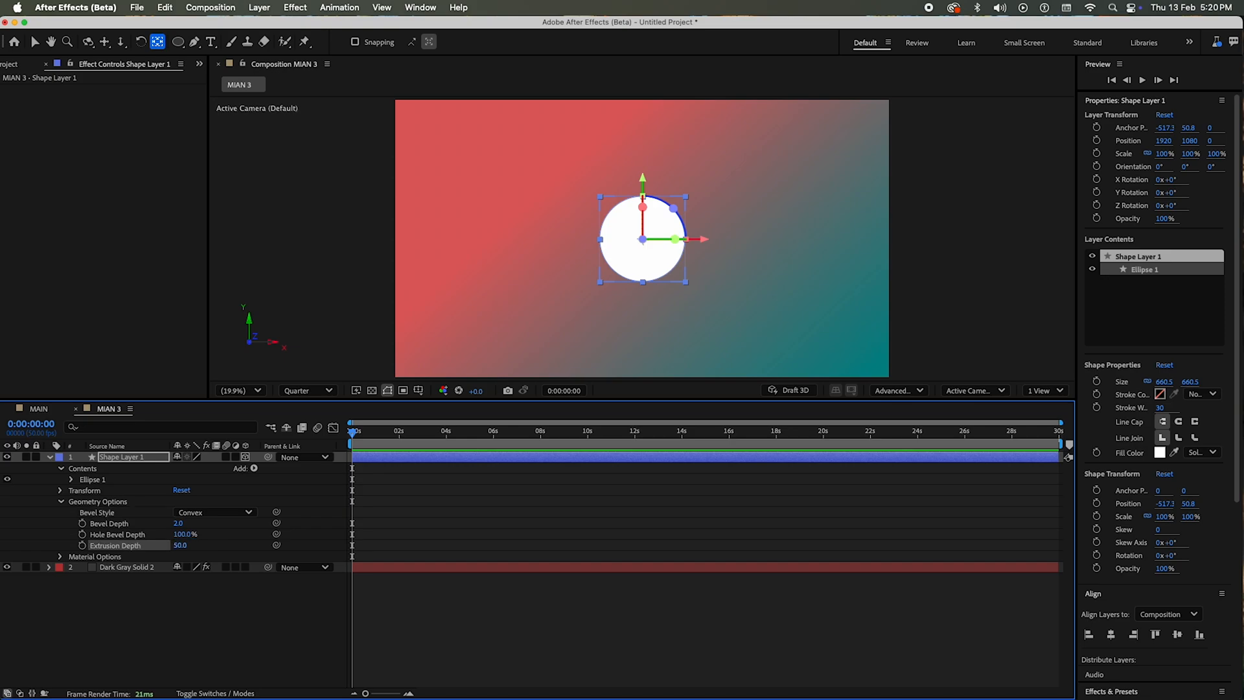
Step: Raise the circle material's Specular Shininess and Specular Intensity to 100%
left_click(60, 557)
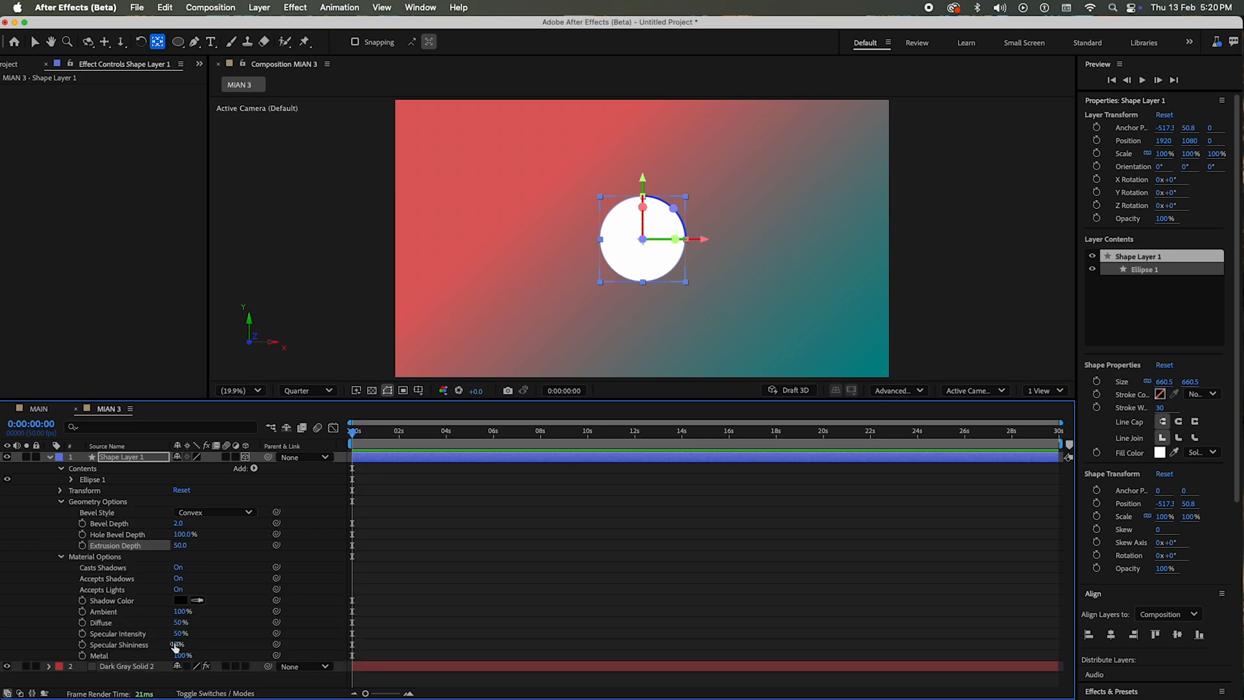
left_click_drag(175, 646, 649, 638)
left_click_drag(183, 634, 692, 580)
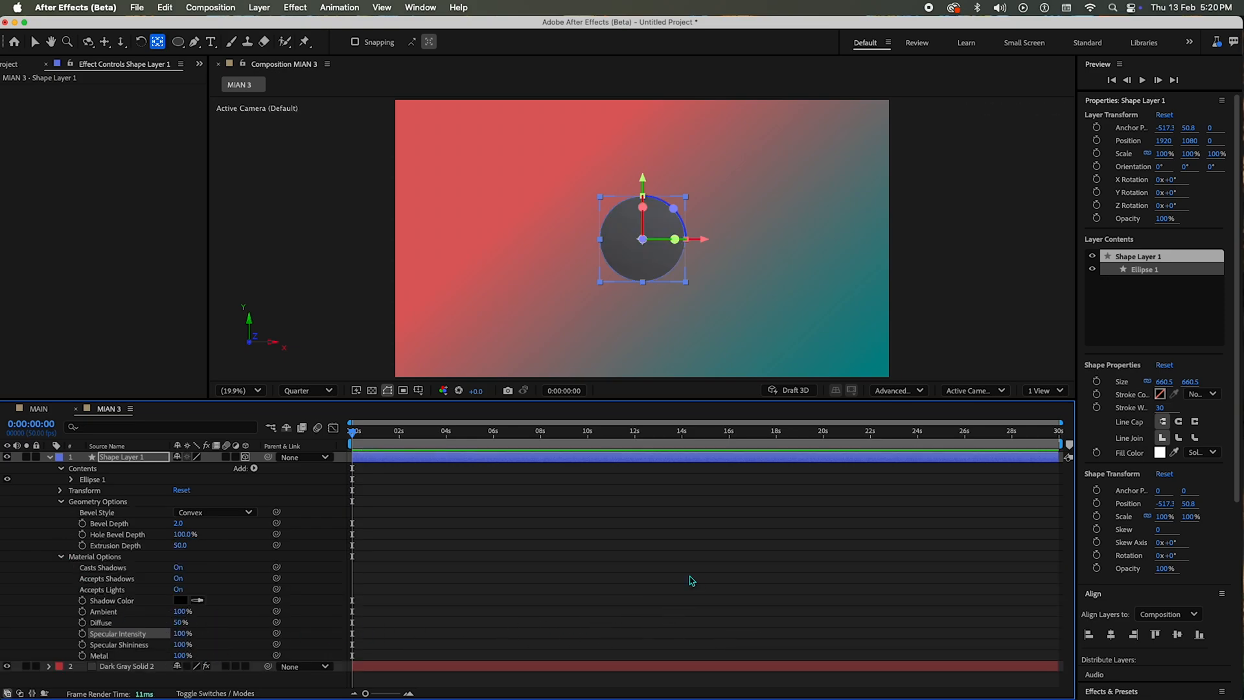
left_click(530, 544)
key("c")
left_click_drag(608, 253, 637, 237)
key("super+z")
Step: Collapse the layer properties and add an Environment light to the composition with the default settings
left_click(585, 568)
key("u")
right_click(208, 531)
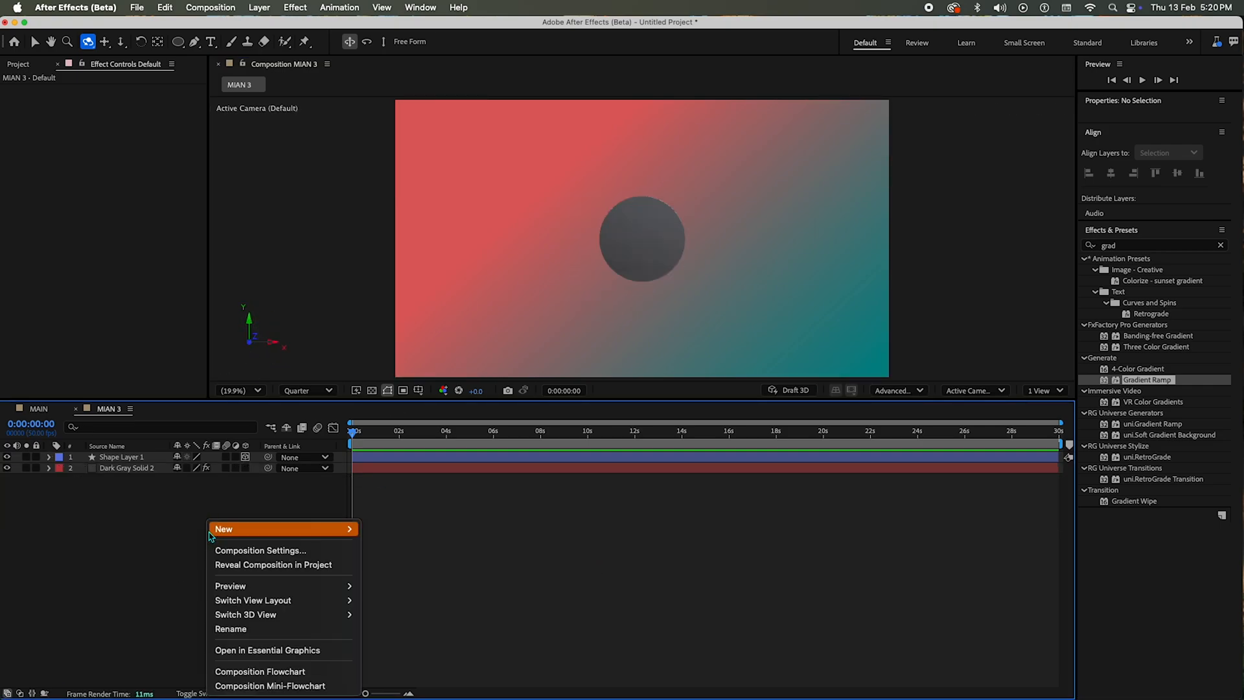
mouse_move(214, 529)
left_click(415, 582)
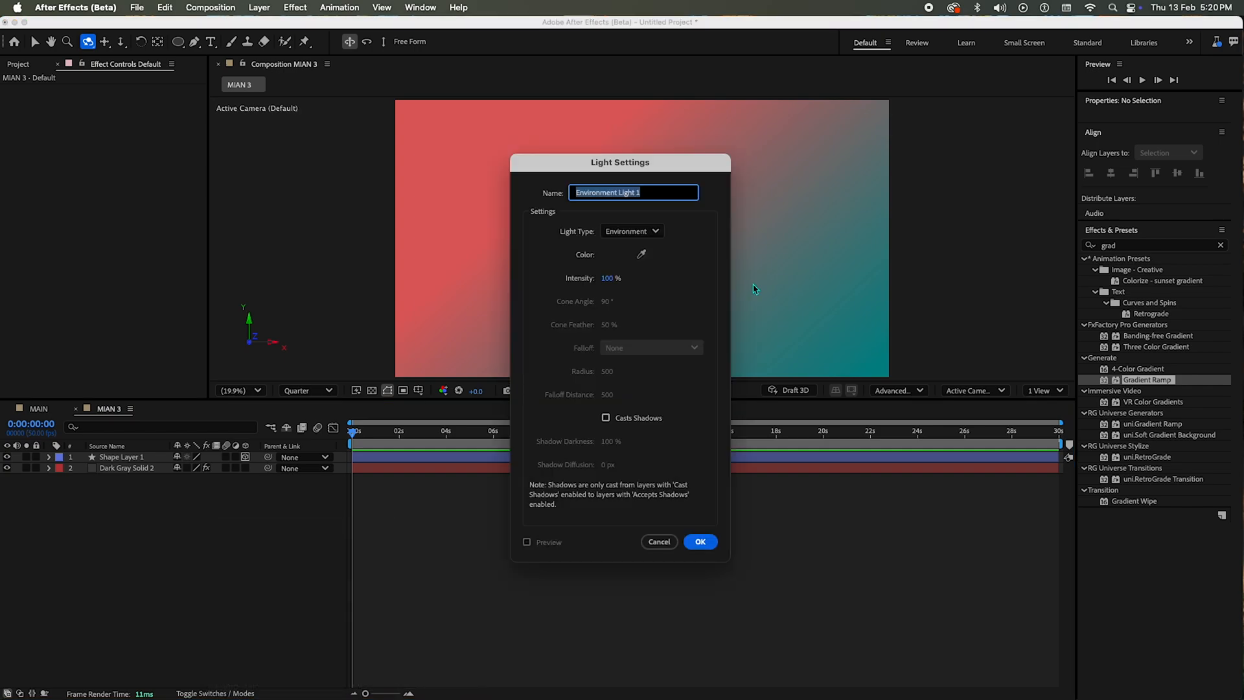
key("Return")
left_click(619, 618)
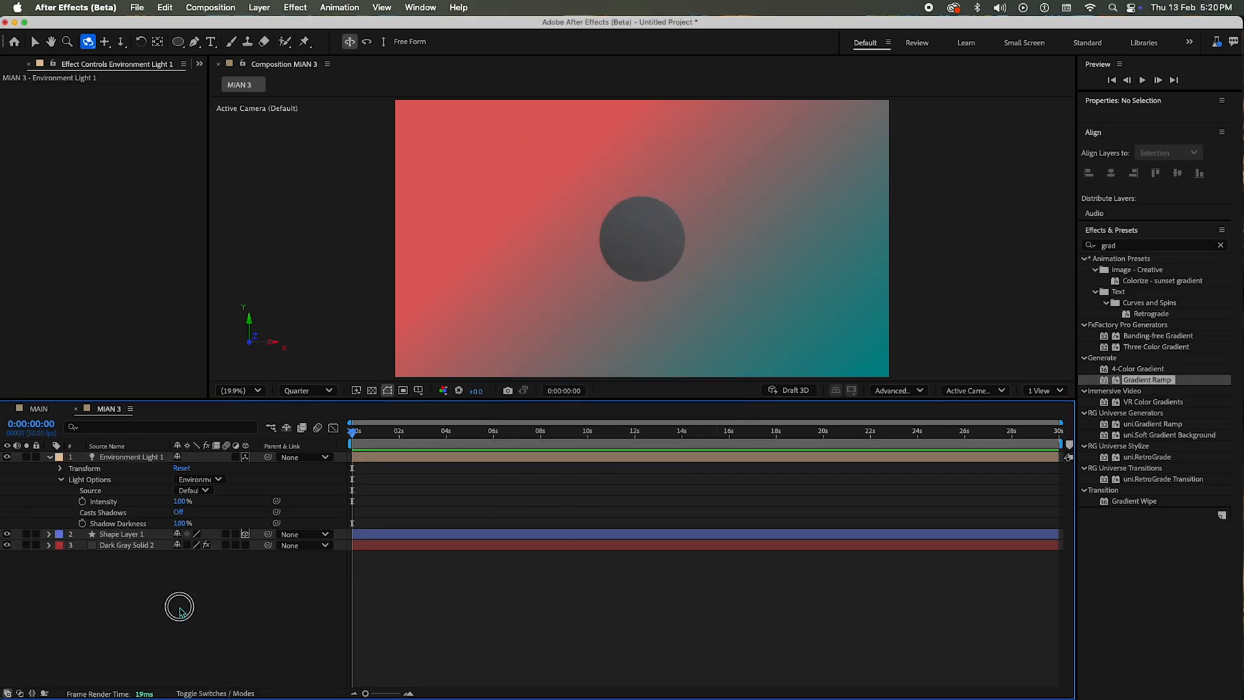
Step: Expose the light's rotation properties and set the composition's duration to 25 seconds
left_click(61, 468)
key("super+k")
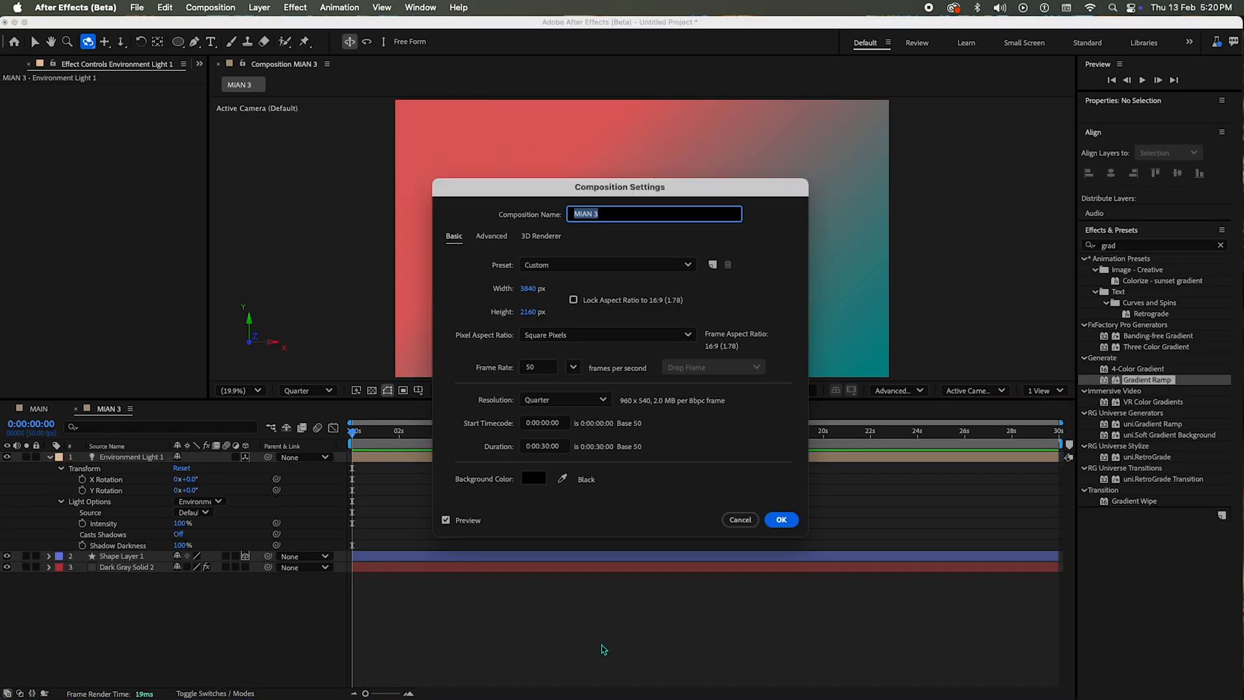
left_click(546, 446)
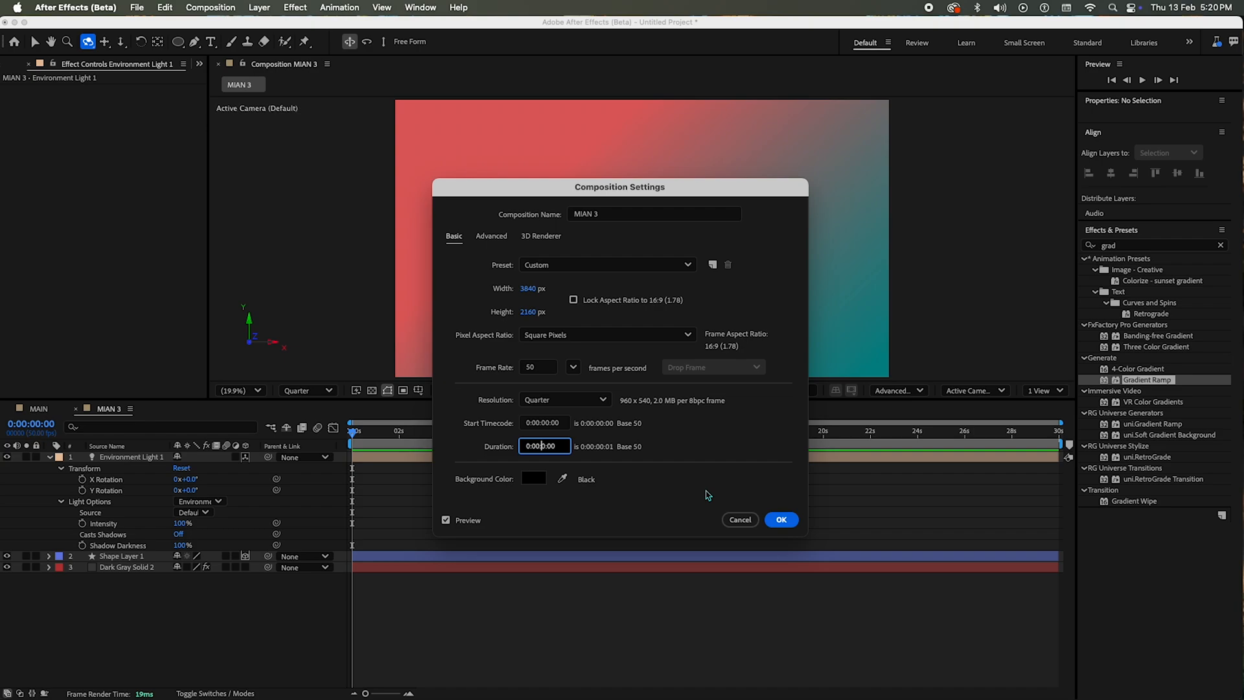
key("Return")
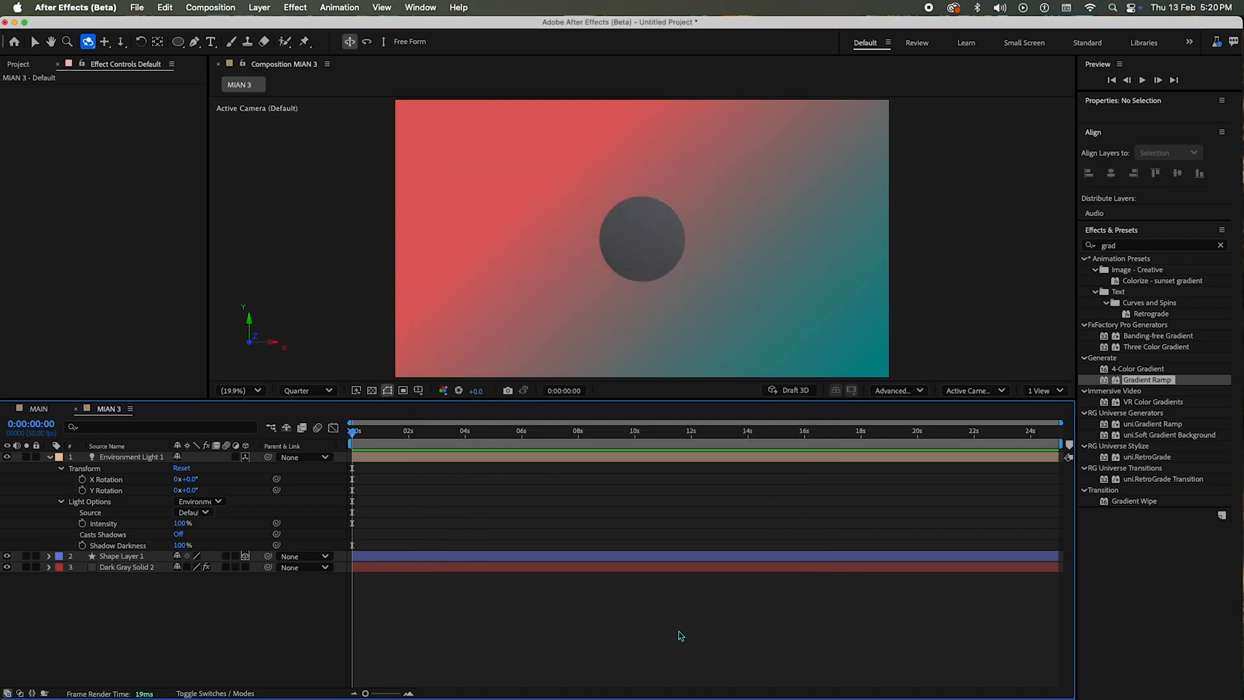
Step: Add X Rotation and Y Rotation keyframes at 0° for the environment light on the composition's last frame
left_click_drag(356, 436, 1066, 465)
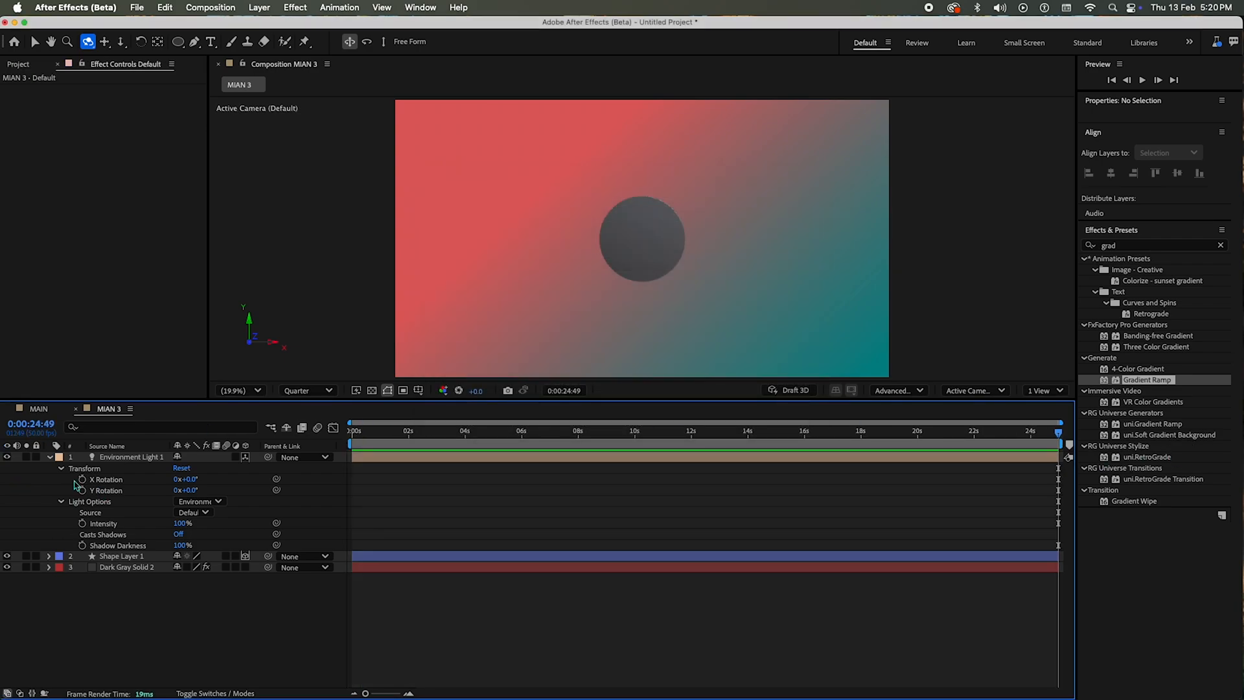
left_click(82, 479)
left_click(82, 489)
Step: Set the environment light's X Rotation and Y Rotation to 3 full revolutions at the composition's first frame
key("Home")
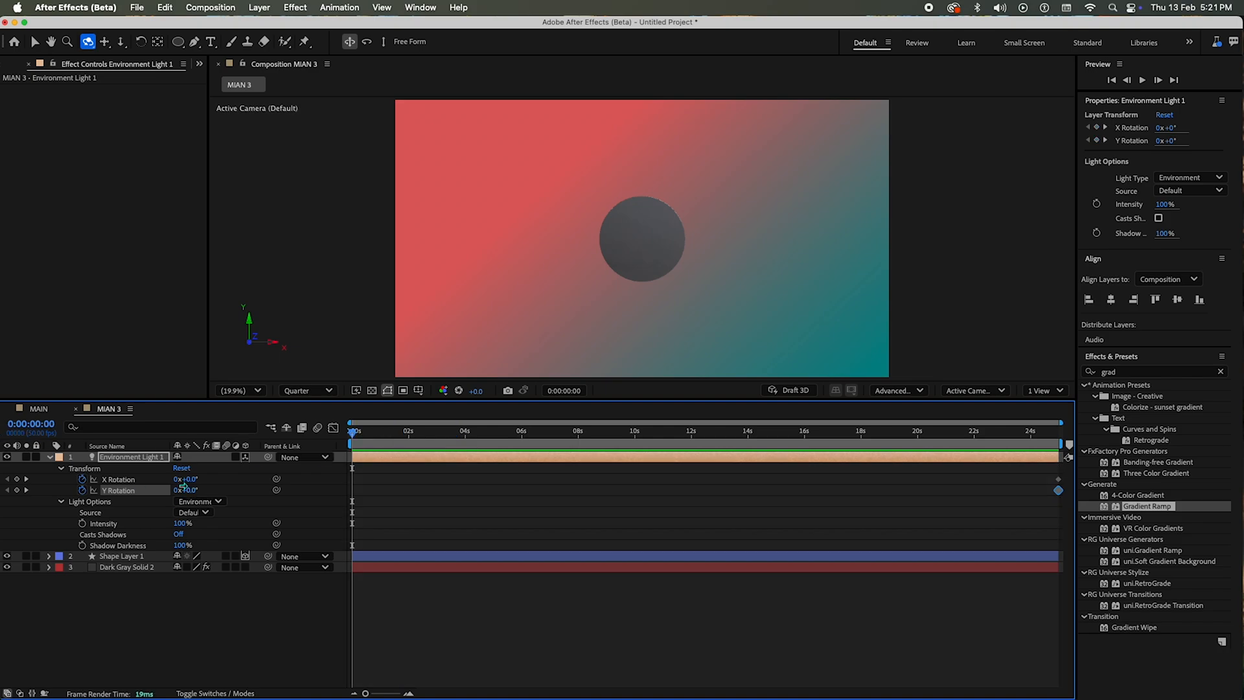
left_click(178, 480)
type("3")
key("Tab")
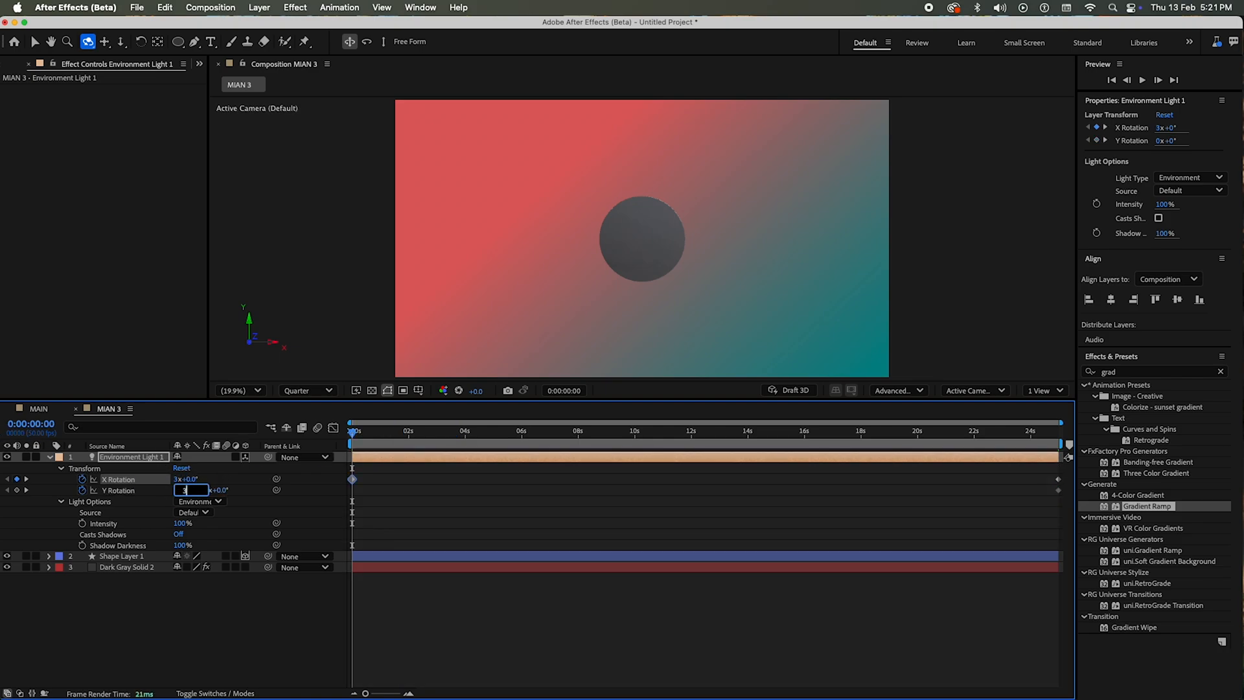
type("3")
key("Return")
left_click_drag(454, 432, 299, 597)
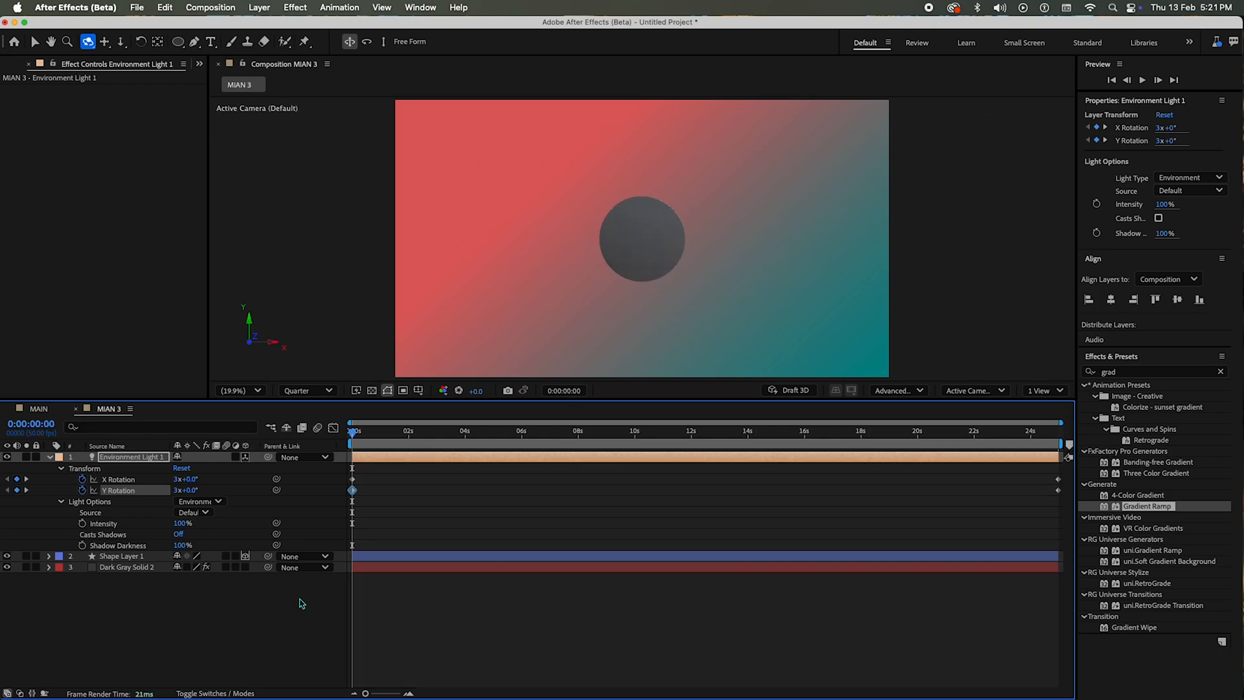
Step: Collapse the light's properties and expose Shape Layer 1's Transform properties
left_click(617, 643)
key("u")
left_click(143, 597)
left_click(176, 602)
key("u")
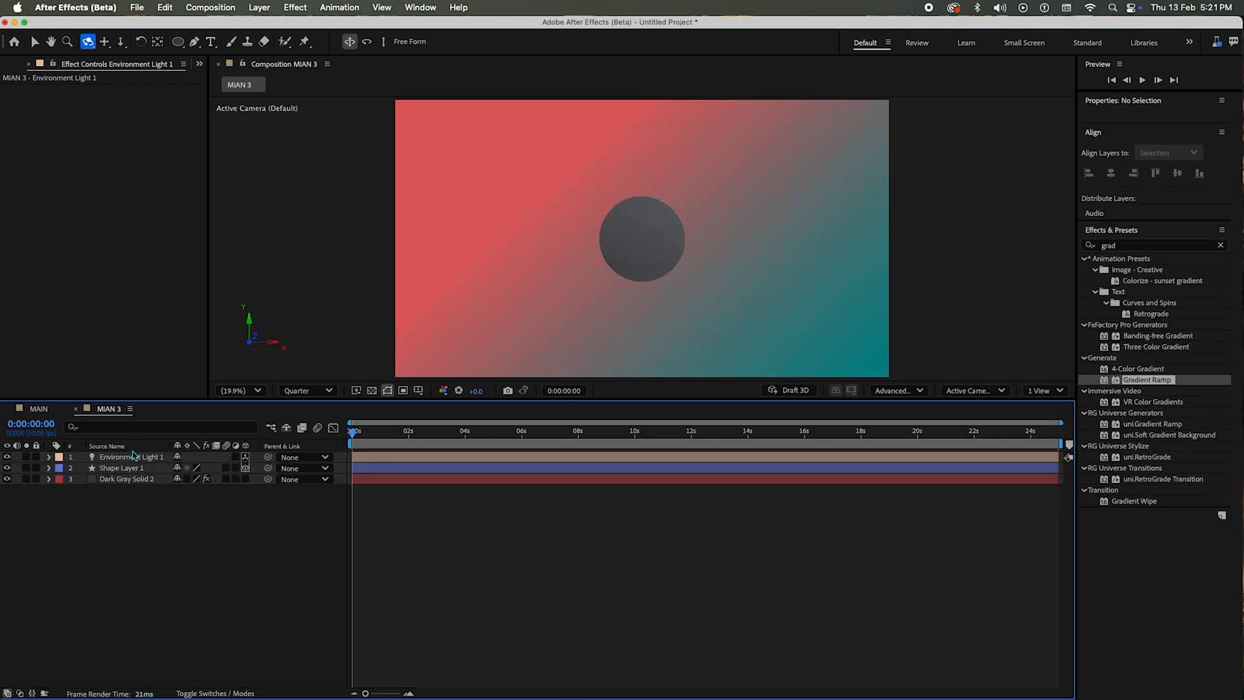
left_click(120, 469)
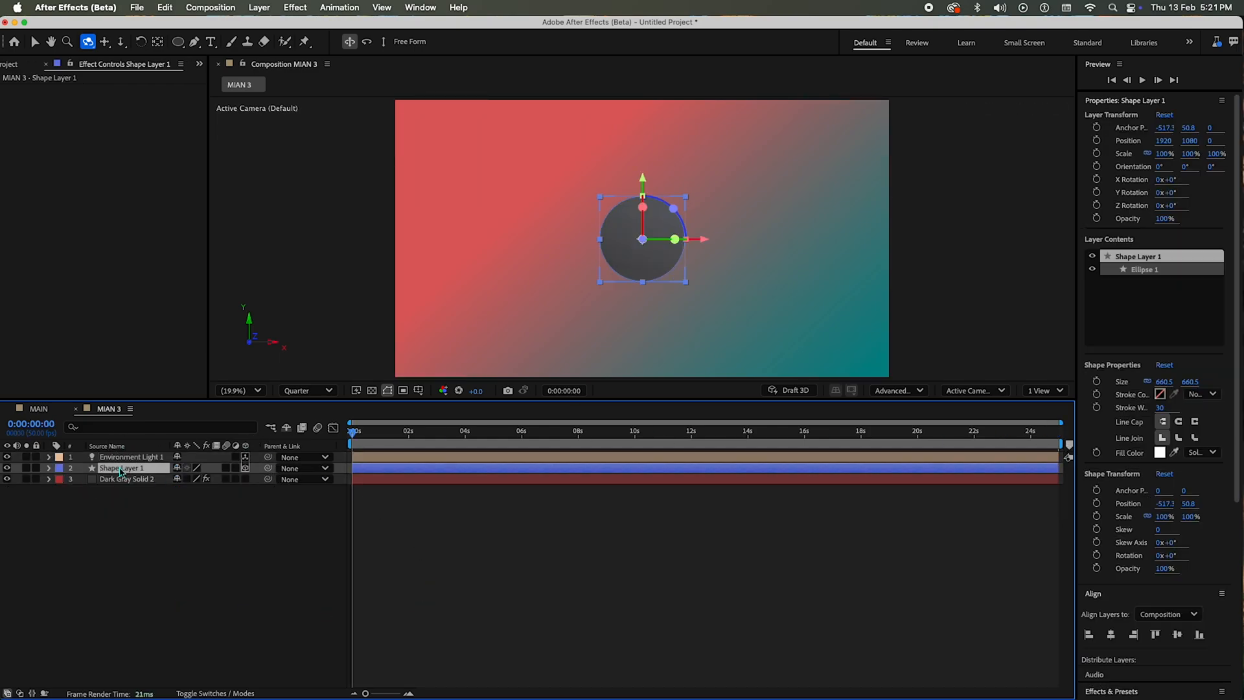
left_click(48, 468)
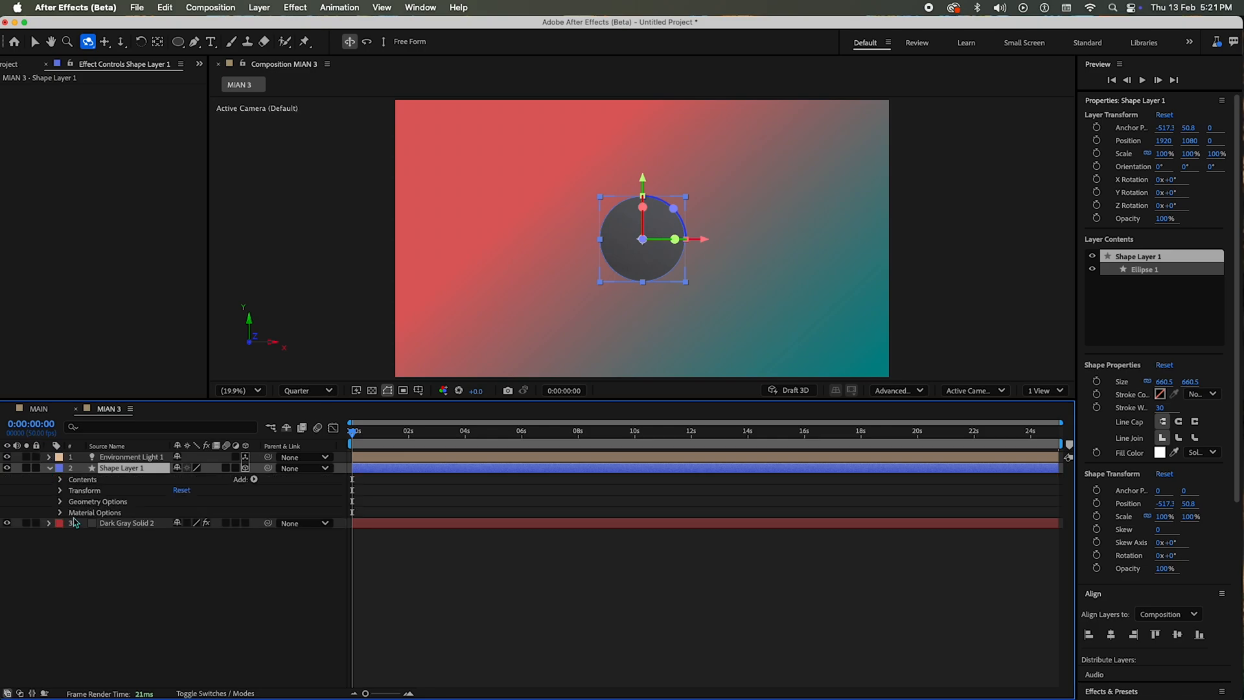
left_click(59, 490)
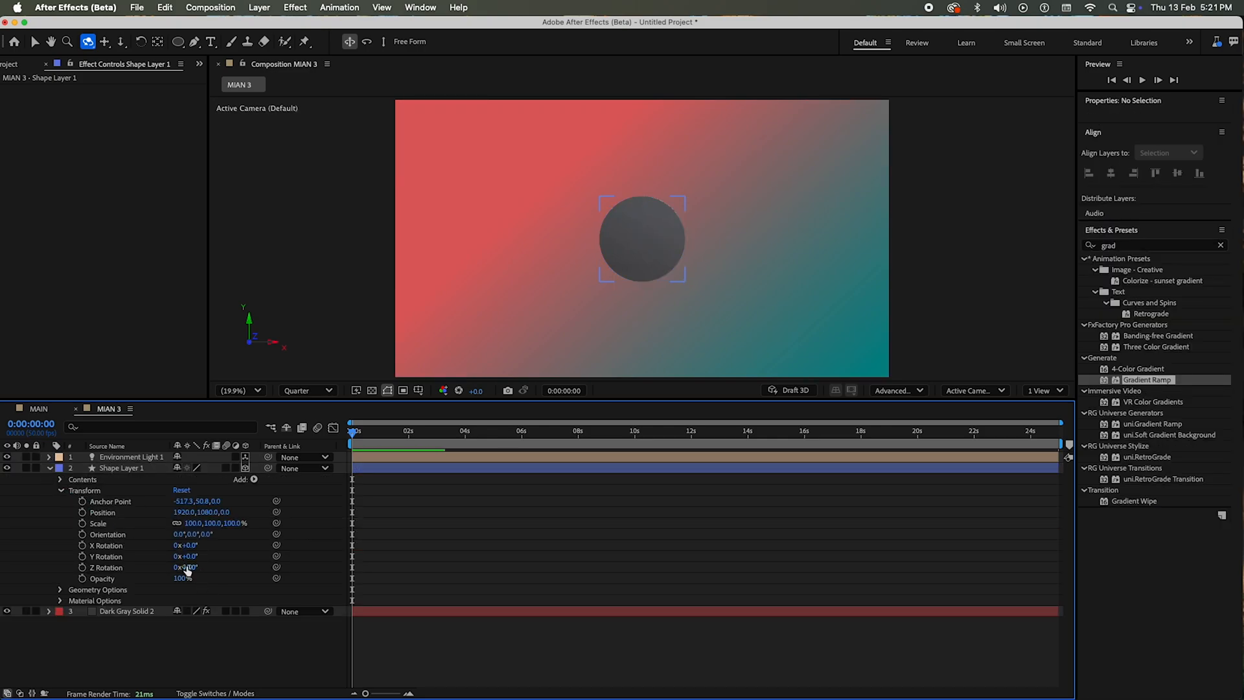
left_click(189, 568)
type("90")
key("Return")
left_click(191, 567)
Step: Set Shape Layer 1's Y Rotation to 90° and move its anchor point to a Y value of 1021.8
left_click(195, 556)
key("Return")
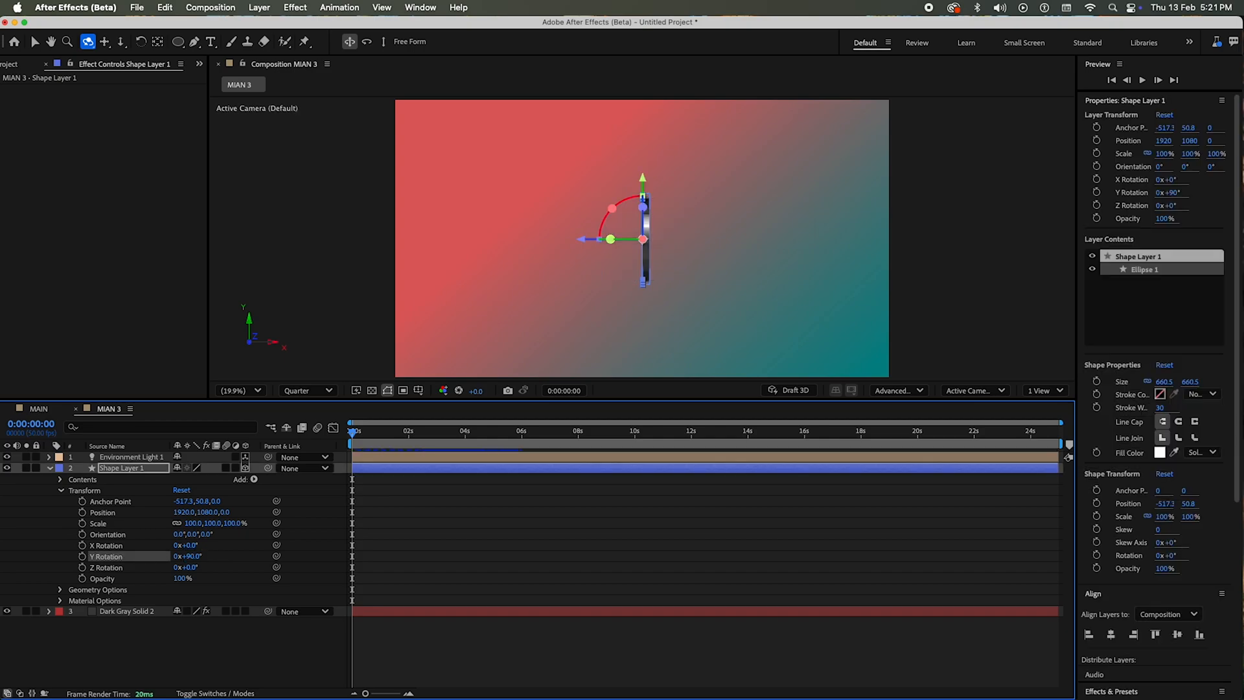
left_click(453, 553)
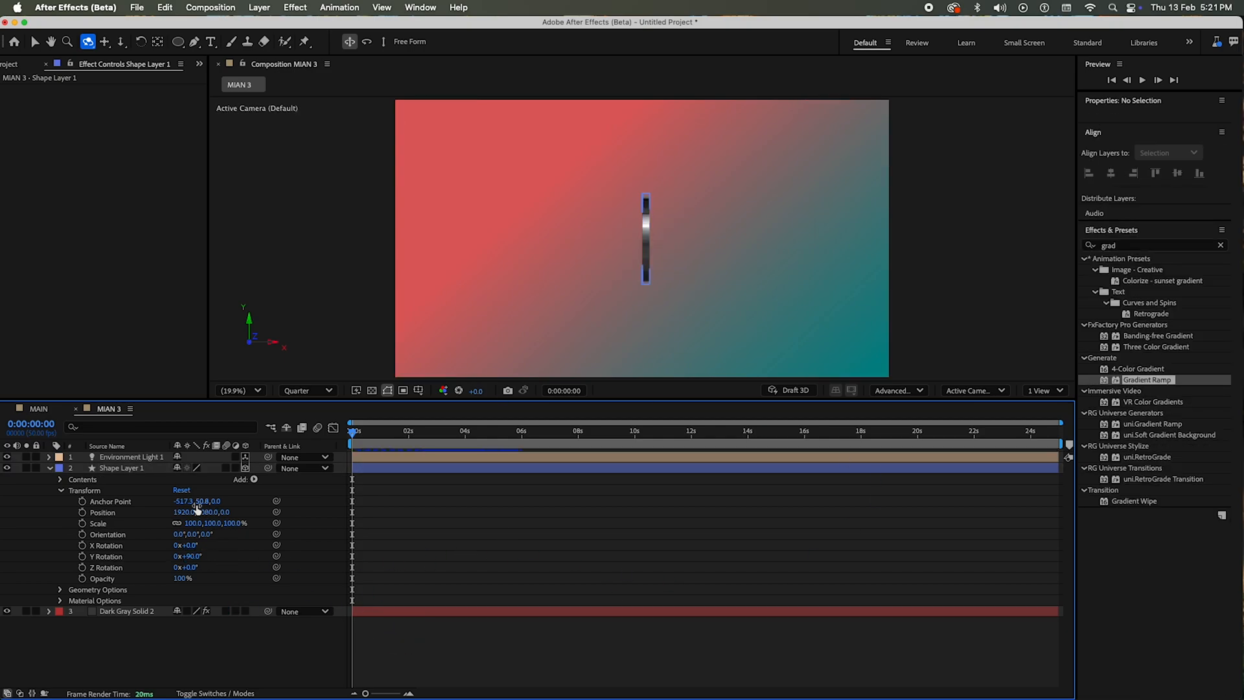
left_click(177, 502)
left_click_drag(177, 502, 844, 477)
left_click(634, 527)
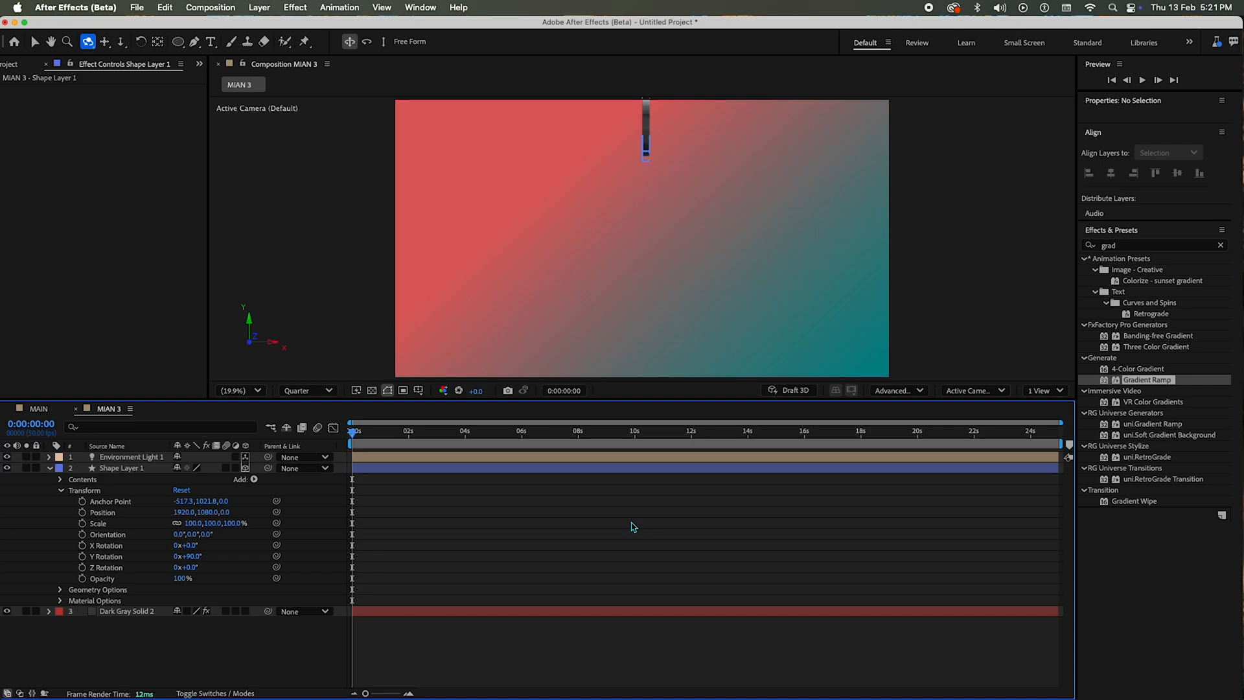
Step: Duplicate Shape Layer 1 and set the copy's Z orientation to 30°
left_click(631, 522)
key("r")
left_click(583, 659)
key("r")
left_click(113, 469)
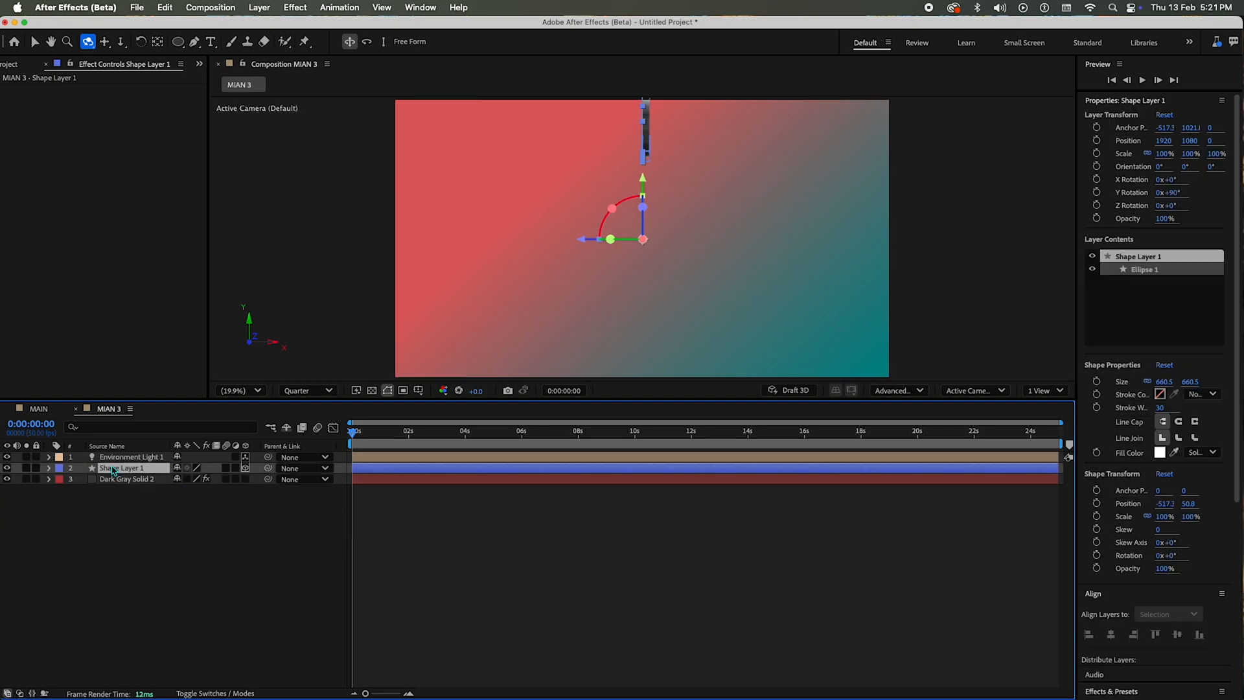
key("ctrl+d")
key("r")
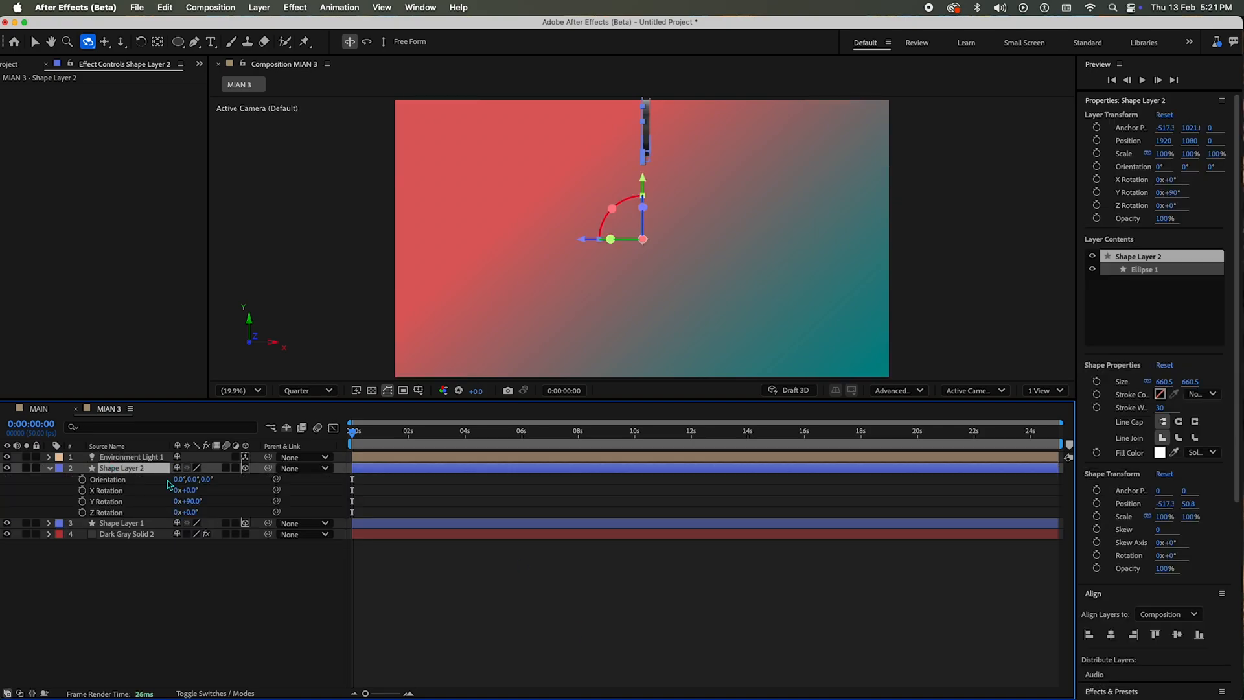
left_click(206, 480)
type("30")
key("Return")
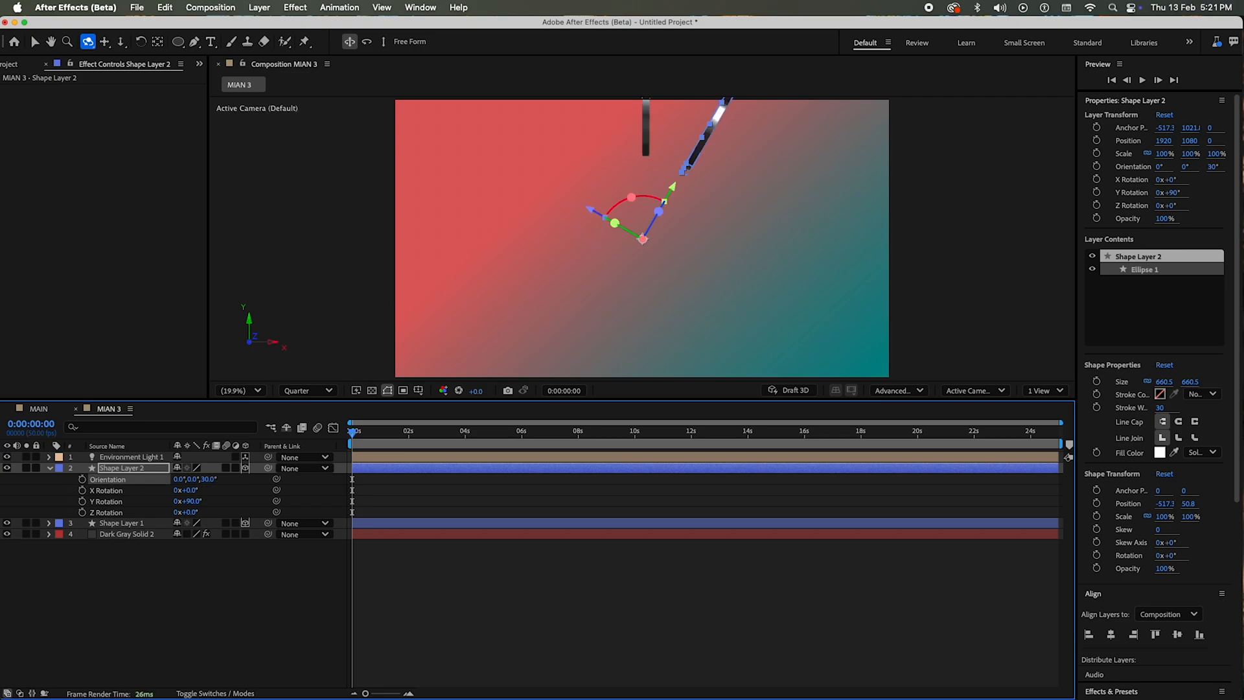
Step: Duplicate the rotated disc twice more, setting the copies' Z orientation to 60° and 90°
key("ctrl+d")
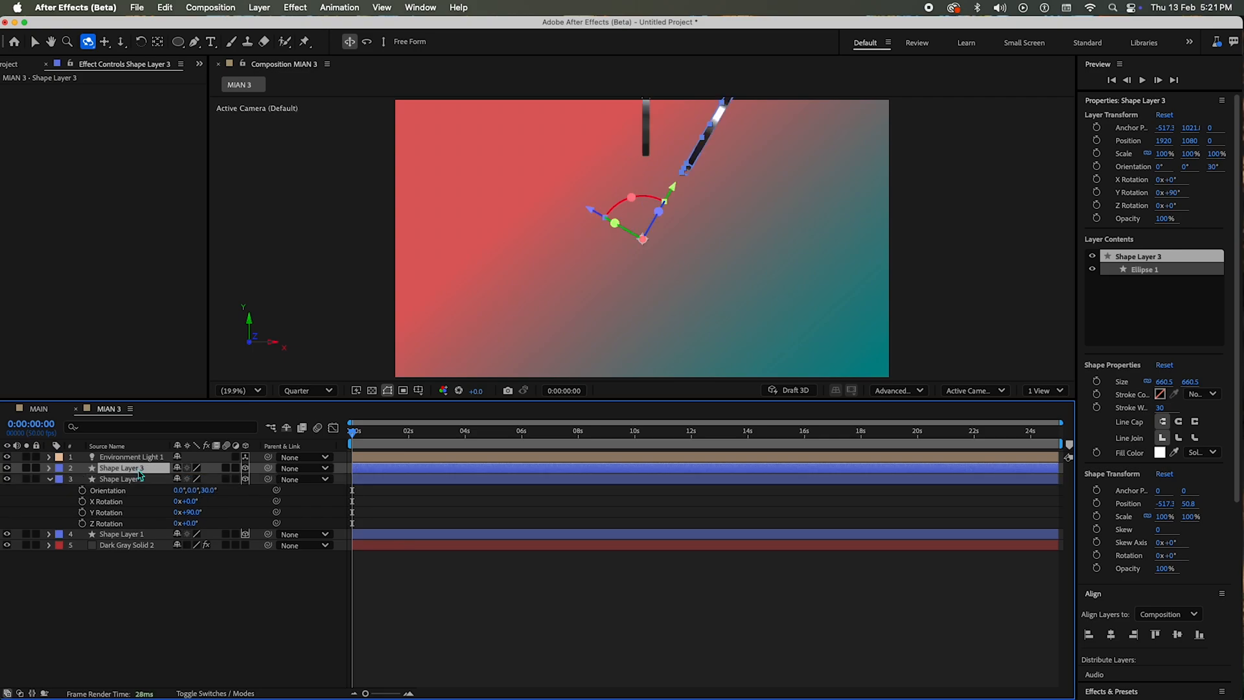
left_click(209, 479)
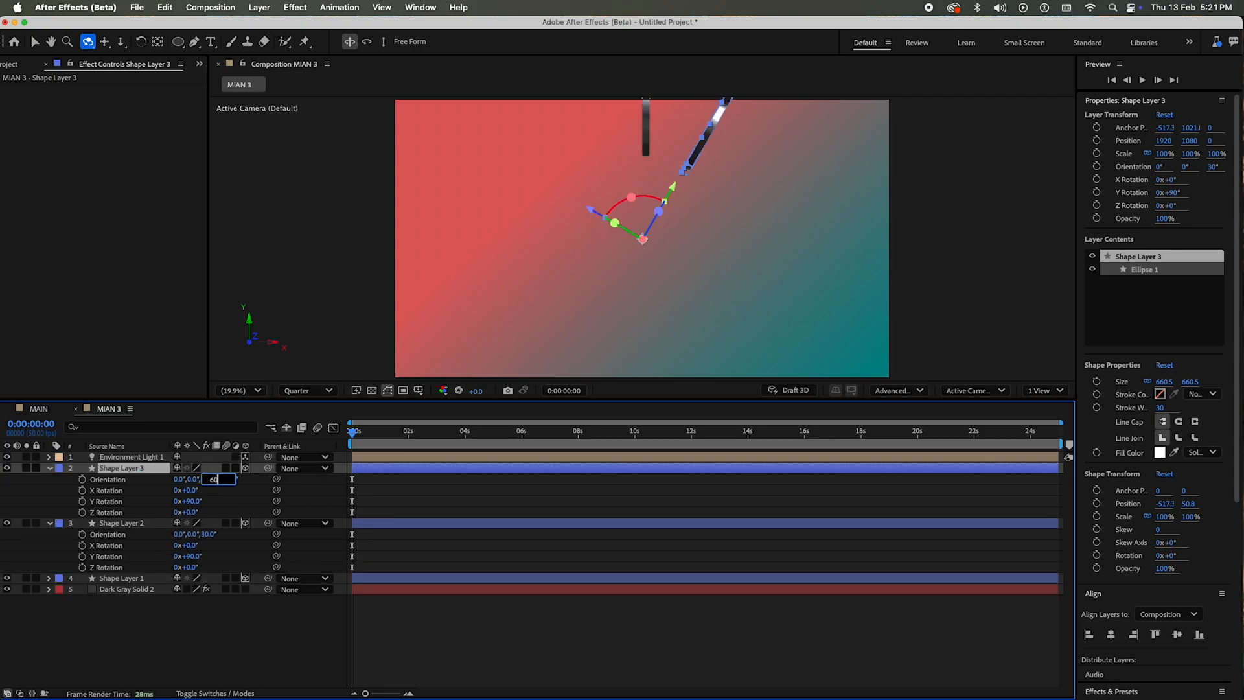
key("Return")
key("super+d")
key("r")
left_click(209, 479)
type("90")
key("Return")
Step: Add two more disc duplicates with Z orientations of 120° and 150°
key("super+d")
key("r")
left_click(208, 479)
type("120")
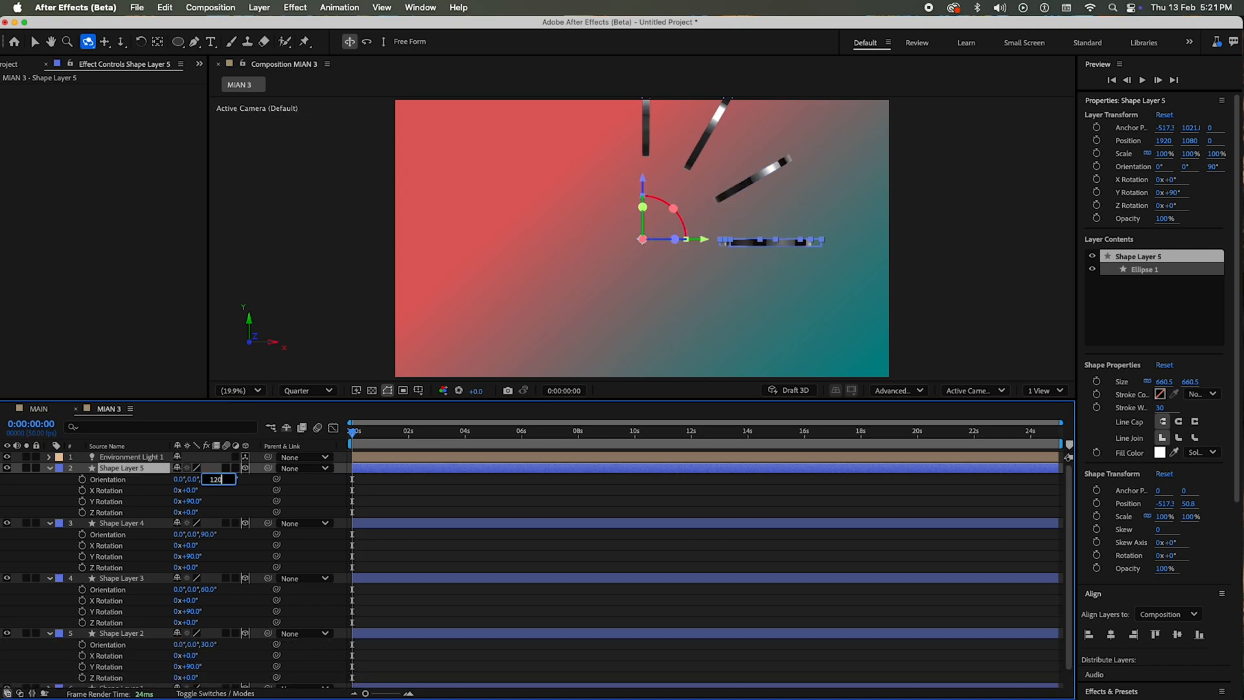
key("Return")
key("super+d")
key("r")
Step: Continue the ring with disc duplicates at Z orientations of 180°, 210° and 240°
left_click(209, 479)
type("150")
key("Return")
key("super+d")
key("r")
left_click(209, 480)
type("180")
key("Return")
Step: Continue the disc ring with two more duplicates at Z orientations of 270° and 300°
key("super+d")
key("r")
left_click(211, 479)
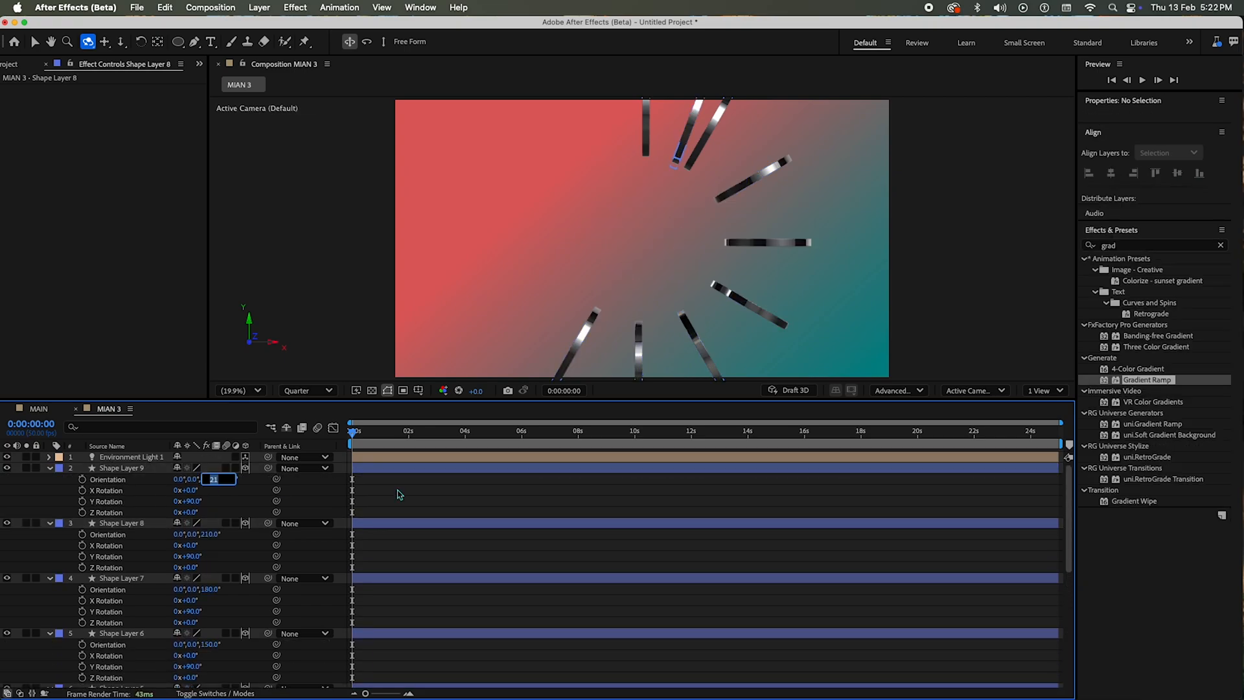
type("240")
key("Return")
key("super+d")
key("r")
left_click(210, 479)
type("270")
key("Return")
Step: Add the last disc duplicate at a Z orientation of 330° and collapse the layers' properties
key("super+d")
key("r")
left_click(209, 480)
type("300")
key("Return")
key("super+d")
type("r")
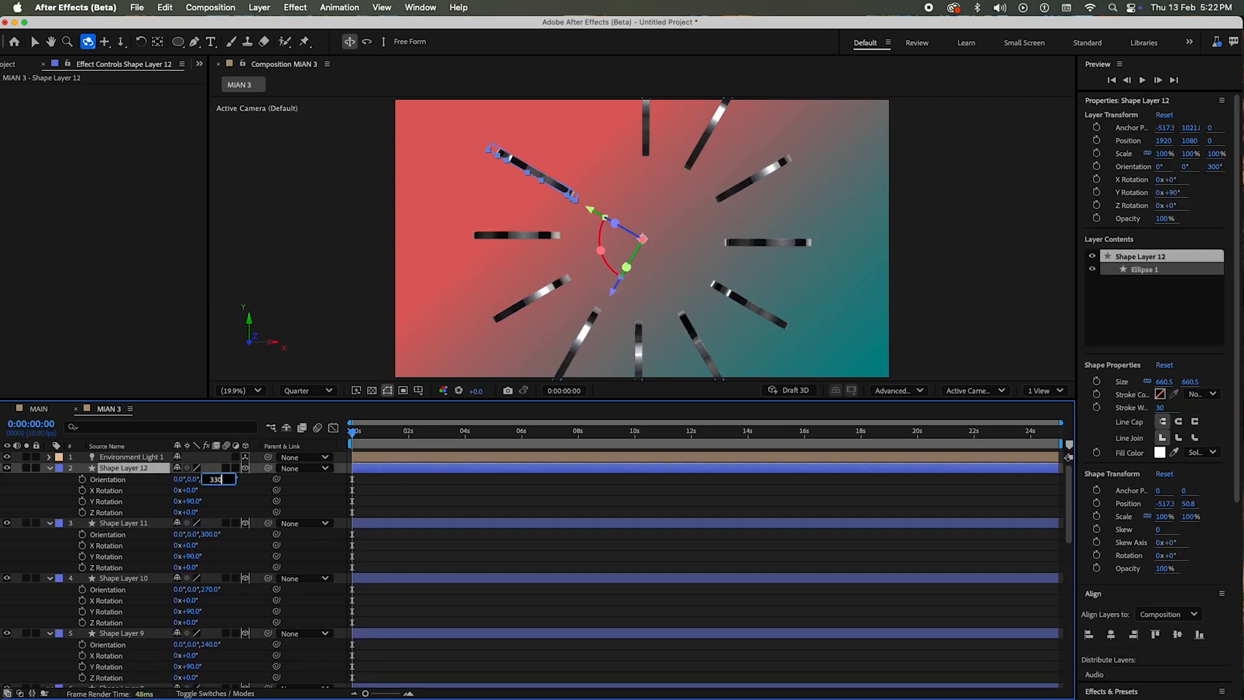
type("330")
key("Return")
left_click(585, 499)
key("u")
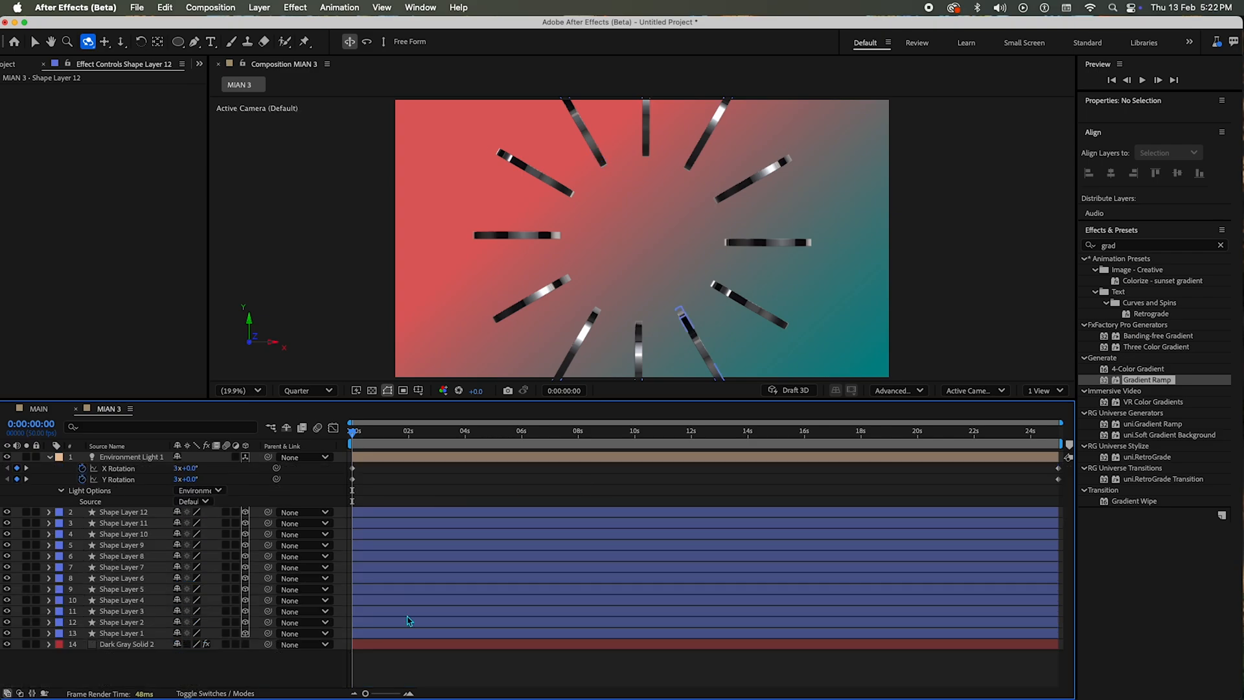
key("u")
Step: Add a null object to the composition
right_click(199, 639)
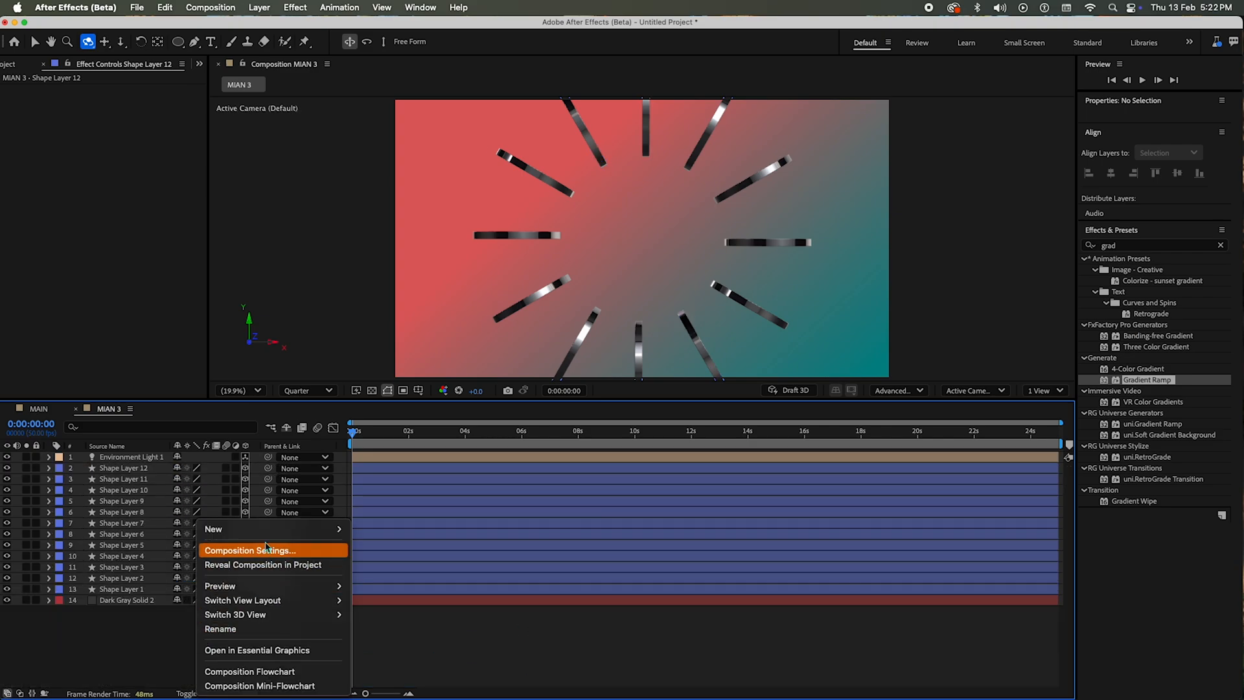
mouse_move(214, 529)
left_click(382, 607)
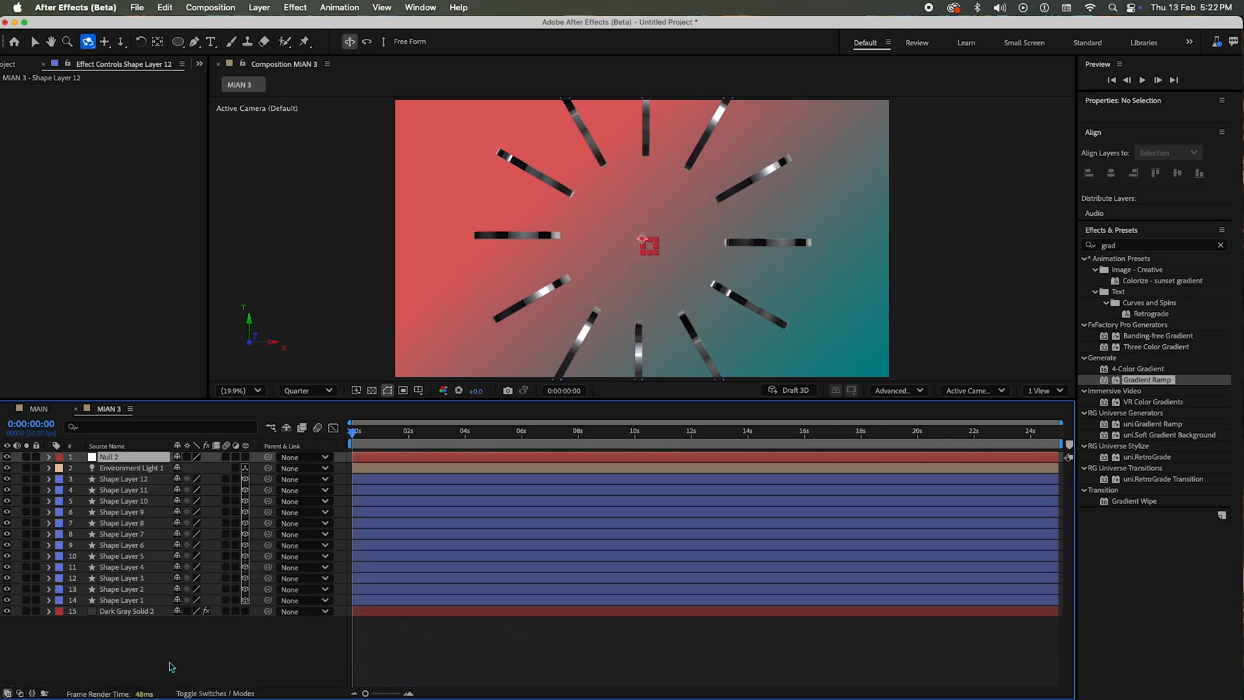
Step: Parent Shape Layers 1 through 12 to Null 2 and make the null a 3D layer
left_click(126, 479)
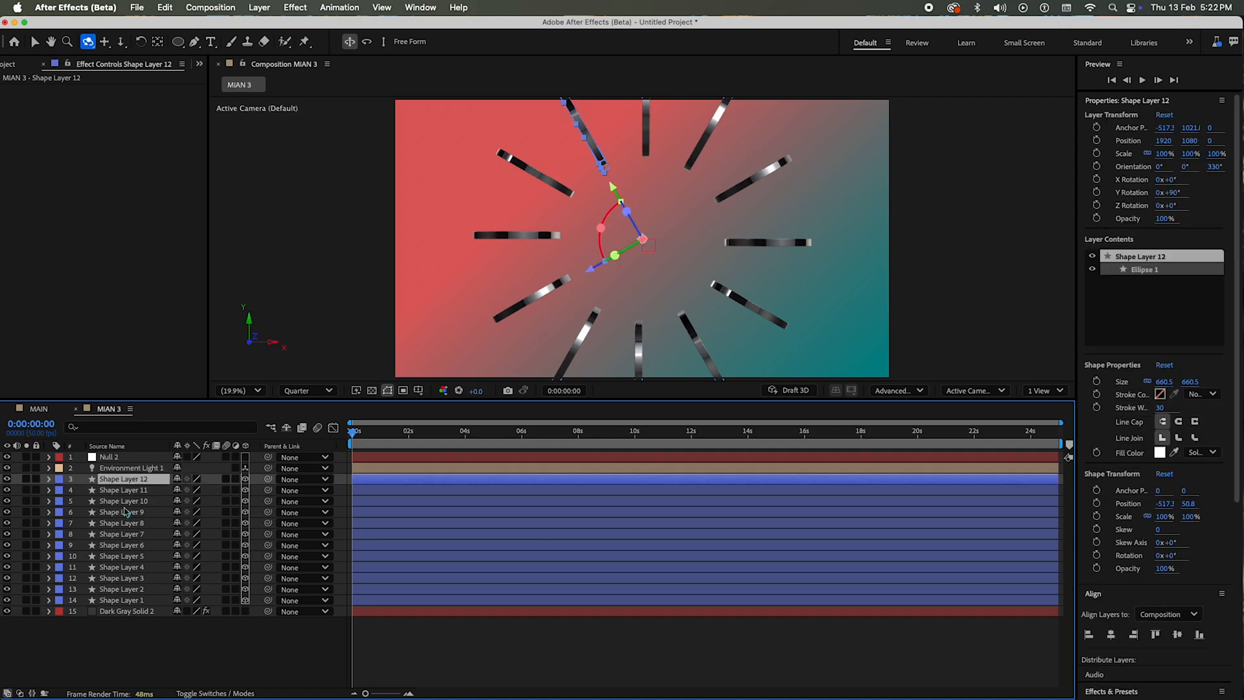
left_click(125, 599, "shift")
left_click(266, 480)
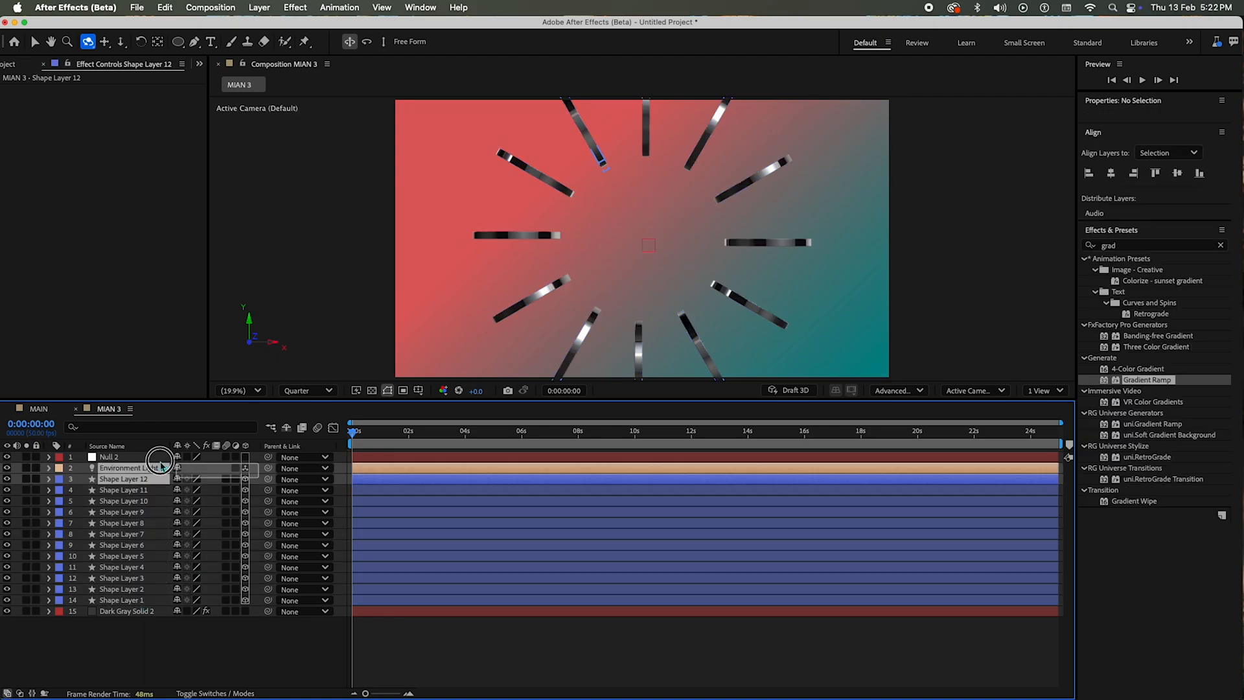
left_click(140, 461, "shift")
left_click(156, 489)
left_click(129, 479)
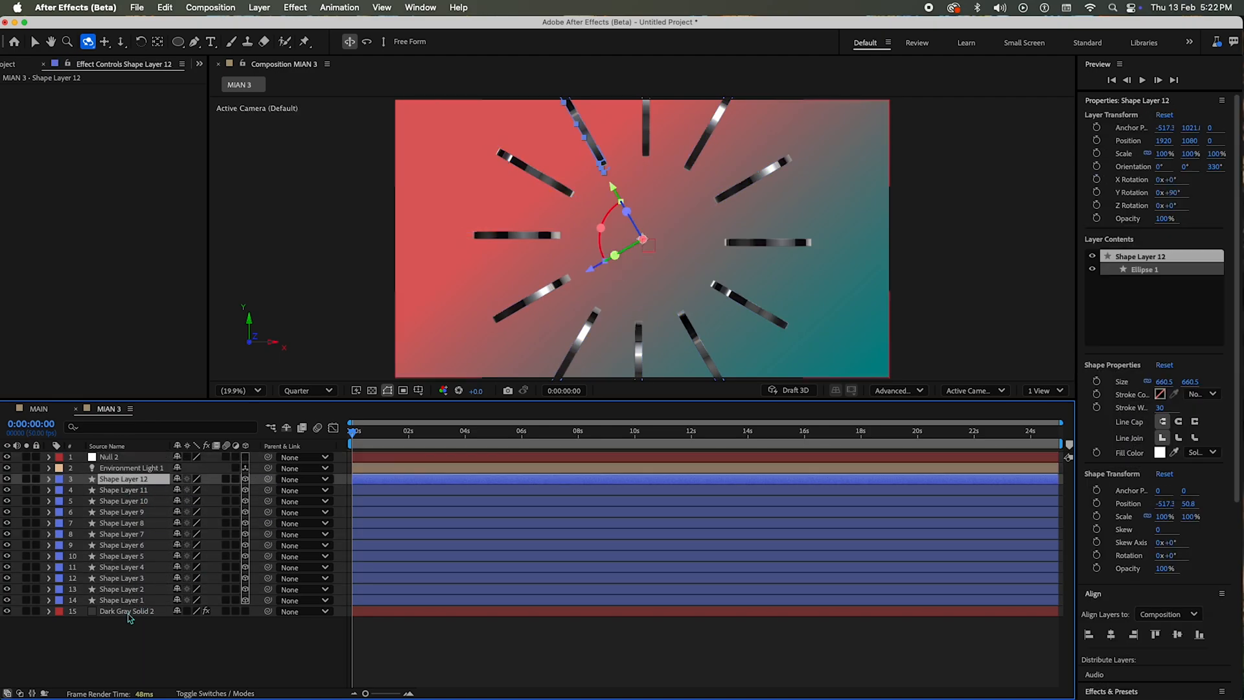
left_click(150, 600, "shift")
left_click_drag(268, 491, 146, 459)
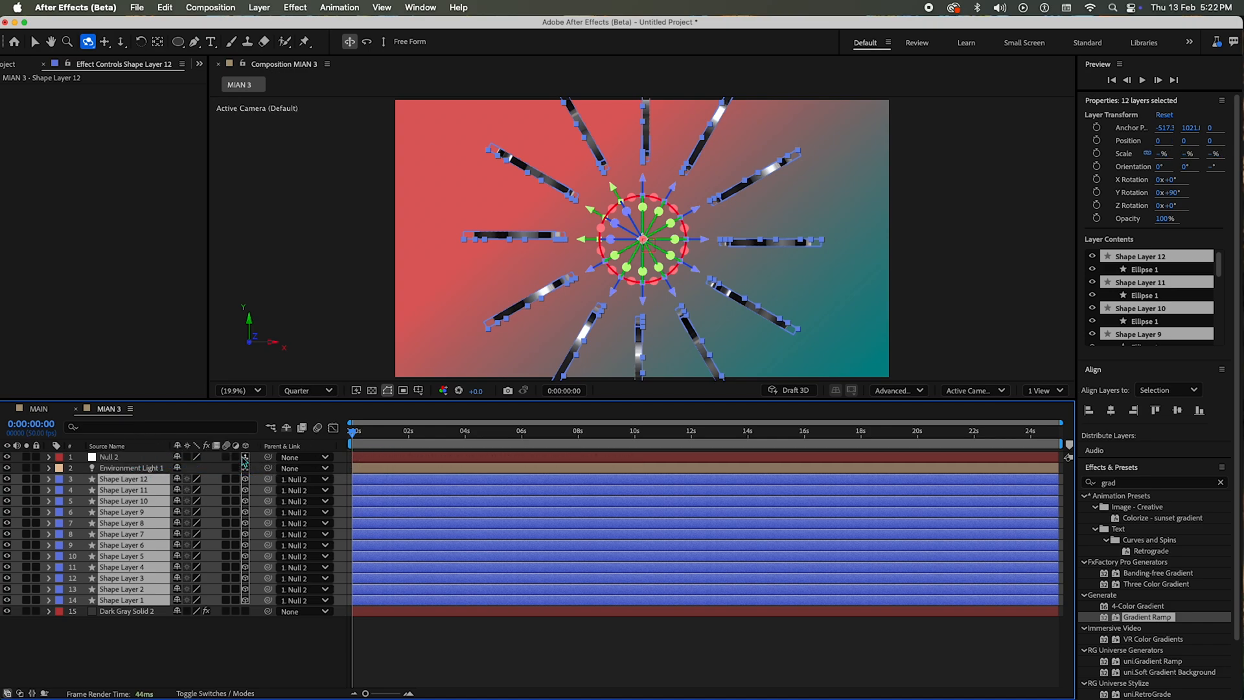
Step: Reveal Null 2's transform properties and set its Y Rotation to 21°
left_click(49, 457)
left_click(60, 468)
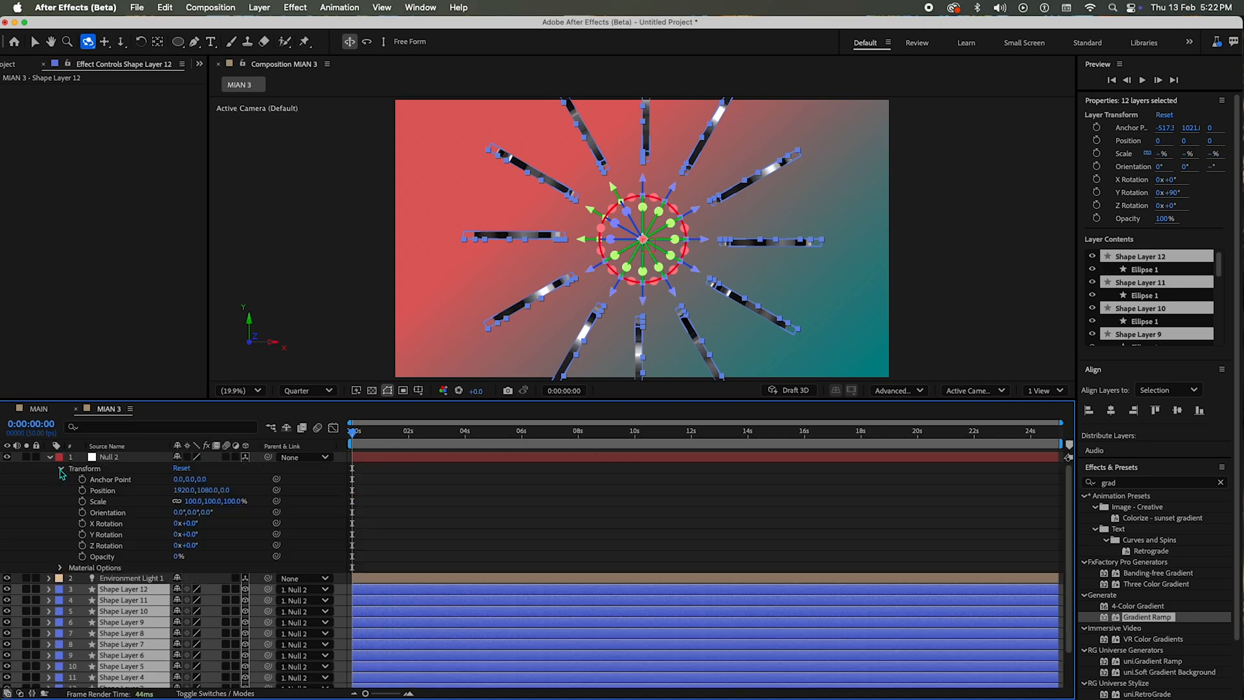
mouse_move(189, 549)
left_mouse_down()
mouse_move(194, 536)
mouse_move(236, 533)
mouse_move(192, 536)
left_mouse_up()
key("super+z")
key("super+z")
left_click(444, 517)
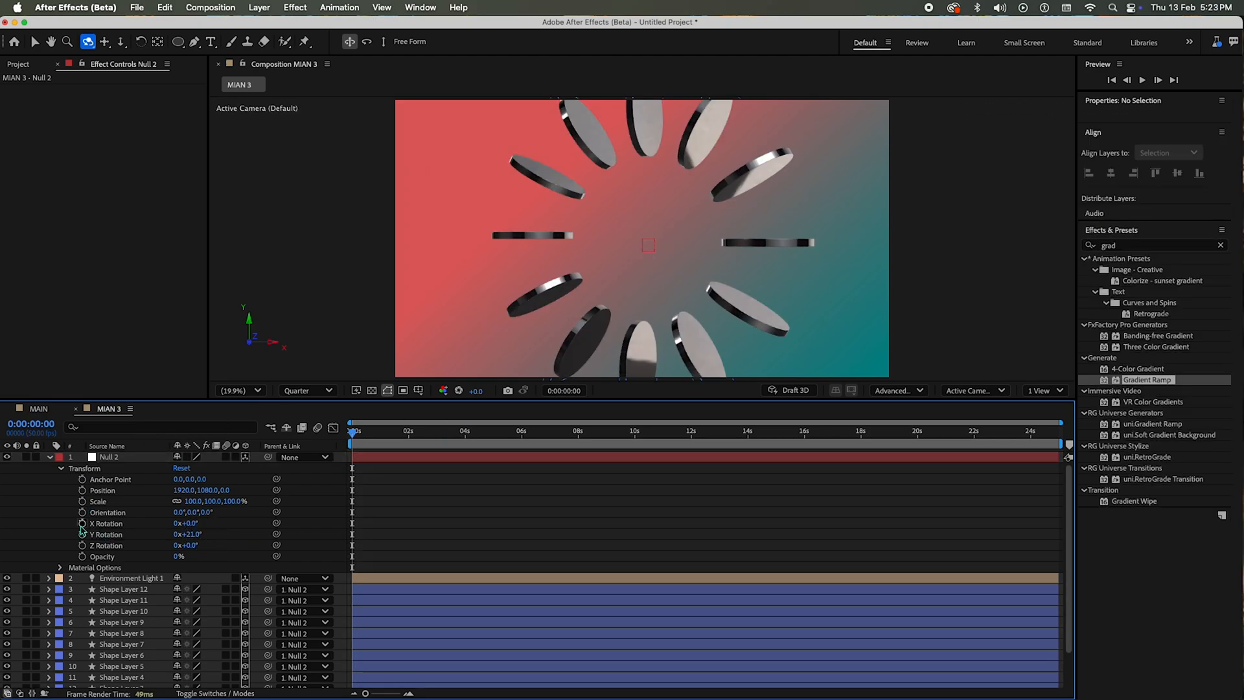
left_click(82, 523)
key("End")
left_click_drag(193, 524, 338, 512)
key("super+z")
left_click_drag(194, 550, 239, 541)
key("super+z")
key("super+z")
left_click_drag(415, 436, 242, 442)
Step: Keyframe the null's Z Rotation from 0° at the first frame to 5x+226° at the last frame, and preview the spin
left_click(84, 545)
left_click_drag(364, 440, 1067, 461)
left_click_drag(187, 545, 515, 485)
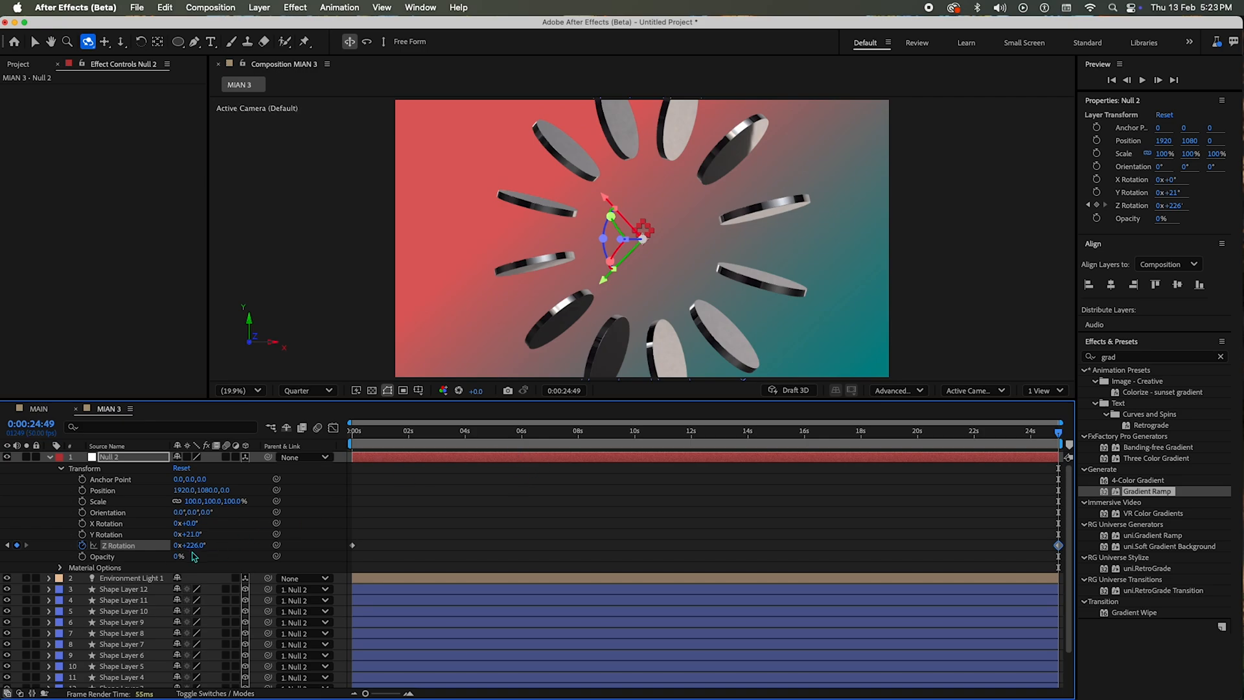
left_click(175, 545)
type("5")
key("Return")
left_click_drag(513, 433, 324, 440)
key("space")
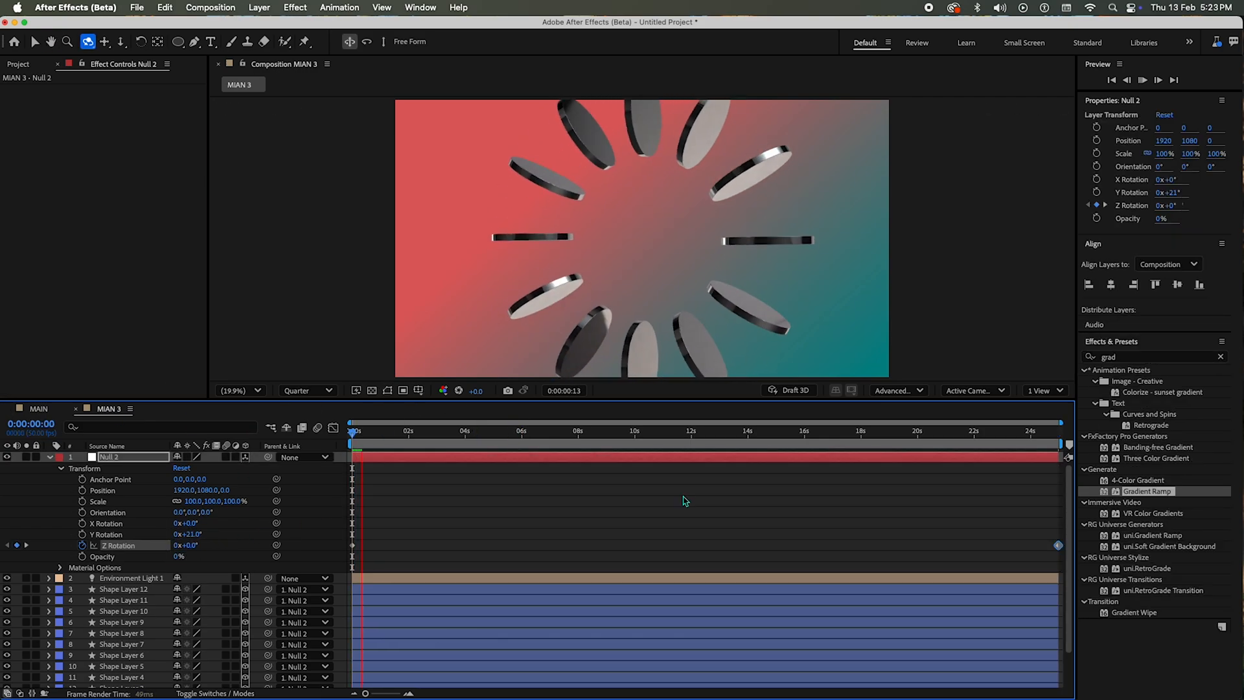
left_click_drag(647, 446, 165, 470)
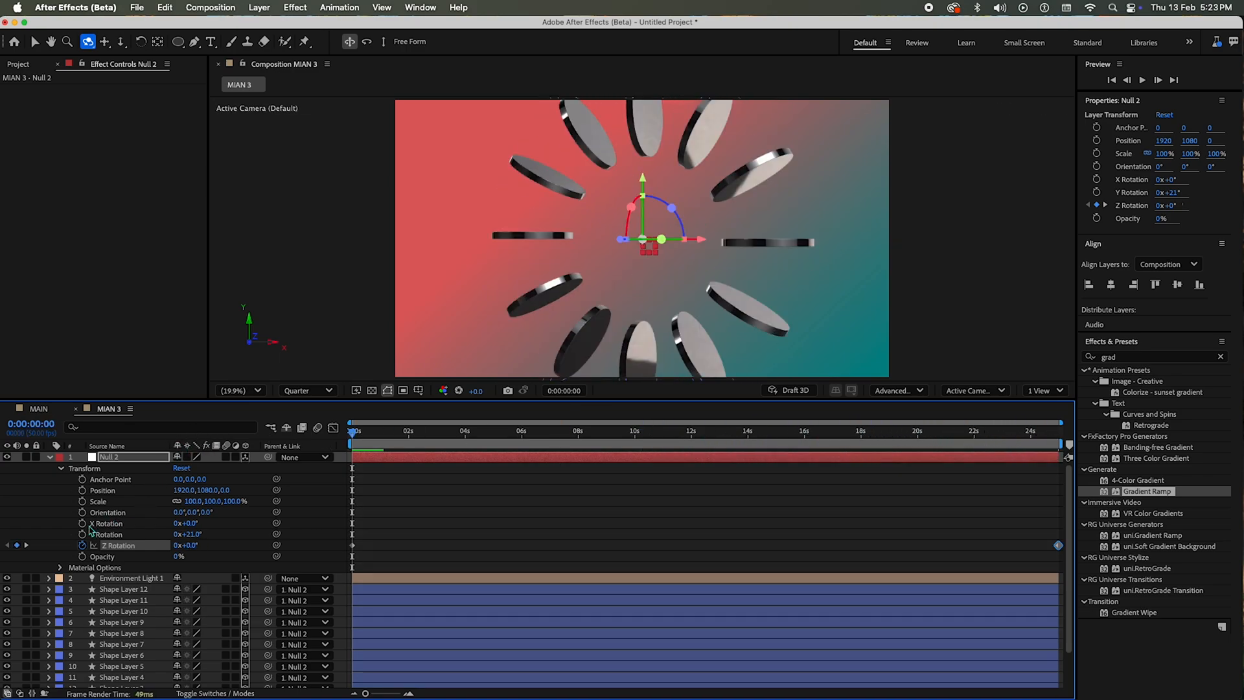
Step: Keyframe the null's X Rotation from 0° at the start to 5 full turns at the end, preview it and collapse the properties
left_click(83, 523)
key("End")
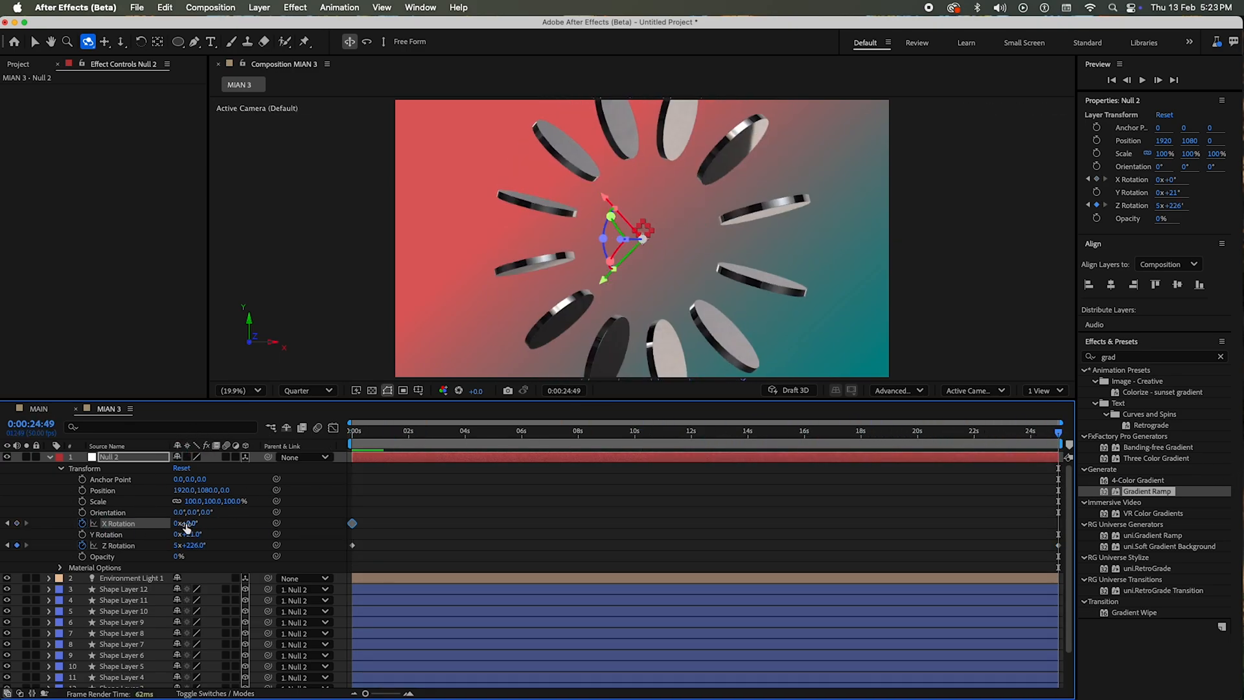
type("5")
key("Return")
left_click_drag(379, 439, 793, 445)
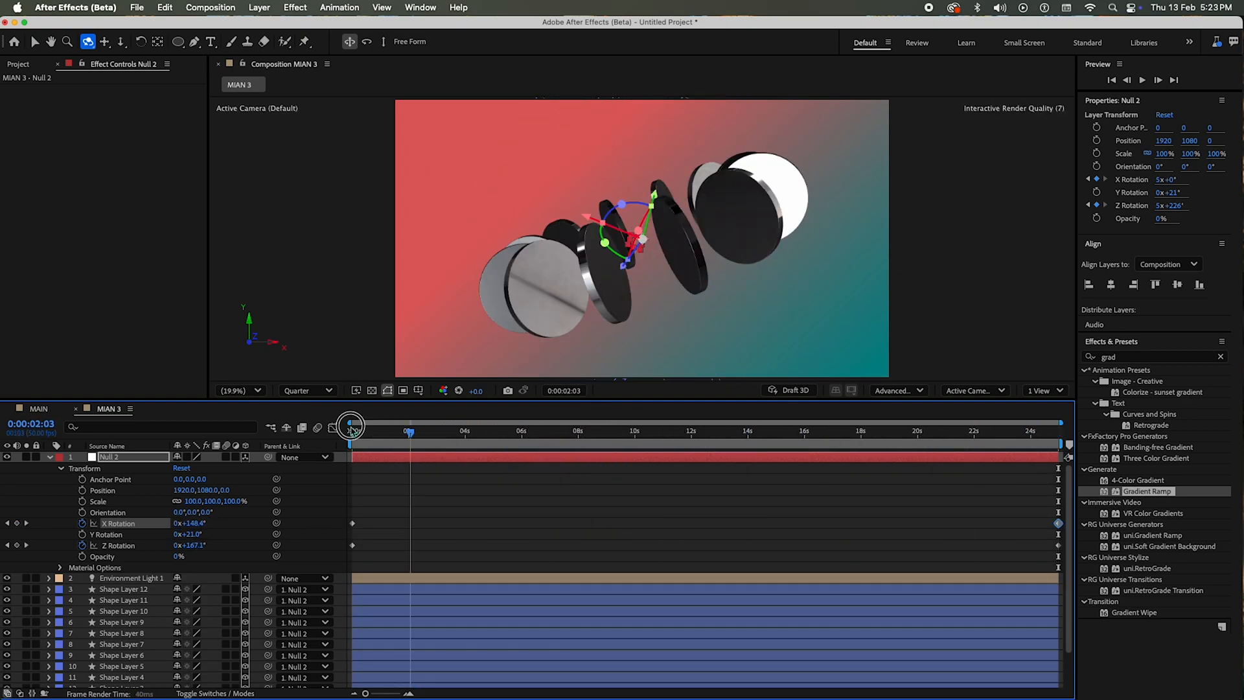
key("space")
key("space")
left_click(643, 492)
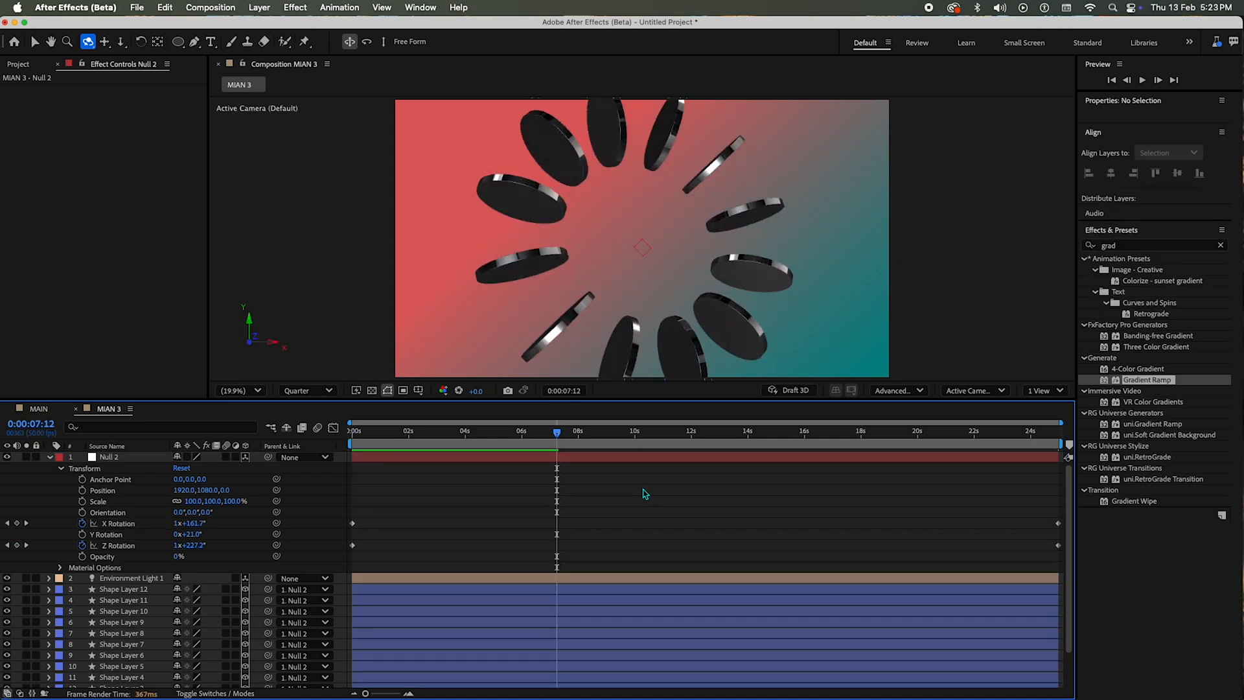
key("u")
key("u")
left_click(594, 643)
Step: Add a new text layer reading BACK
right_click(191, 646)
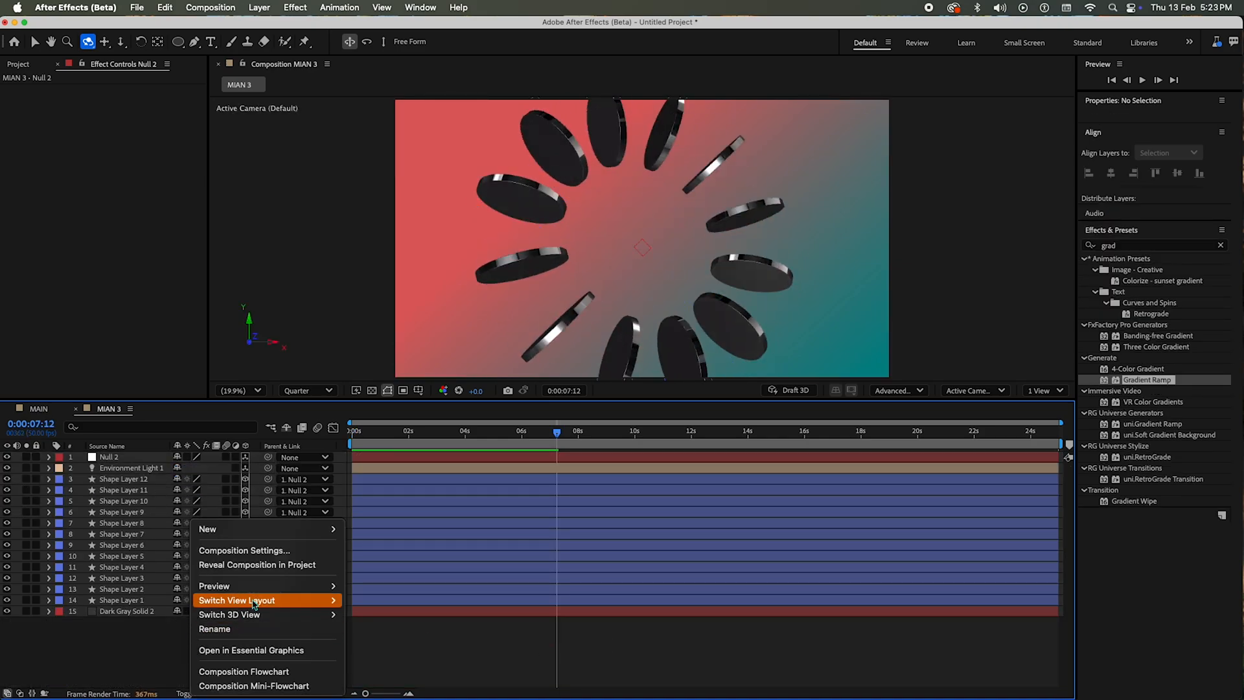
mouse_move(265, 529)
left_click(396, 552)
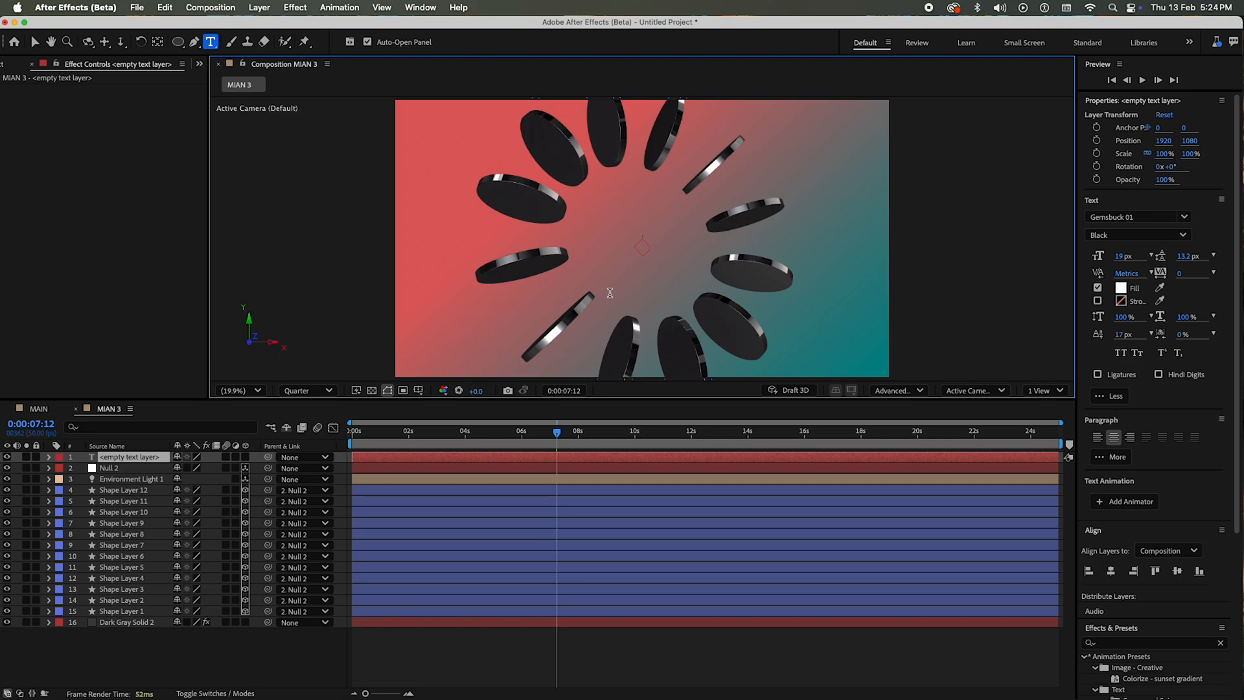
type("BACK")
key("Escape")
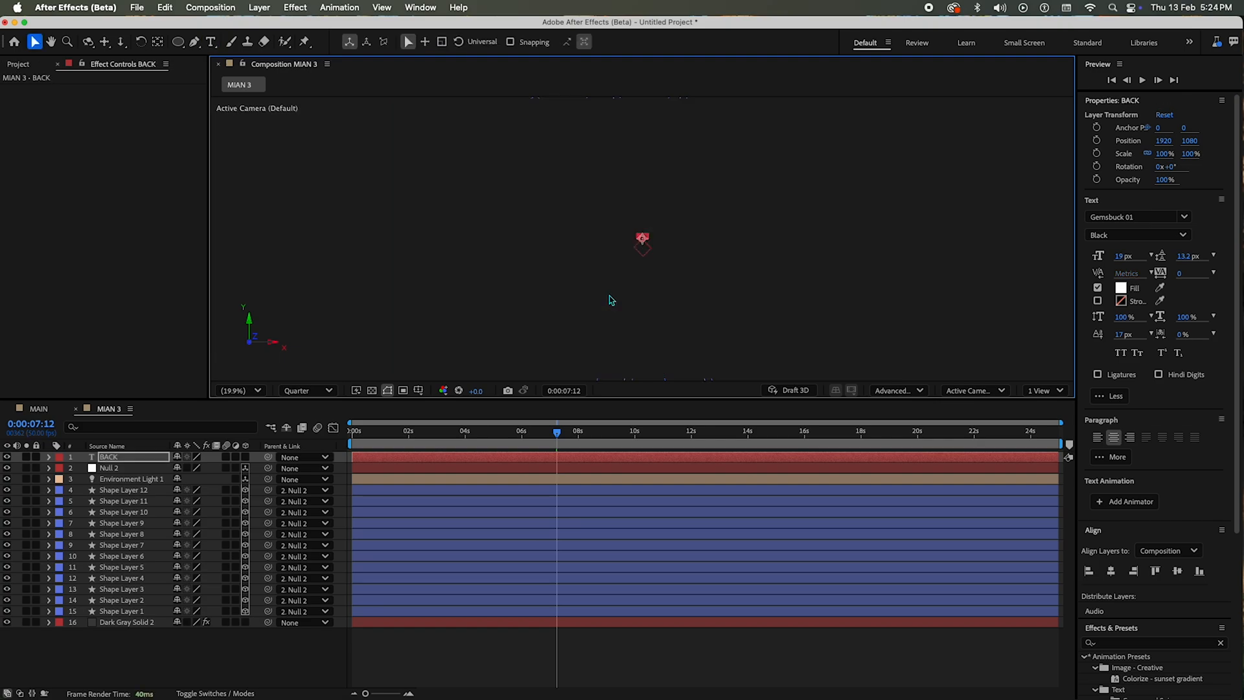
Step: Centre the BACK text's anchor point and scale the text up to about 2910%
double_click(156, 44)
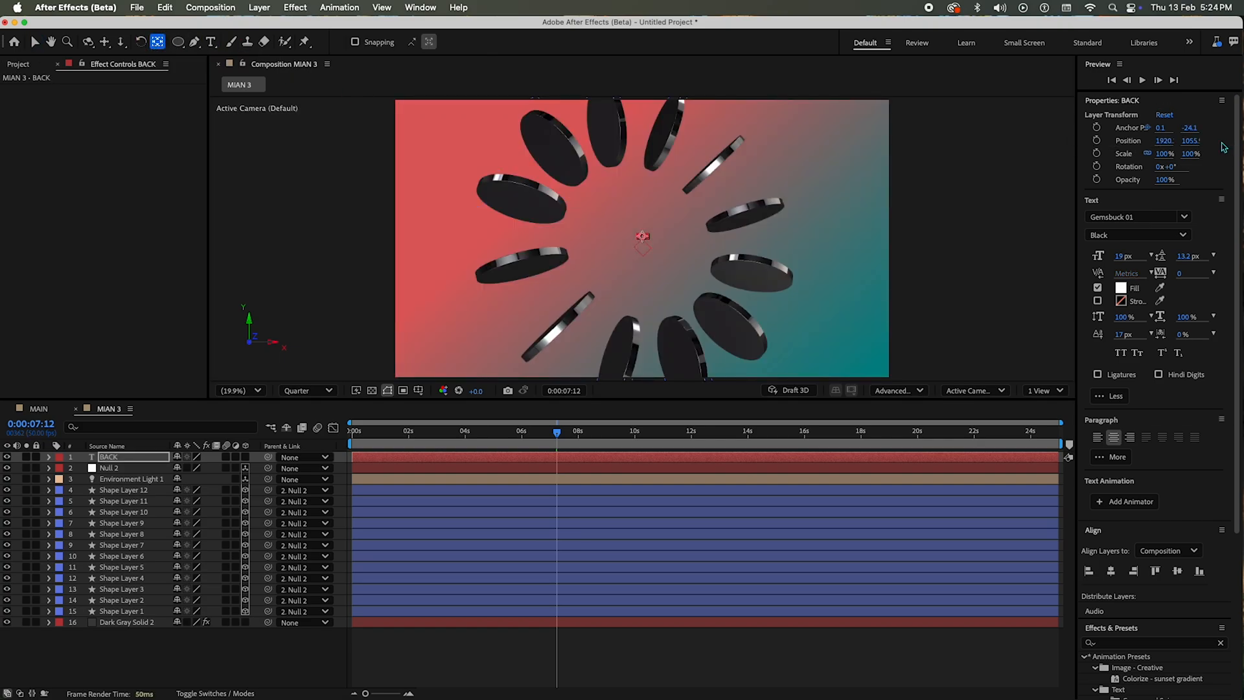
left_click_drag(1163, 153, 1205, 155)
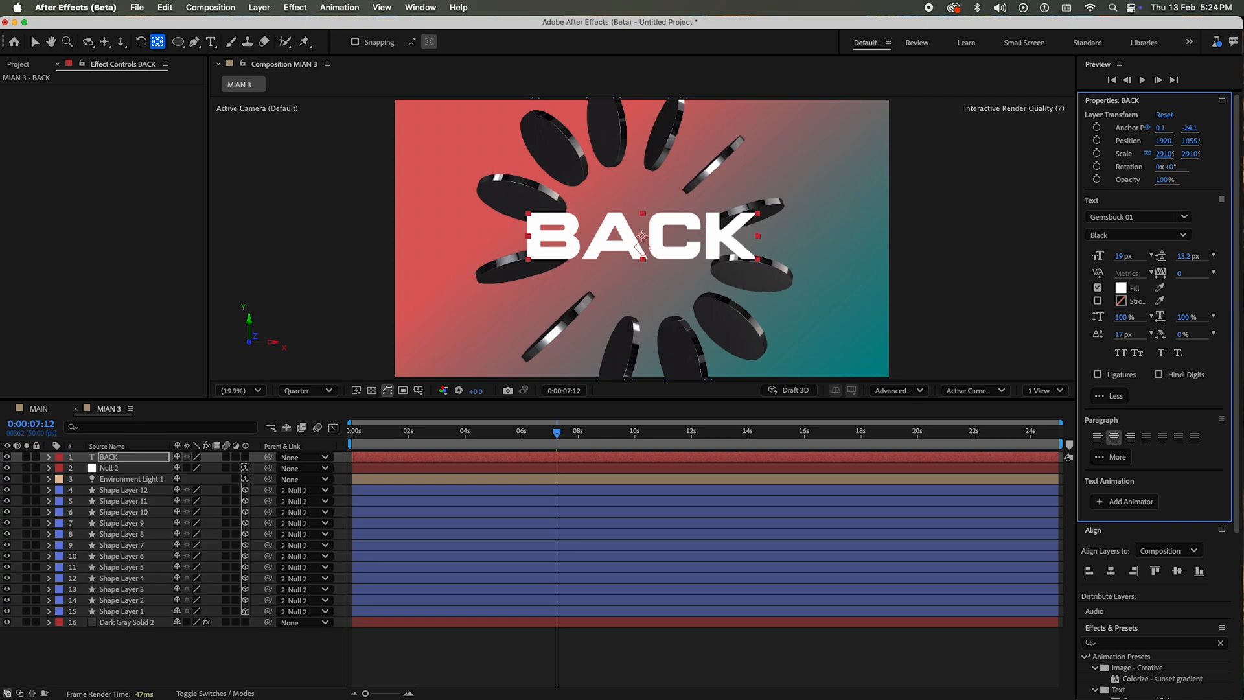
double_click(660, 230)
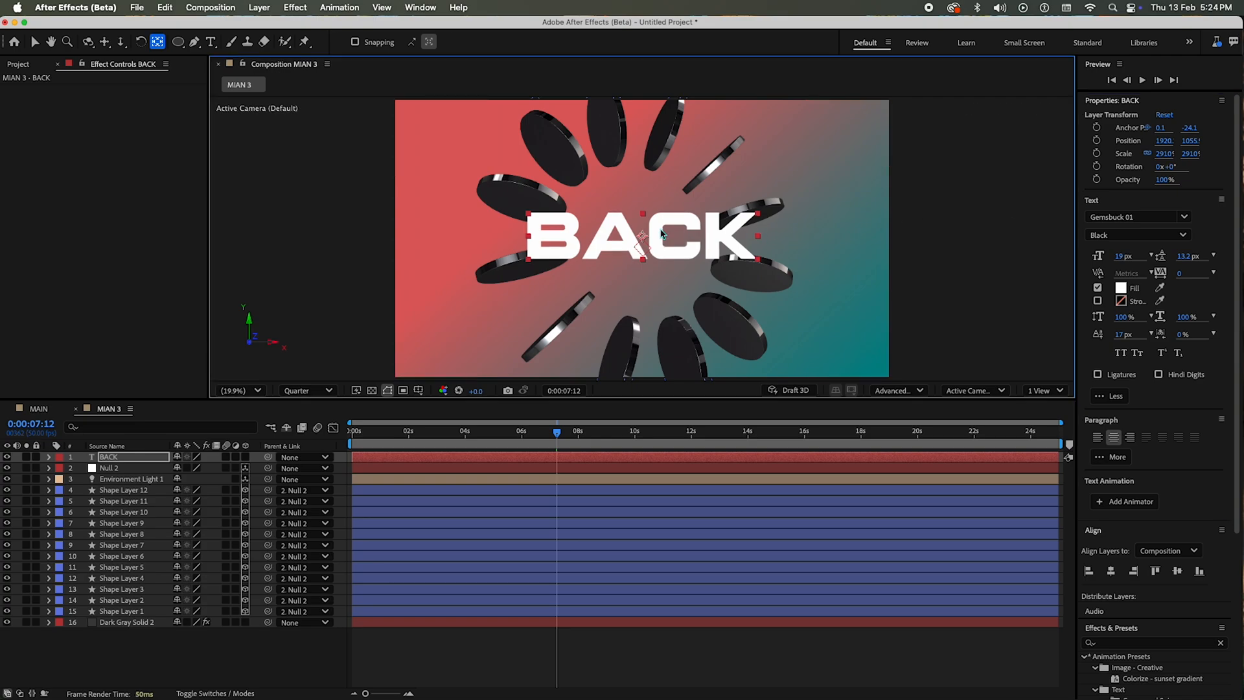
left_click(660, 229)
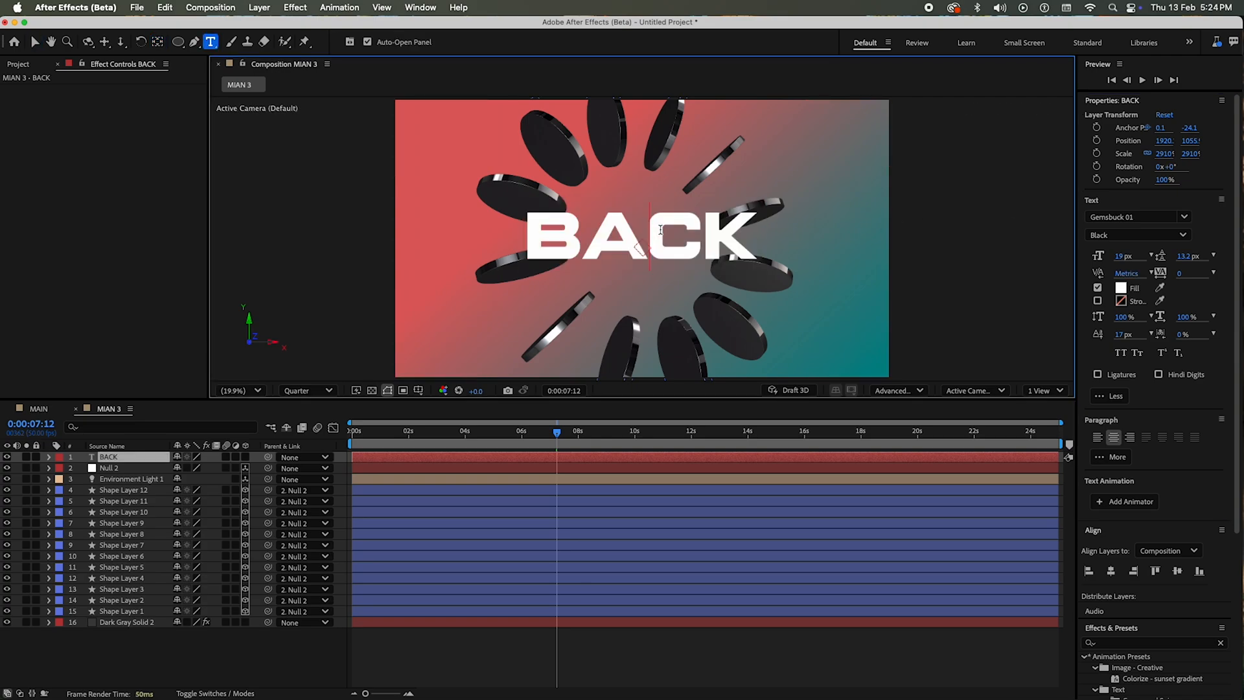
key("Escape")
Step: Apply a Bevel and Emboss layer style to the BACK text and return to the first frame
right_click(134, 459)
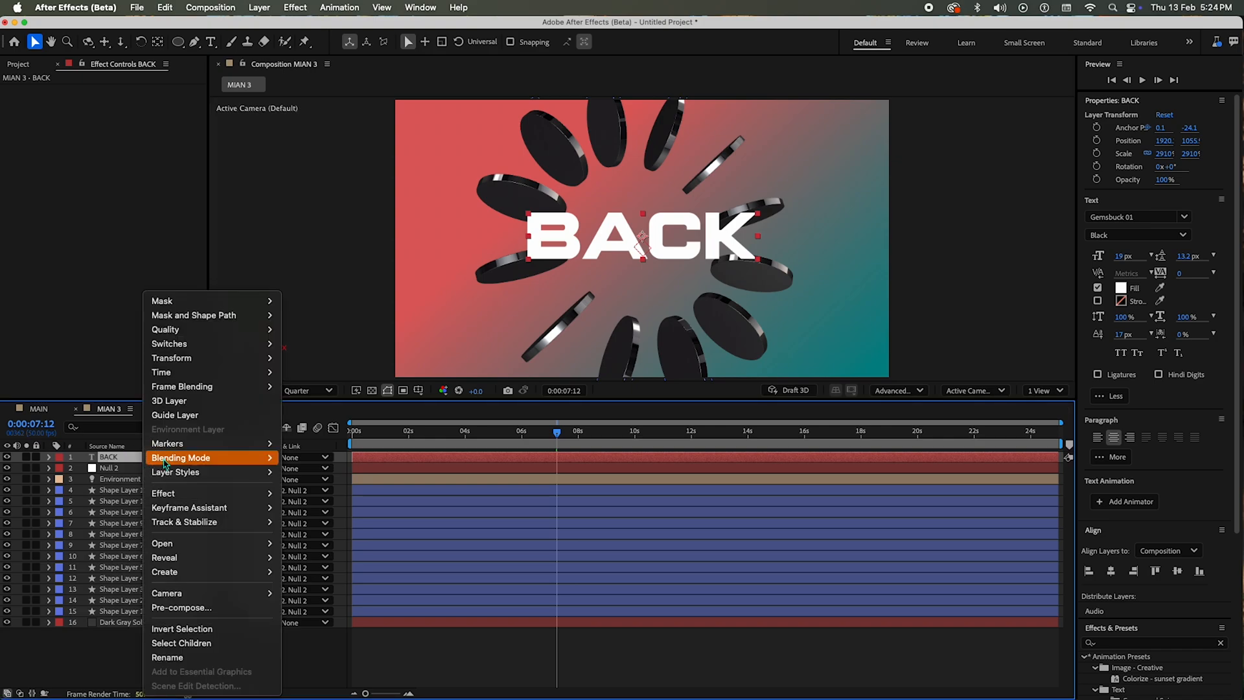
mouse_move(230, 463)
left_click(324, 579)
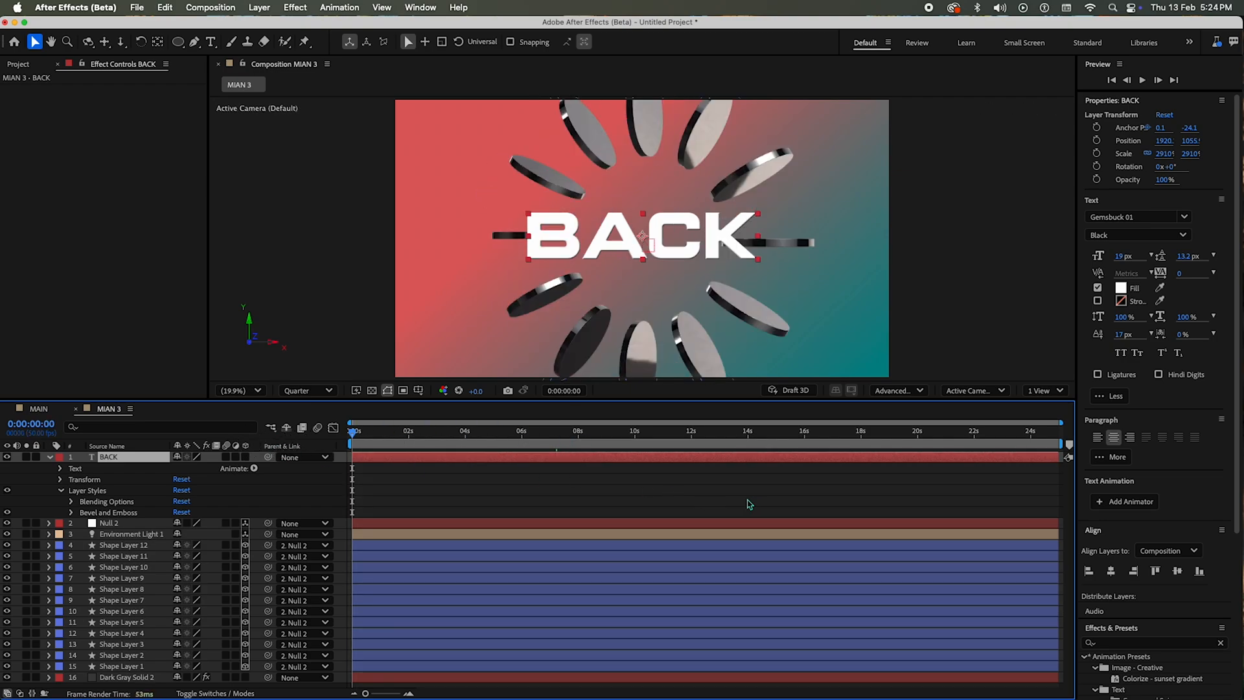
left_click(539, 485)
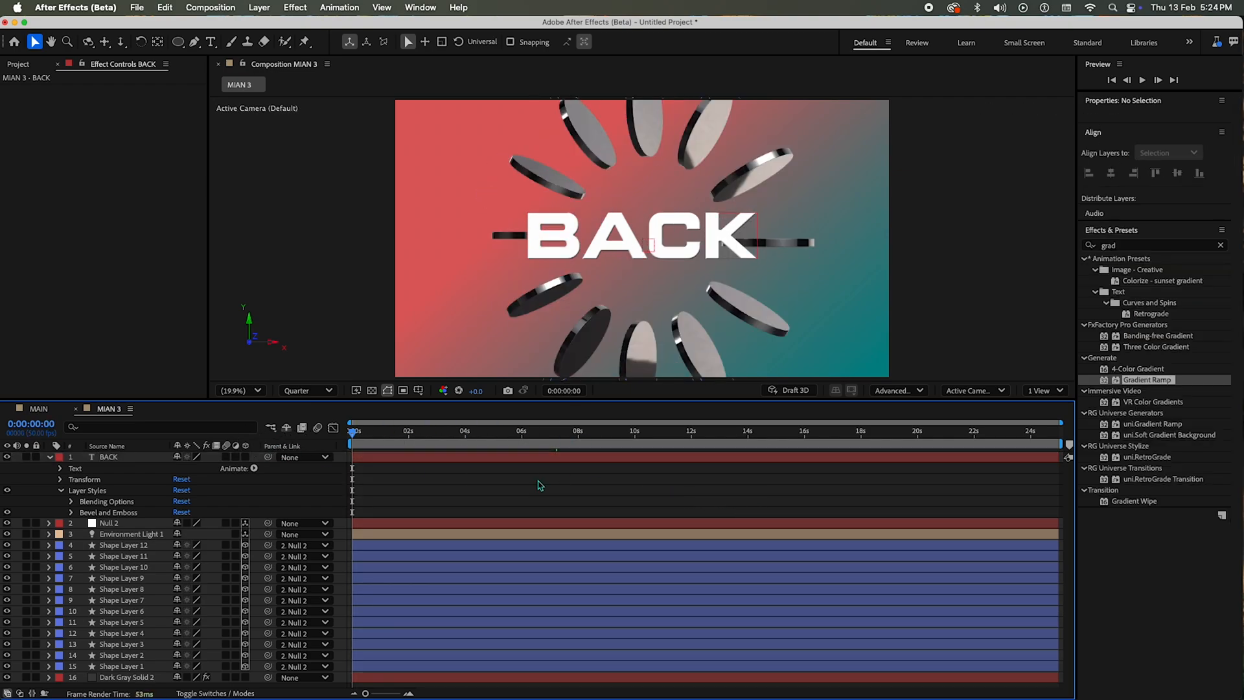
Step: Duplicate the BACK text layer and place the copy directly below the original at a Y position of about 1455
left_click(122, 457)
key("super+d")
left_click_drag(689, 228, 691, 287)
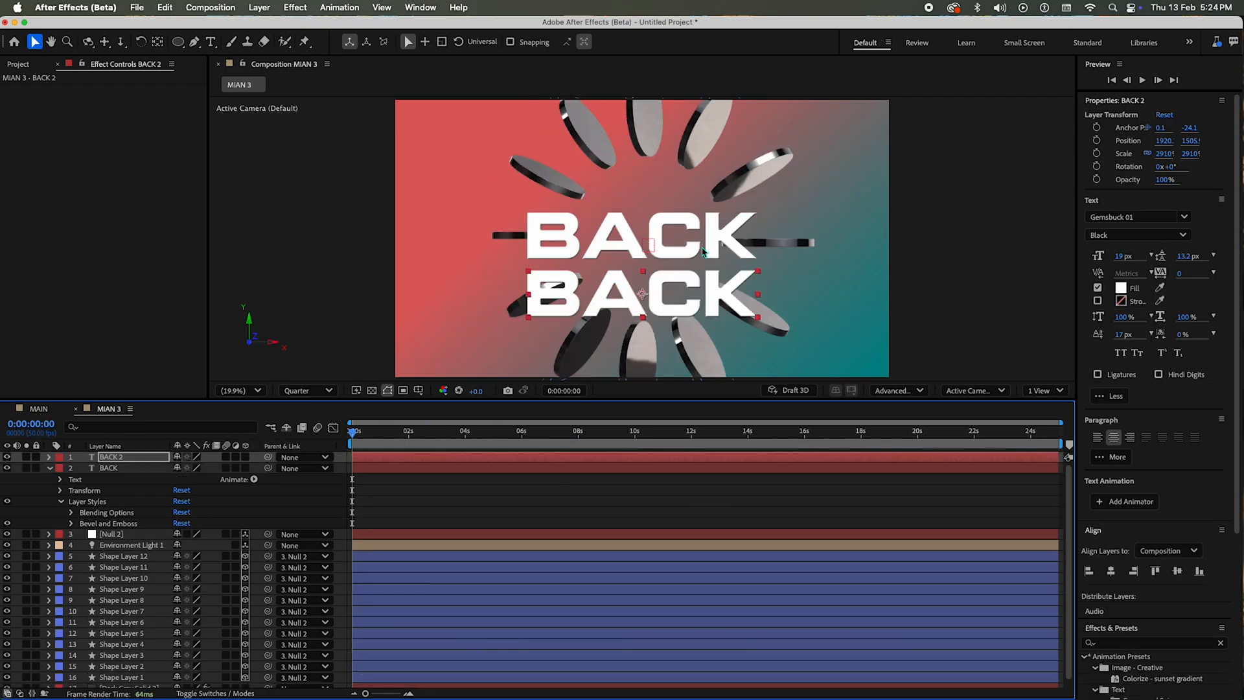
key("shift+Up")
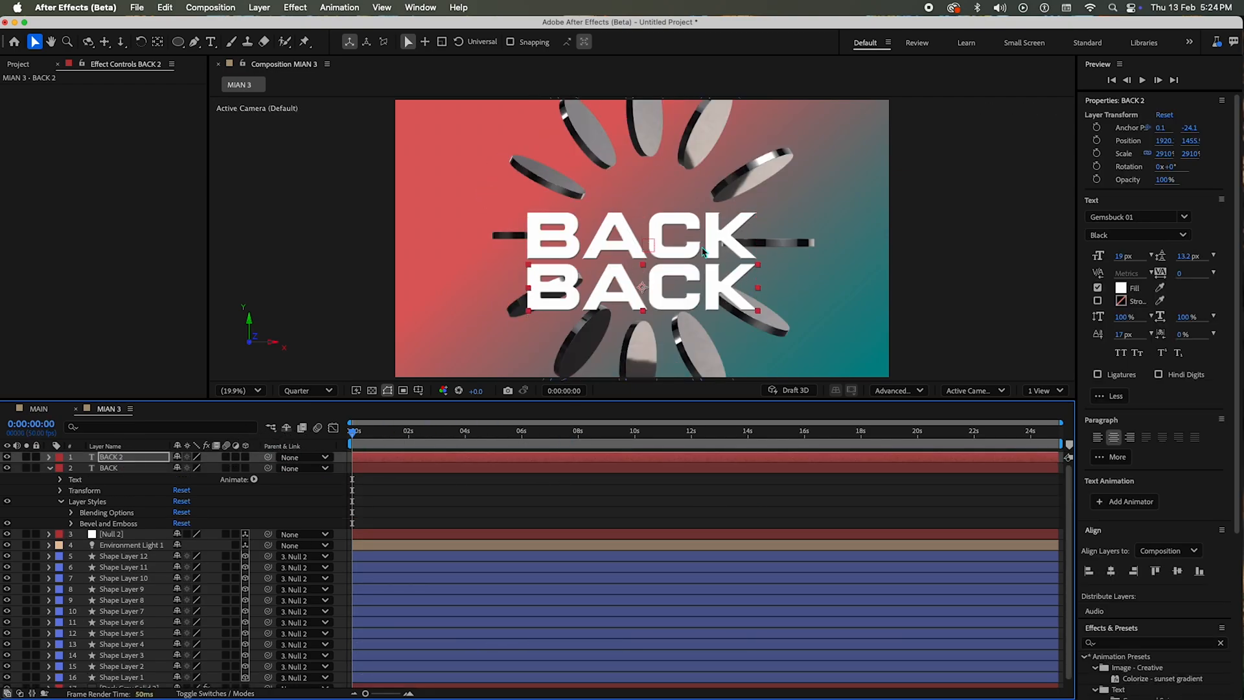
Step: Replace the lower text copy's wording with "style"
double_click(667, 301)
type("in style")
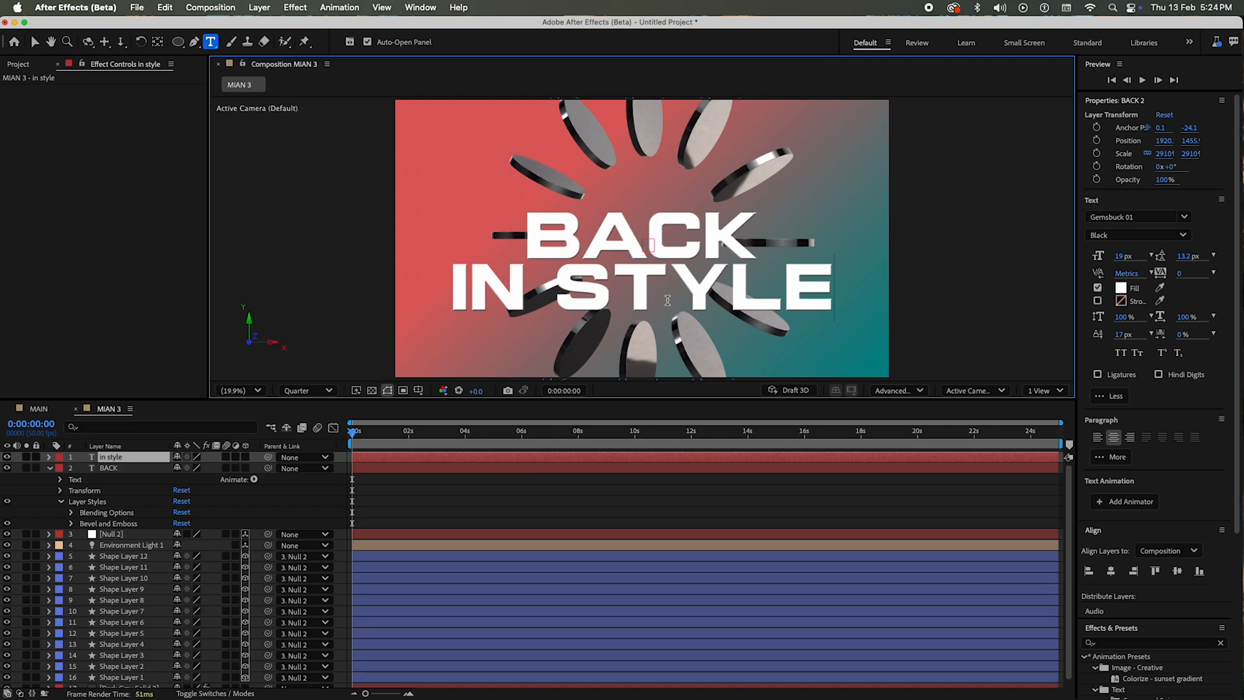
left_click_drag(547, 301, 425, 303)
key("BackSpace")
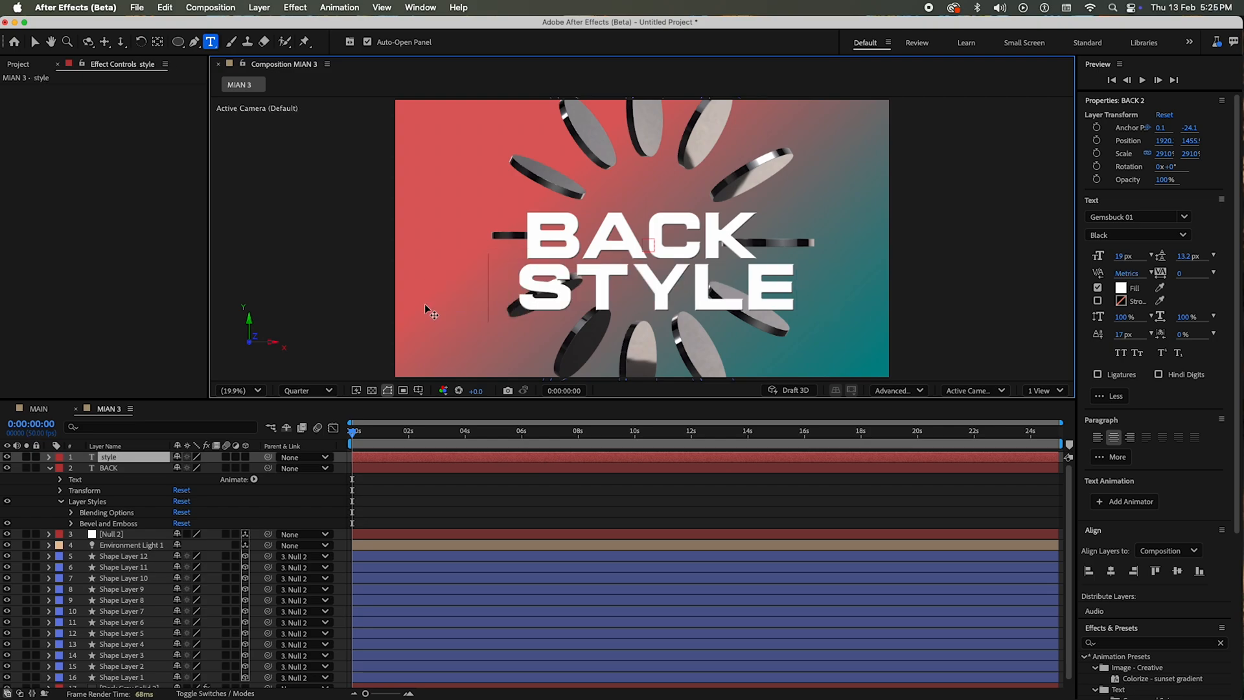
Step: Extend the upper text line to read "BACK in"
left_click(755, 228)
type("in")
key("Escape")
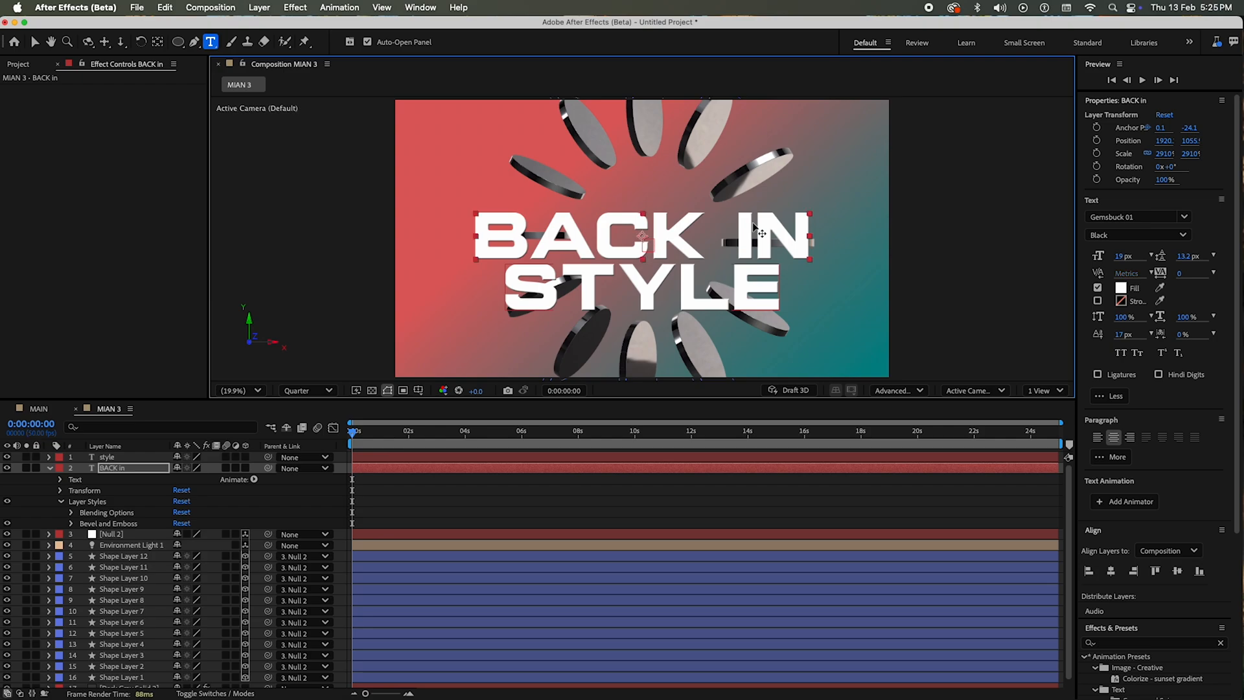
key("v")
Step: Change the font of the "style" text to Azonix
double_click(650, 293)
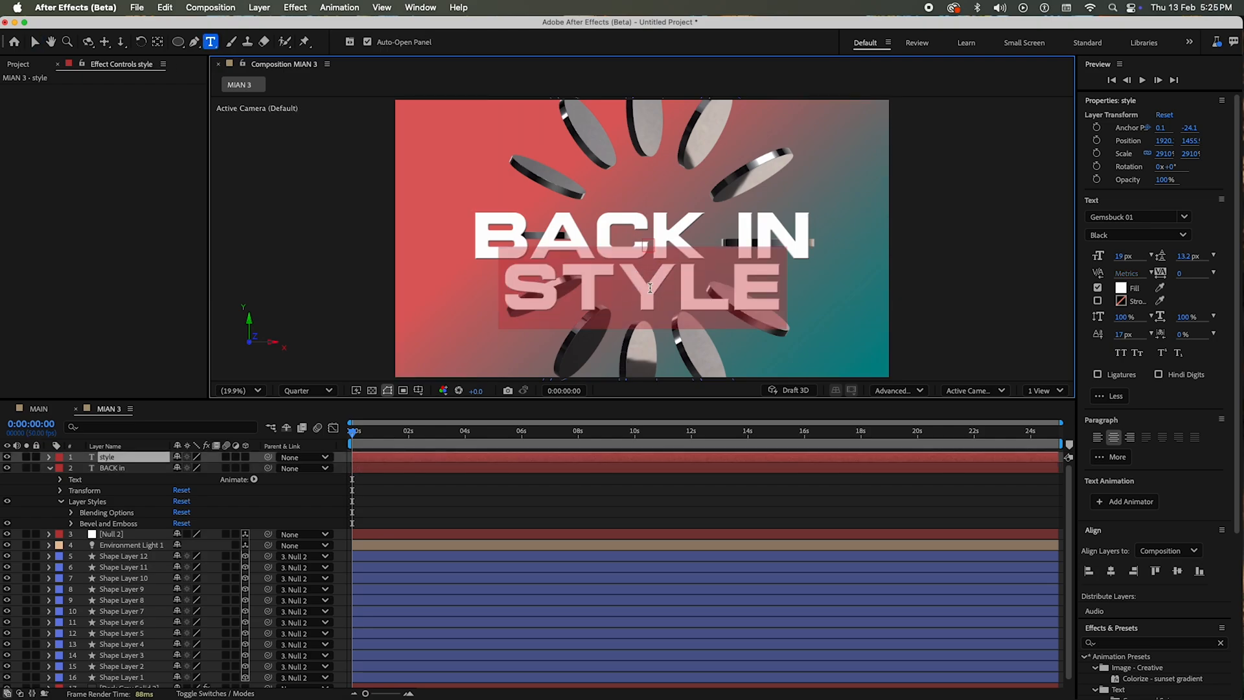
left_click(1148, 211)
left_click(1149, 215)
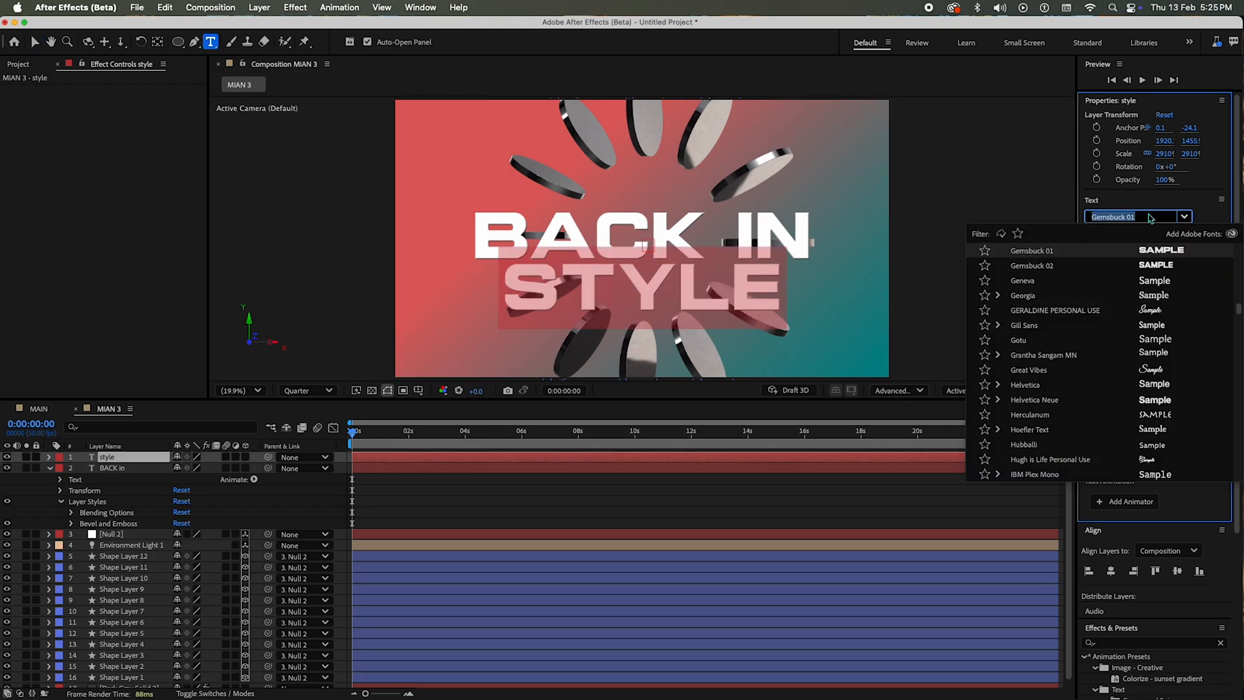
type("azo")
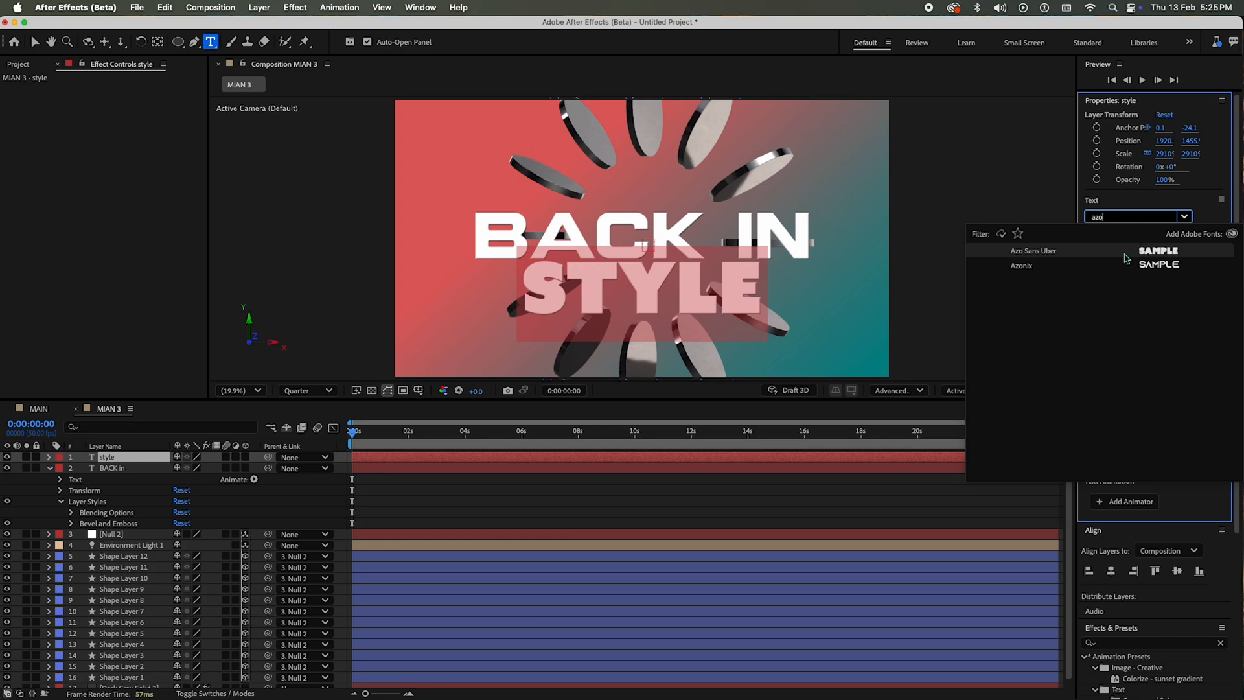
key("Return")
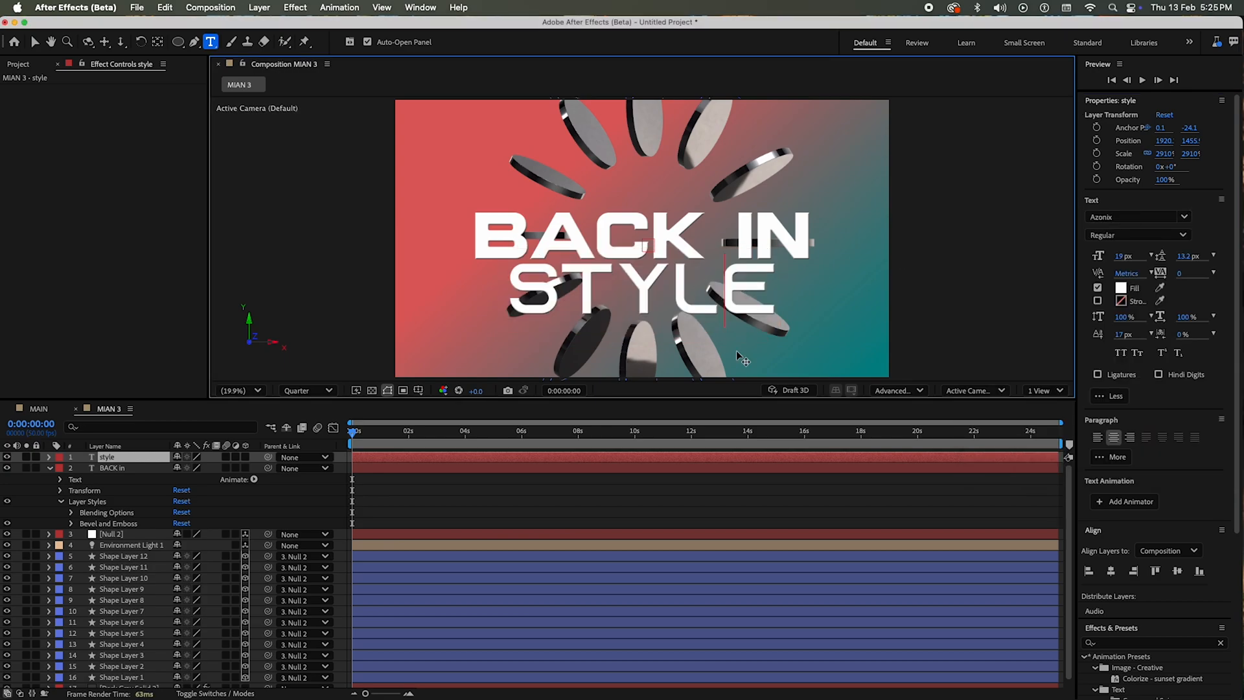
Step: Pre-compose the style and BACK in text layers into a new composition named "text", moving all attributes into it
key("Escape")
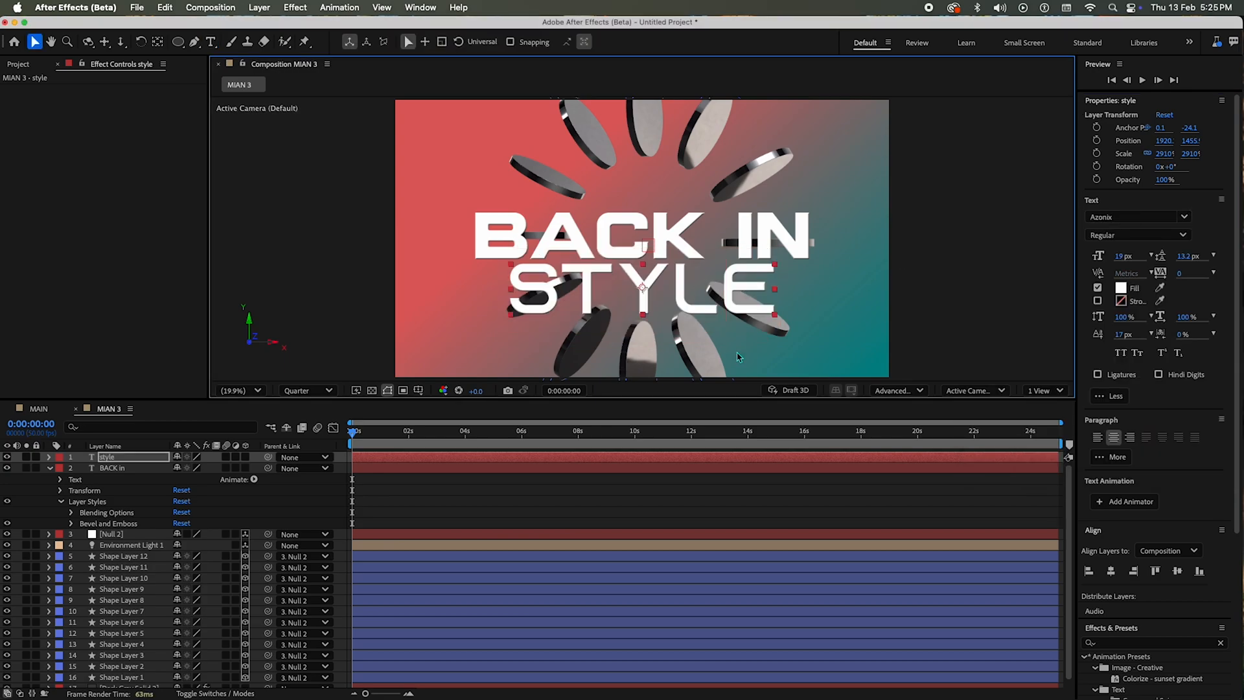
left_click(123, 468)
left_click(140, 460, "shift")
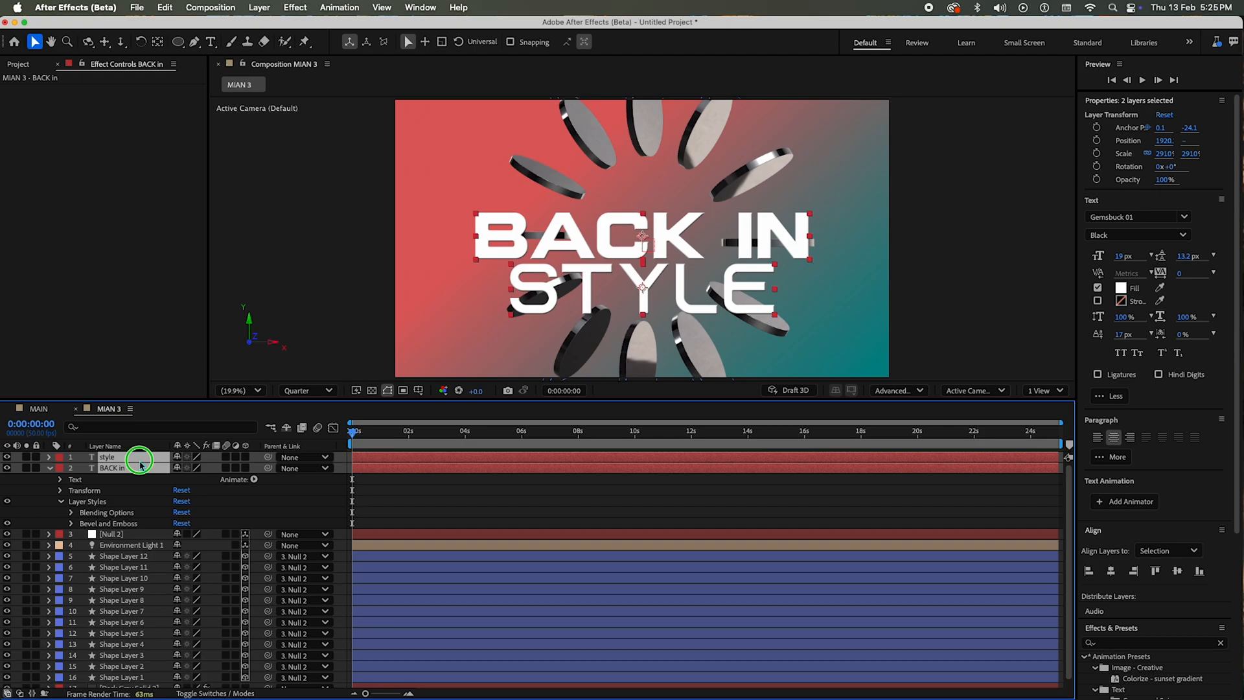
right_click(140, 464)
mouse_move(186, 465)
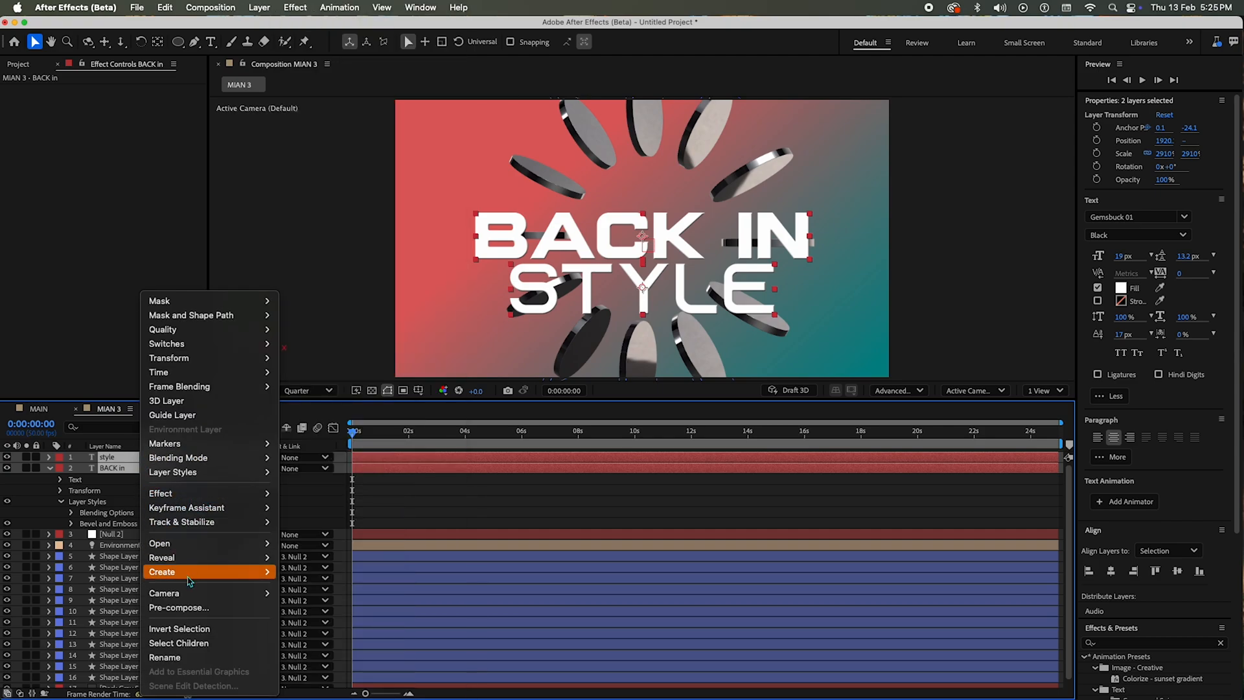
left_click(187, 609)
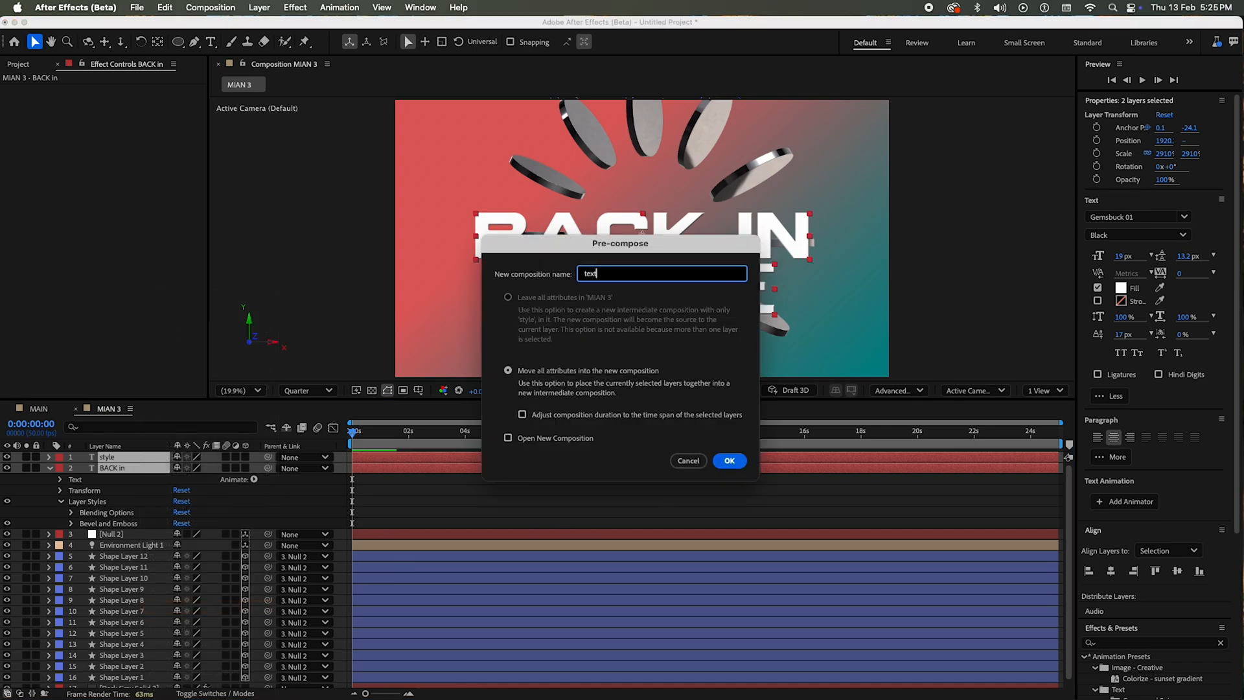
key("Return")
Step: Open the text composition and align its two text layers to each other by their vertical centers
double_click(154, 461)
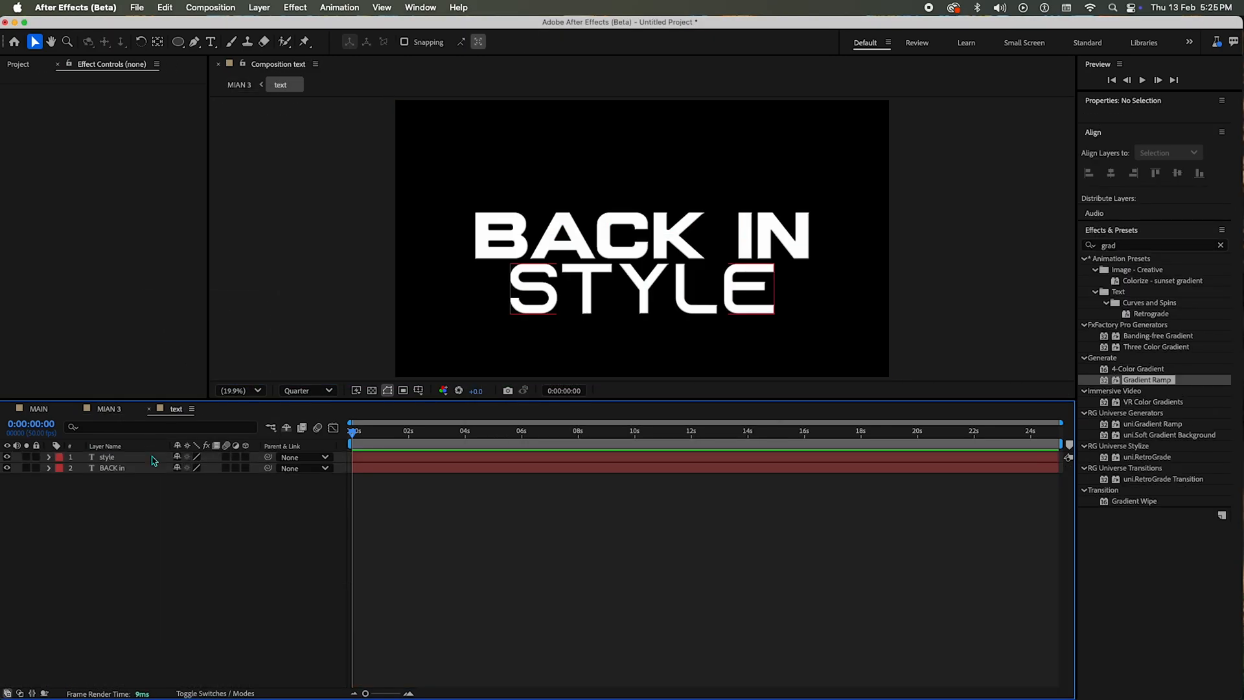
left_click_drag(113, 535, 161, 400)
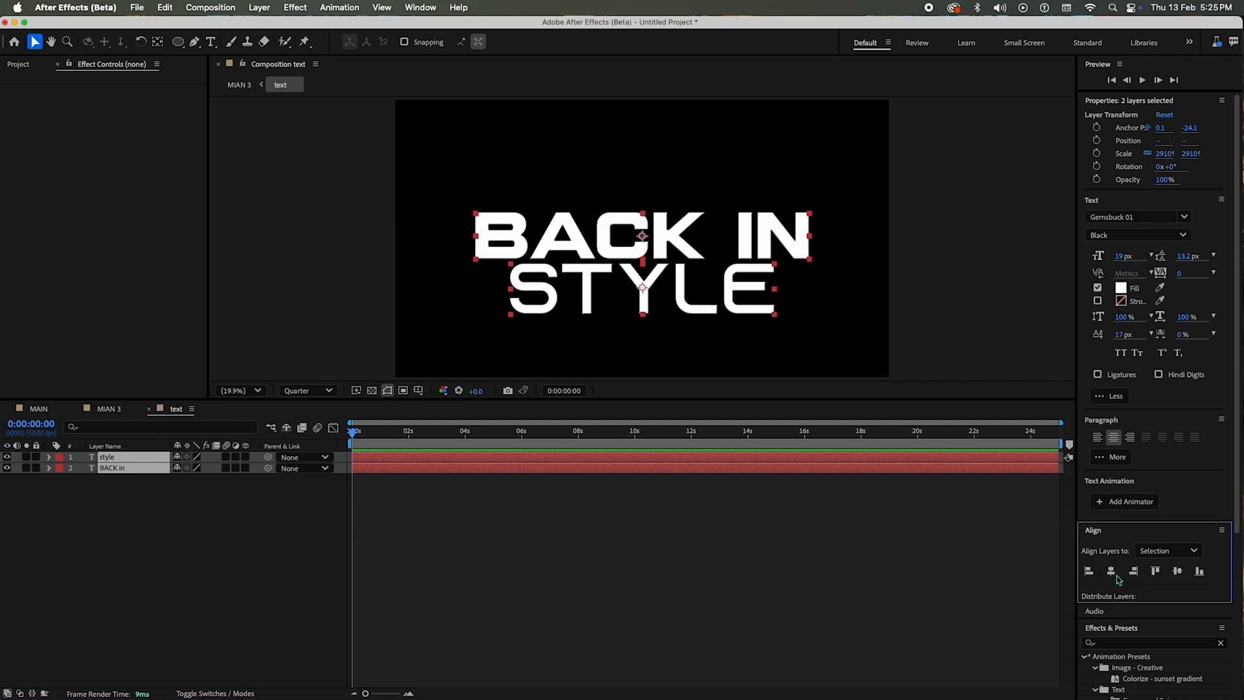
left_click(1177, 570)
left_click(525, 547)
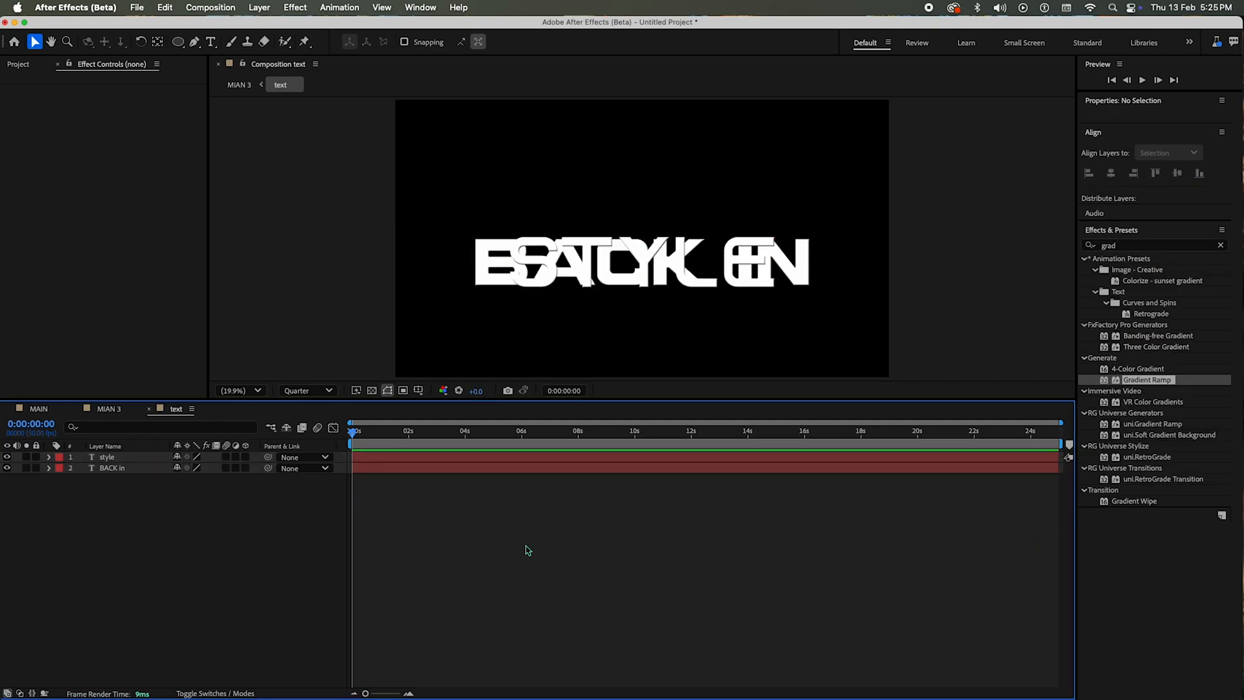
Step: Center the style layer and the BACK in layer vertically, each aligned to the composition
left_click(130, 468)
left_click(157, 42)
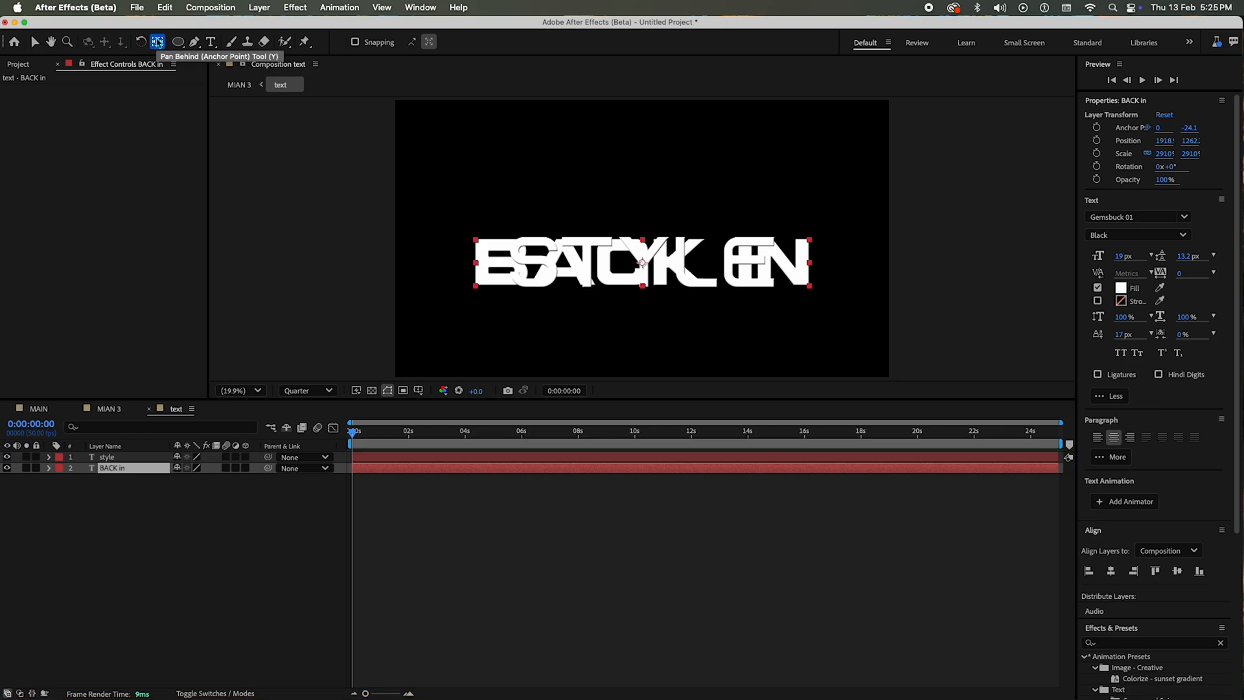
left_click(130, 457)
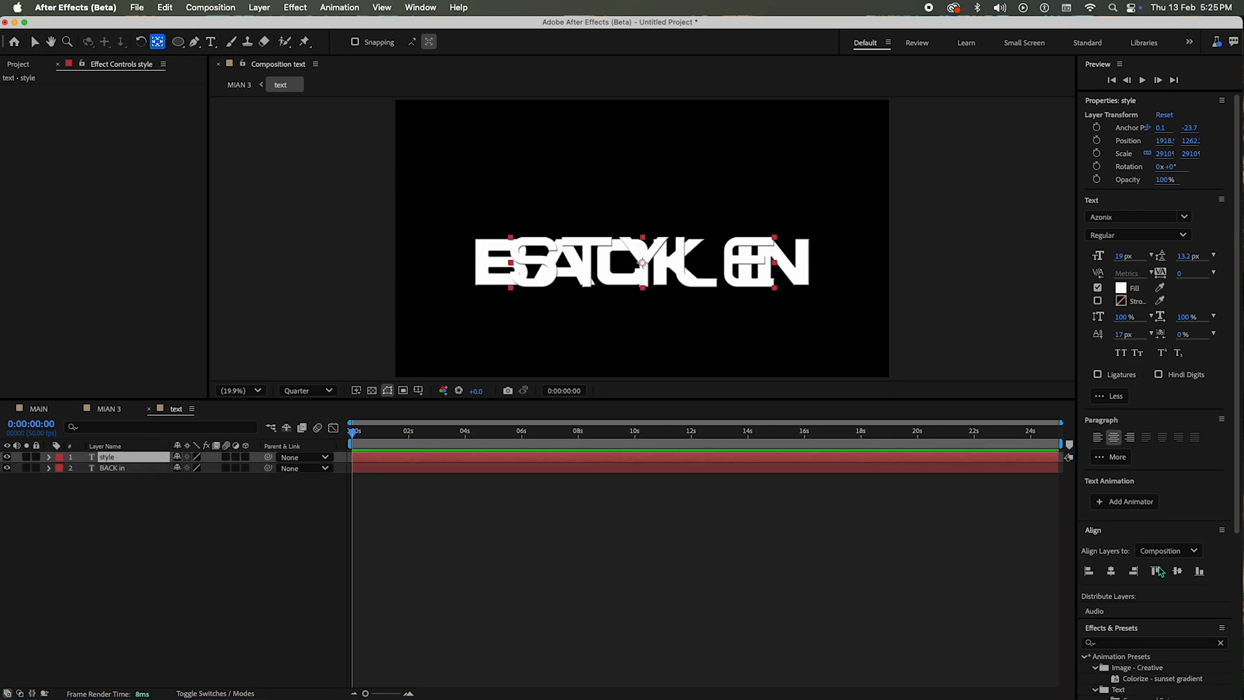
left_click(1179, 572)
left_click(130, 468)
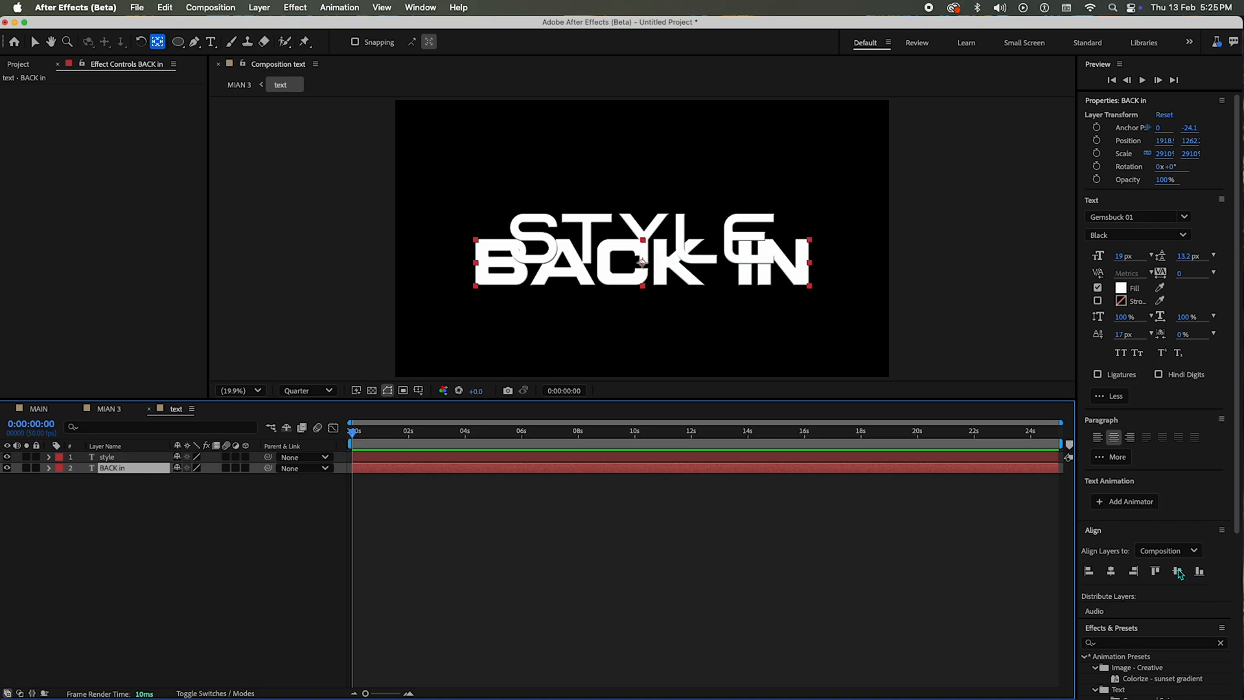
left_click(1179, 573)
left_click(350, 489)
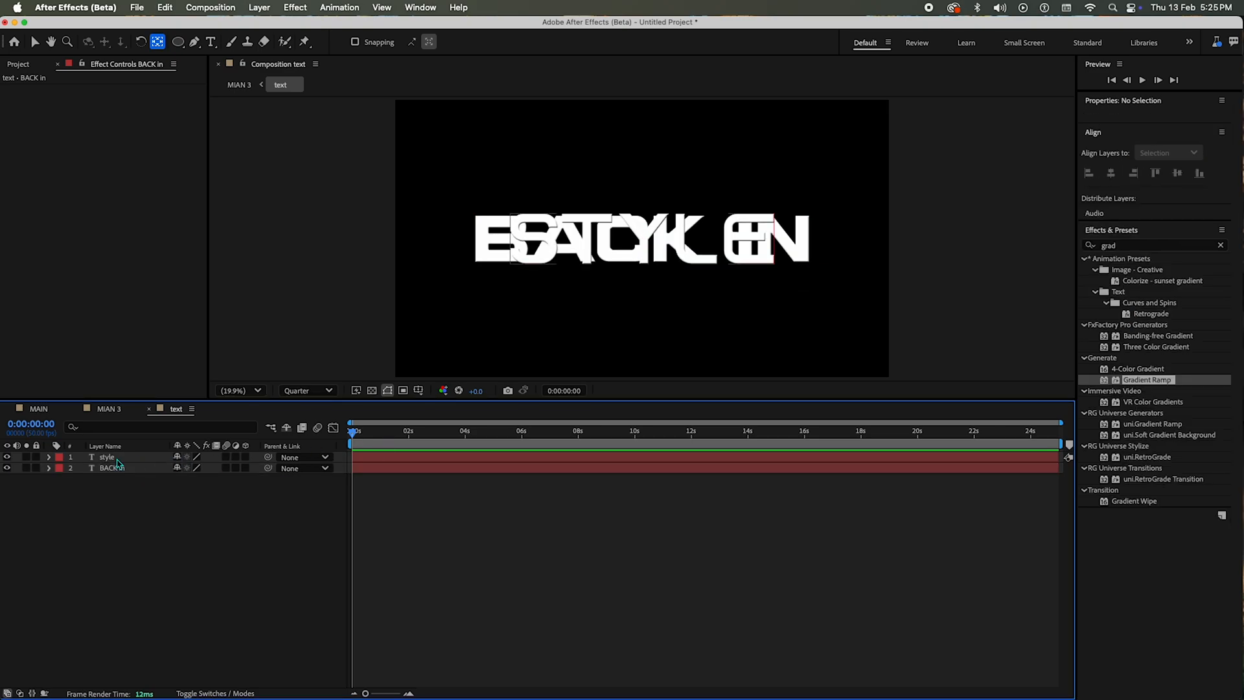
Step: Separate the overlapping text lines by setting the Y position of style to 1280 and of BACK in to 880
left_click(117, 458)
left_click(131, 469, "shift")
key("p")
left_click(170, 519)
left_click(207, 469)
key("shift+Up")
key("shift+Up")
key("shift+Up")
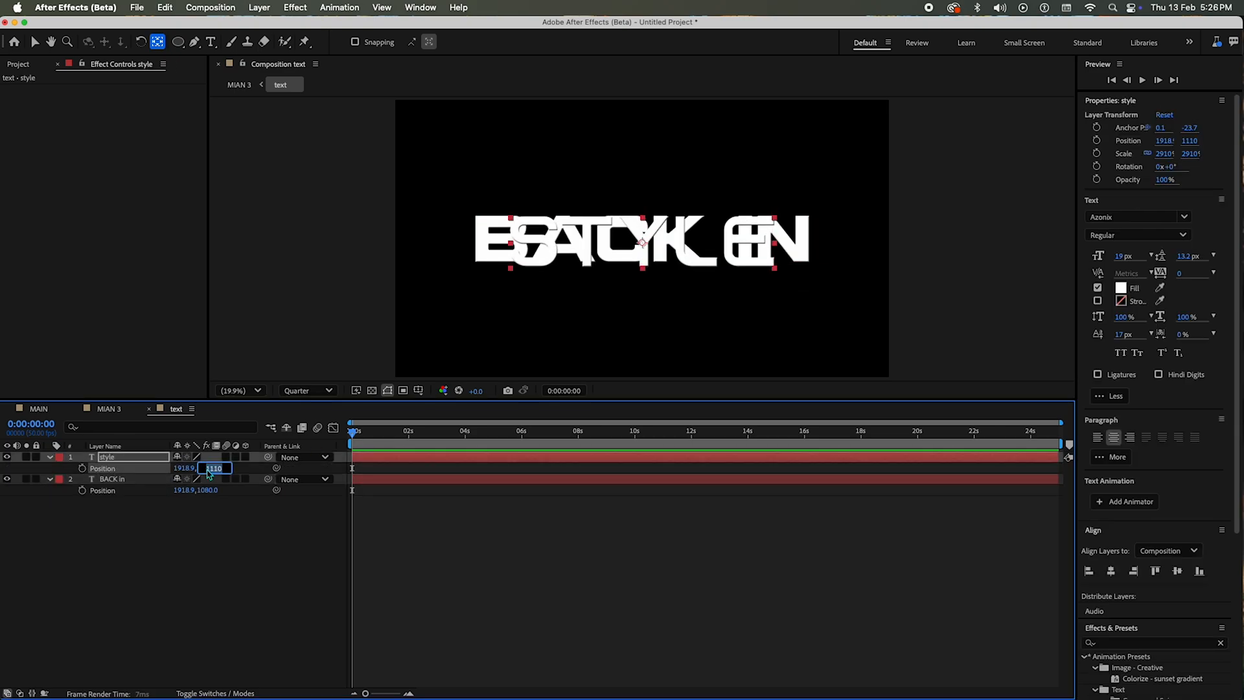
key("shift+Up")
key("shift+Up")
key("shift+Up")
key("shift+Up")
key("shift+Up")
key("shift+Up")
key("shift+Up")
key("shift+Up")
key("shift+Up")
key("shift+Up")
key("shift+Up")
key("shift+Up")
key("shift+Up")
key("shift+Up")
key("shift+Up")
key("shift+Up")
key("shift+Up")
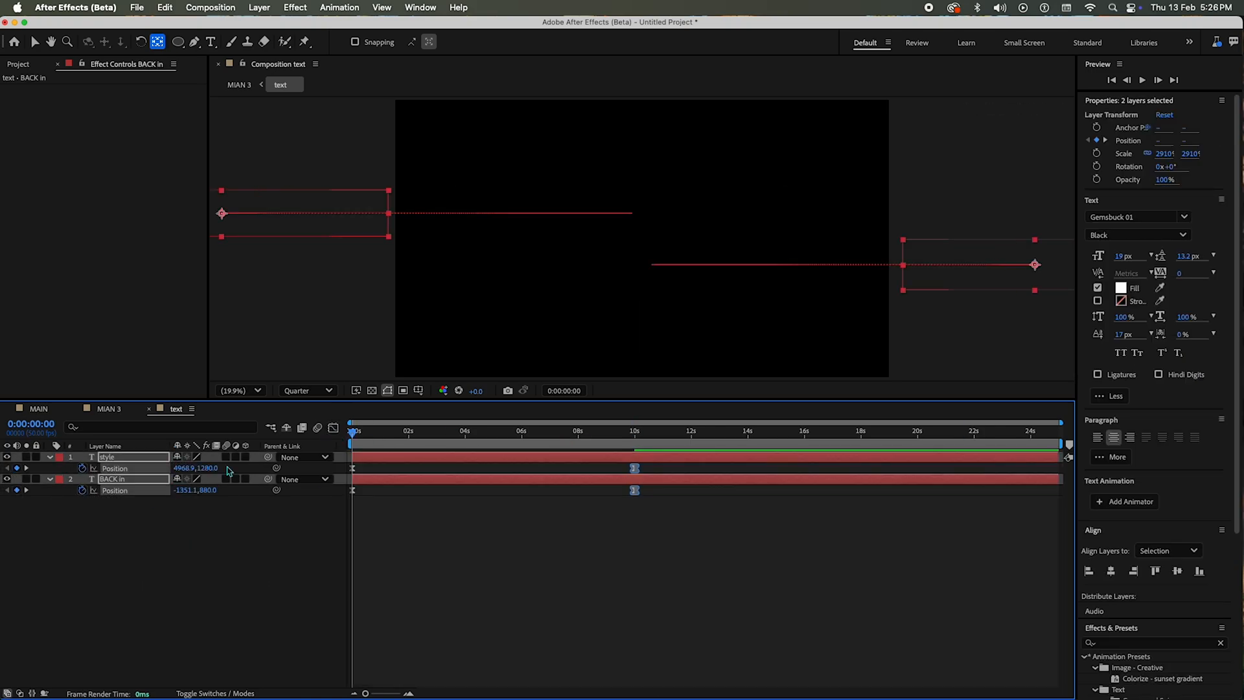
left_click(388, 432)
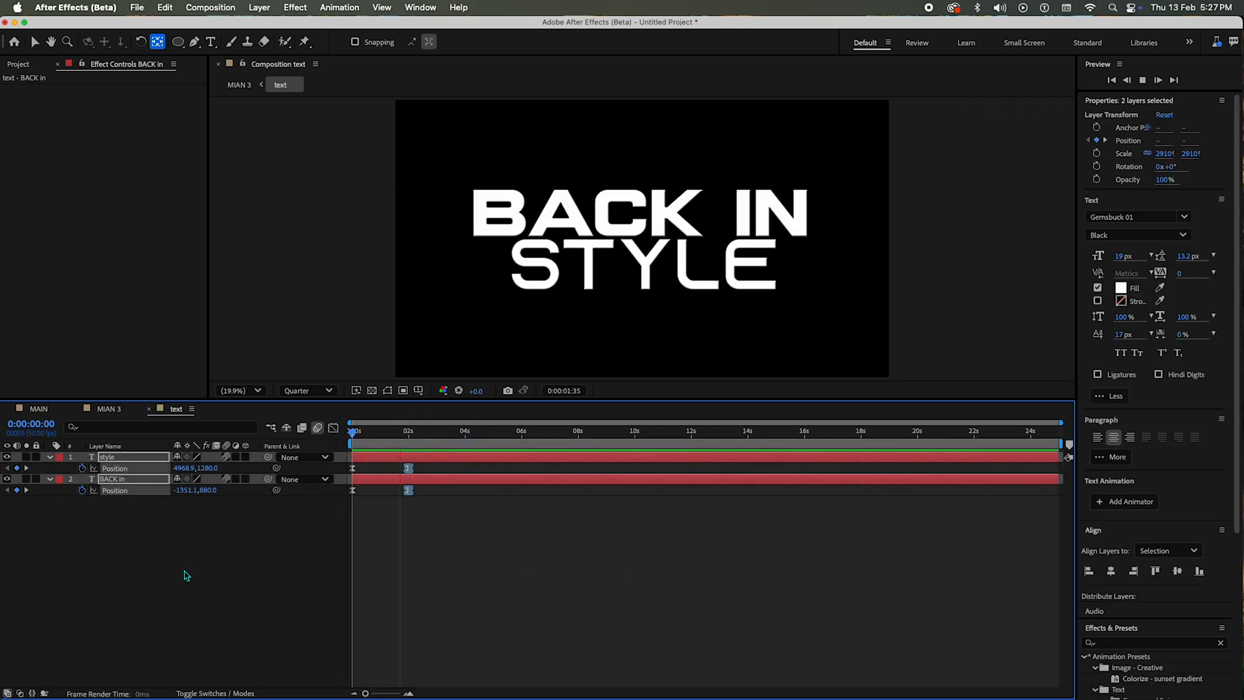
Step: Add an adjustment layer above the two text layers and apply the Transform effect to it
right_click(187, 575)
left_click(548, 597)
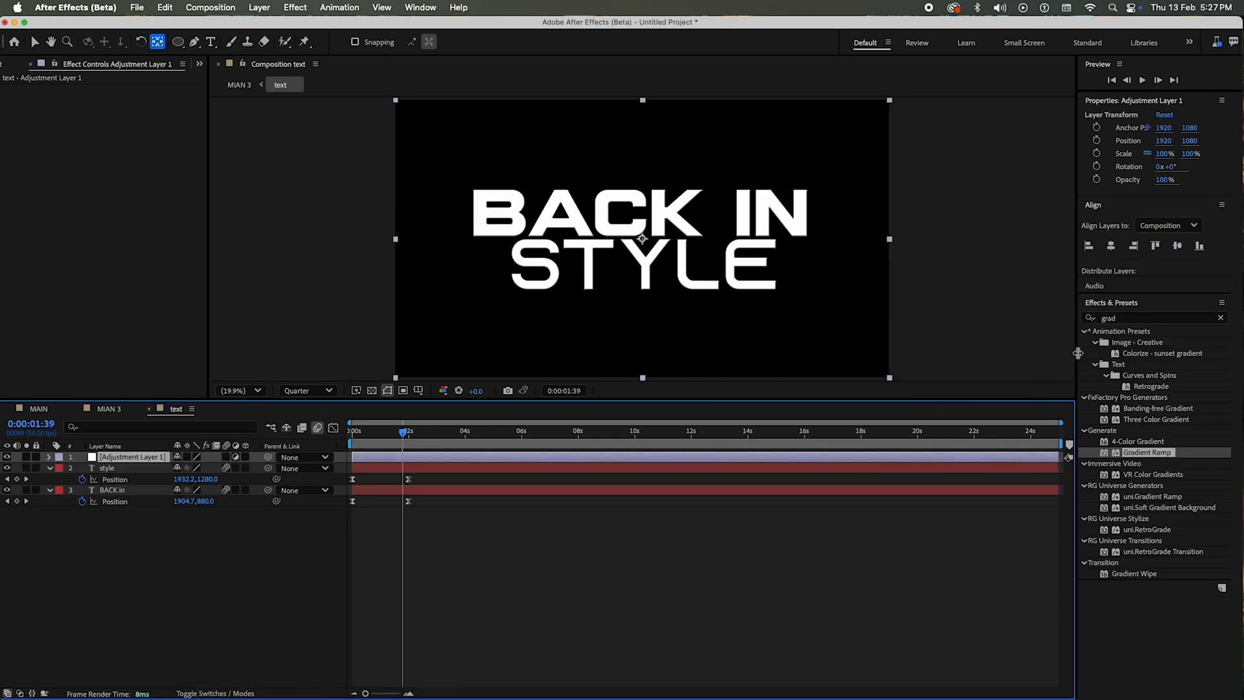
key("super+f")
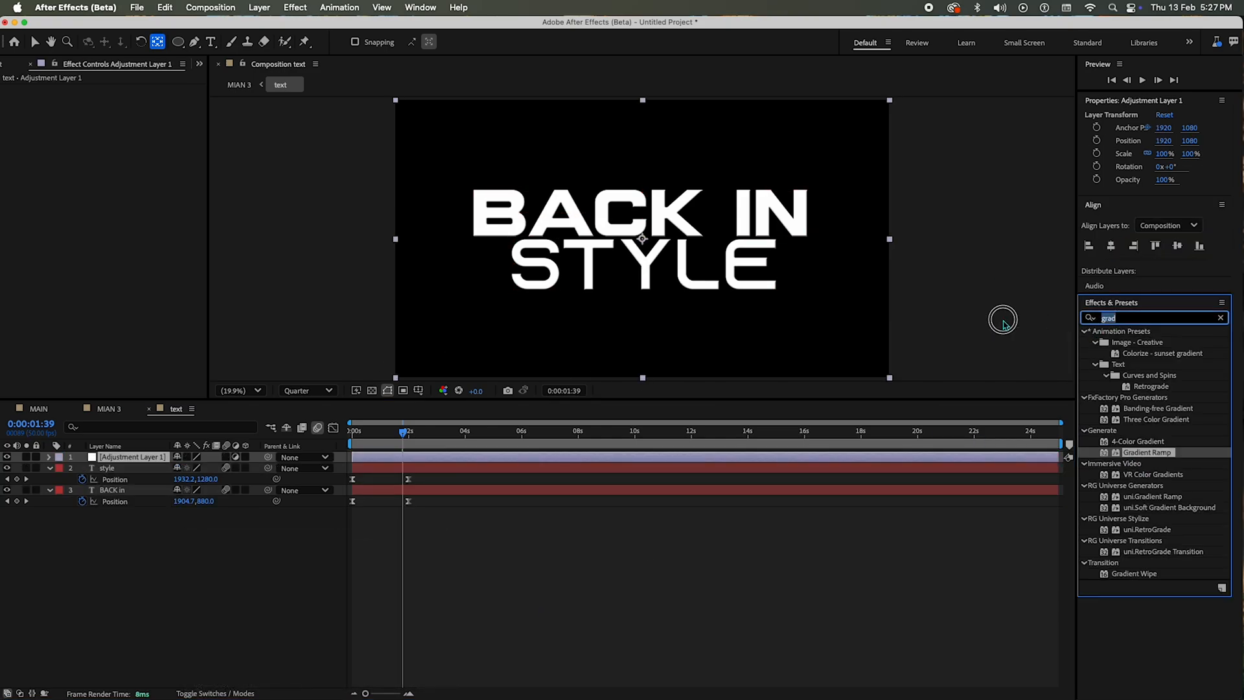
type("transf")
left_click_drag(1139, 408, 139, 461)
key("v")
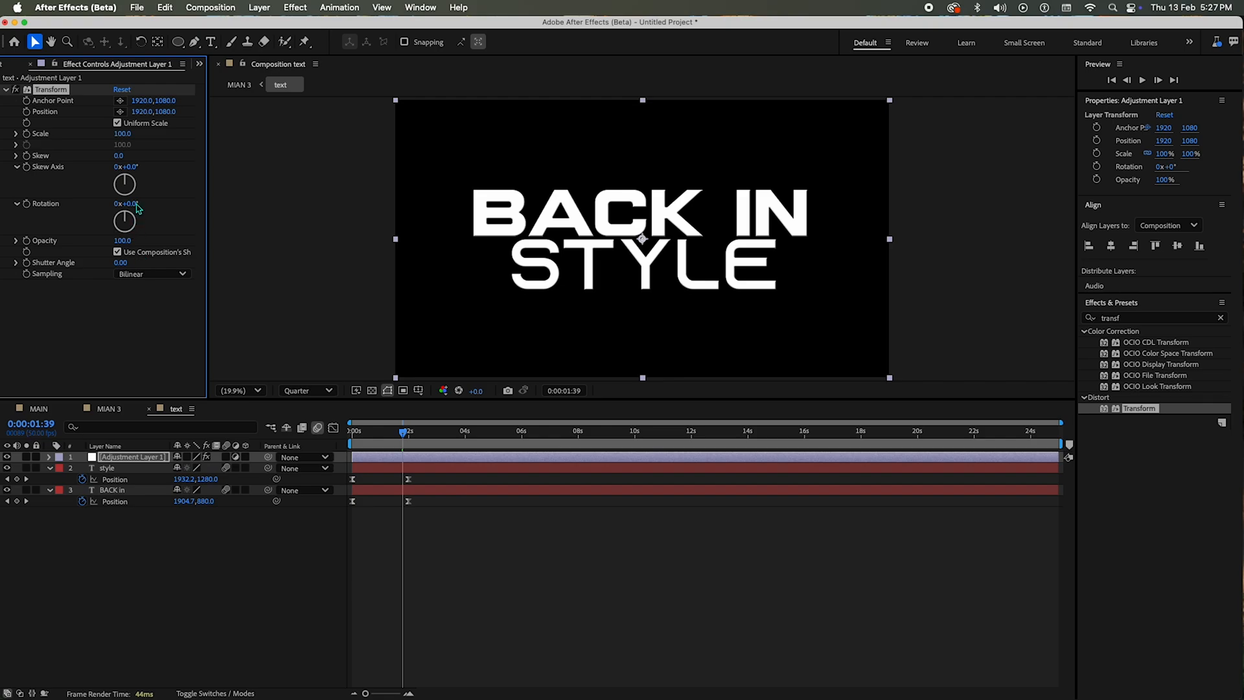
Step: Tilt the title by setting the Transform effect's rotation to -6° and check it across the animation
left_click_drag(137, 207, 133, 206)
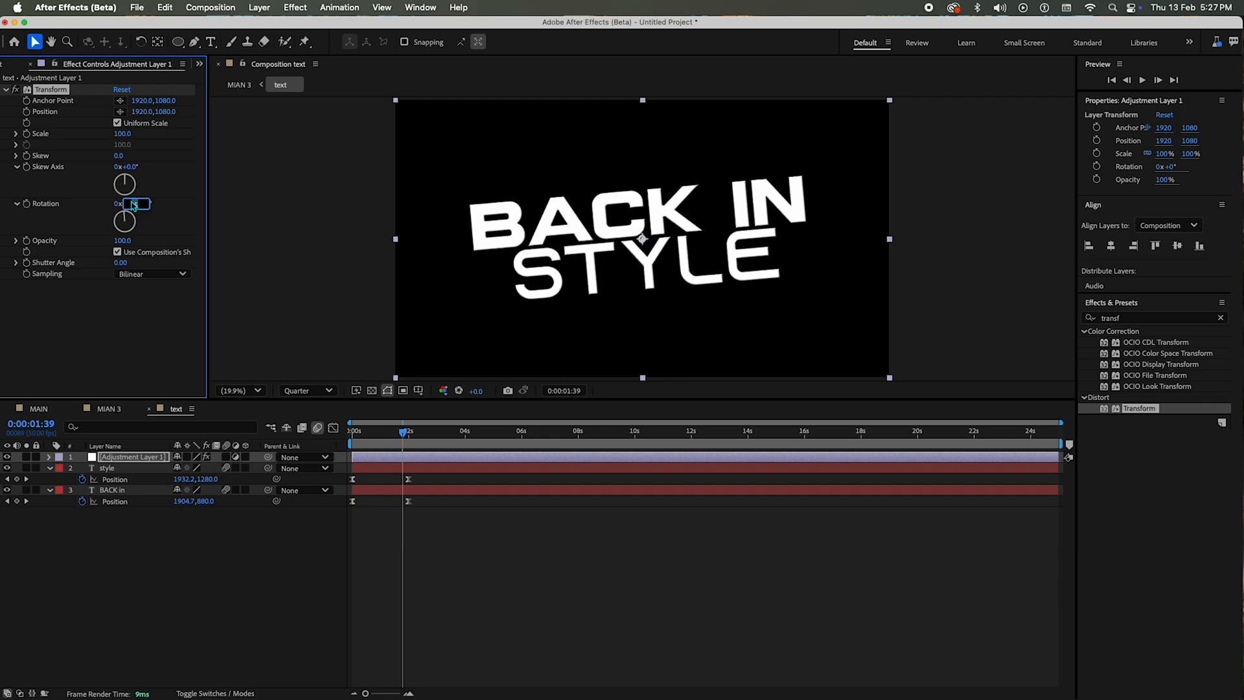
left_click(483, 590)
left_click_drag(390, 429, 516, 429)
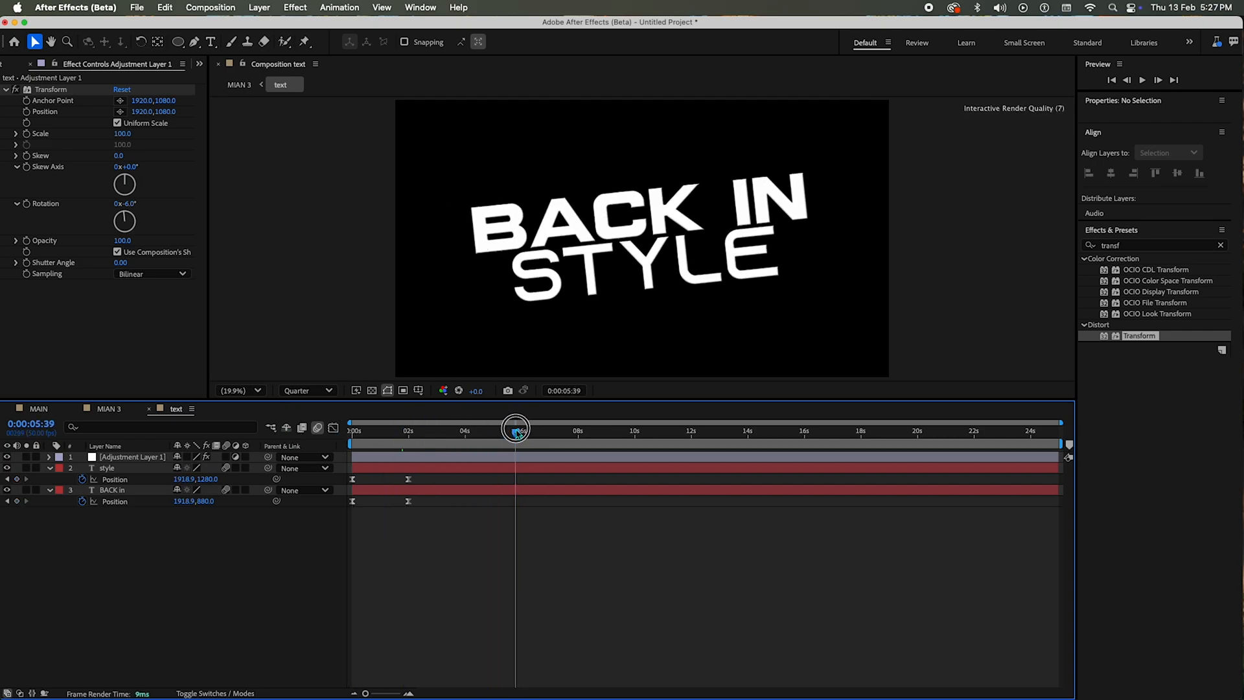
Step: Scale both text layers down together to about 2473% and preview the slide-in from the start
left_click(147, 469)
left_click(131, 491, "shift")
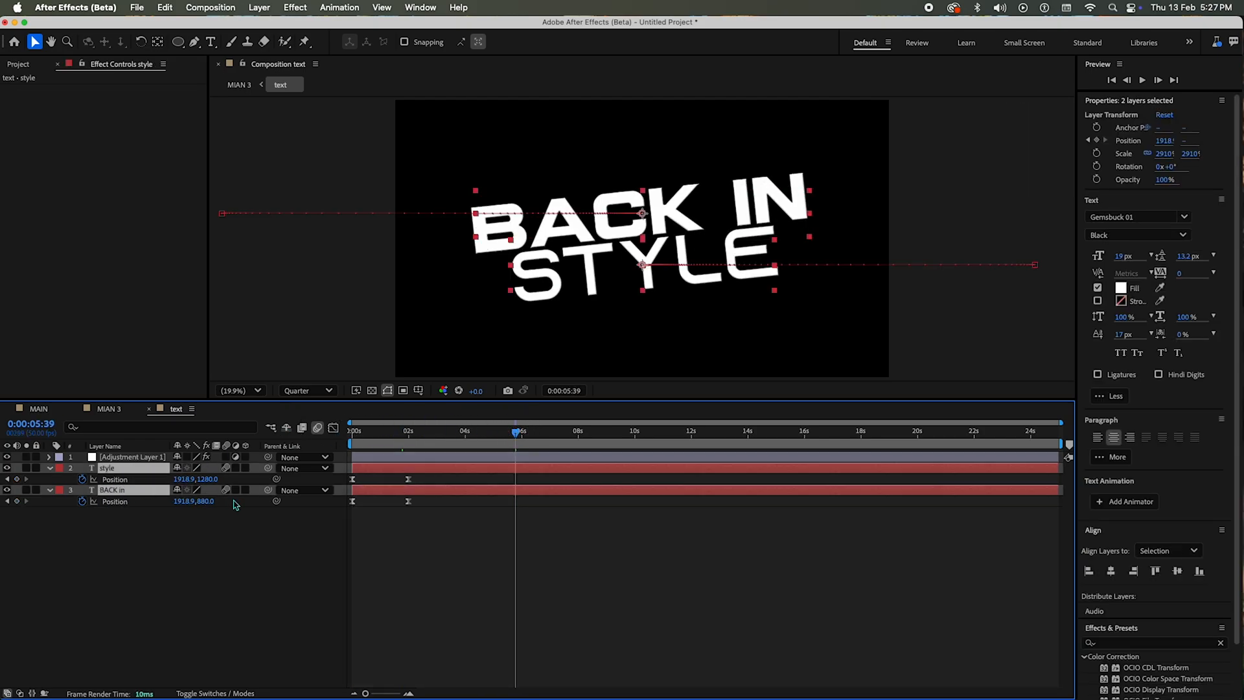
left_click_drag(196, 481, 123, 477)
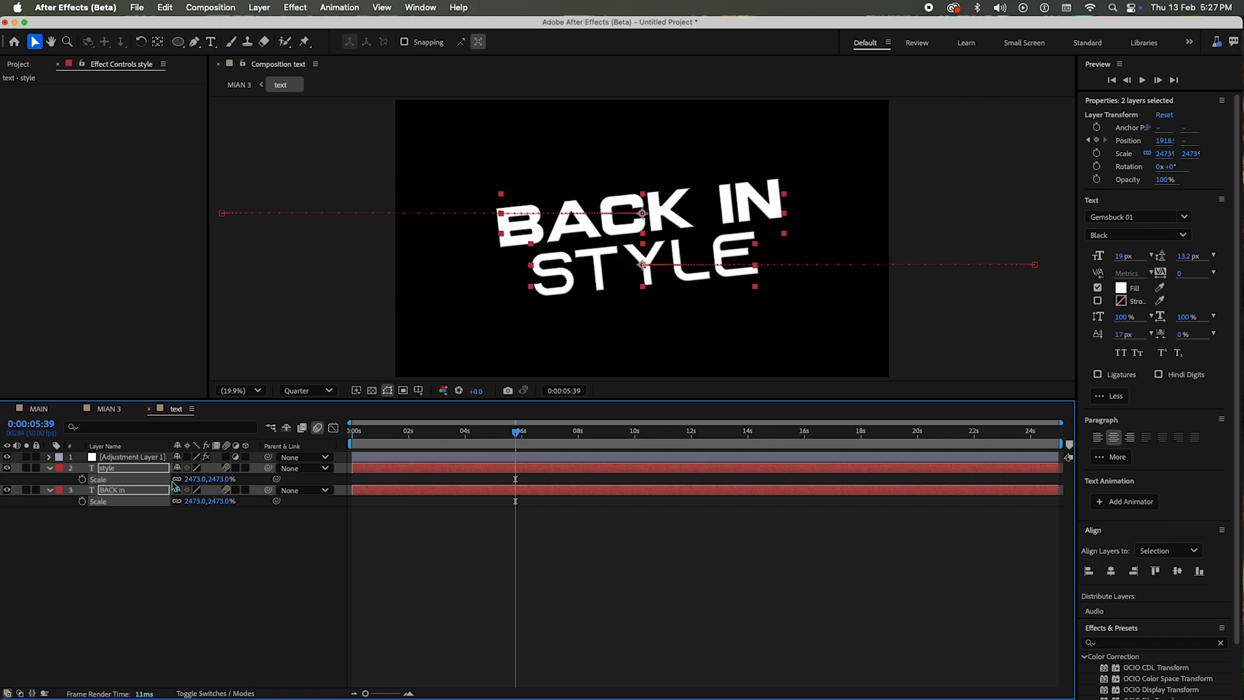
left_click(586, 535)
key("Home")
key("space")
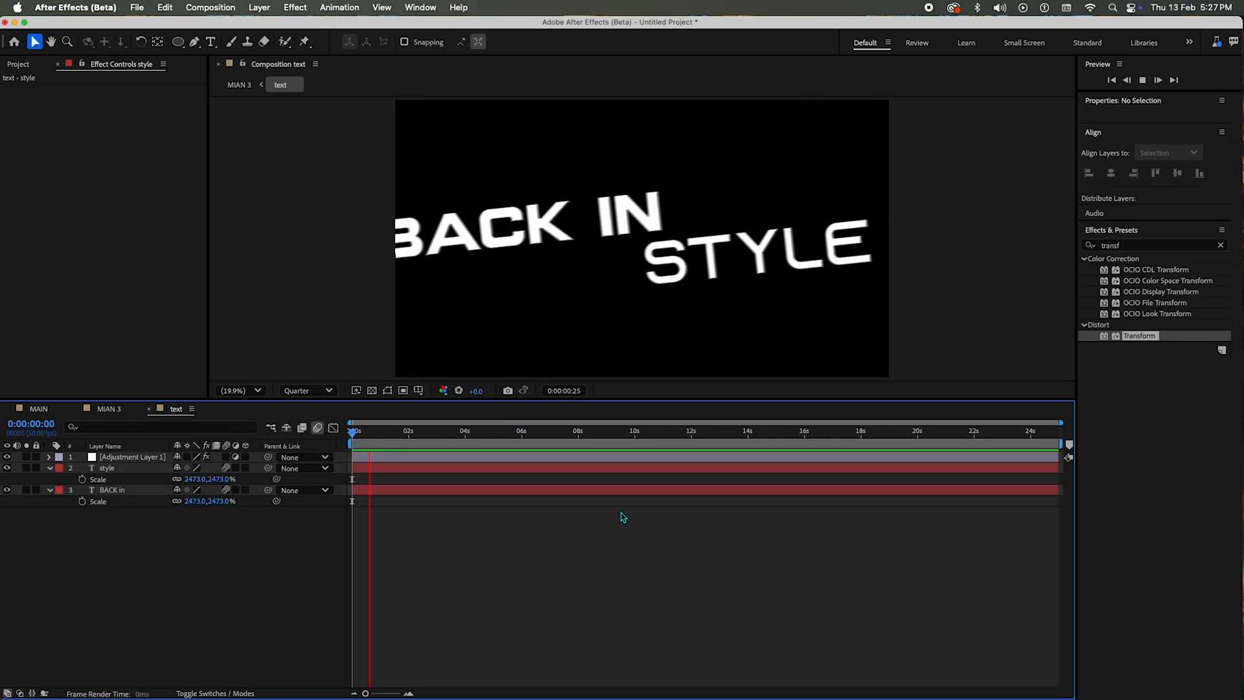
Step: Tighten the gap between the lines by setting the Y position of style to 1250 and of BACK in to 910
left_click(403, 440)
left_click(210, 502)
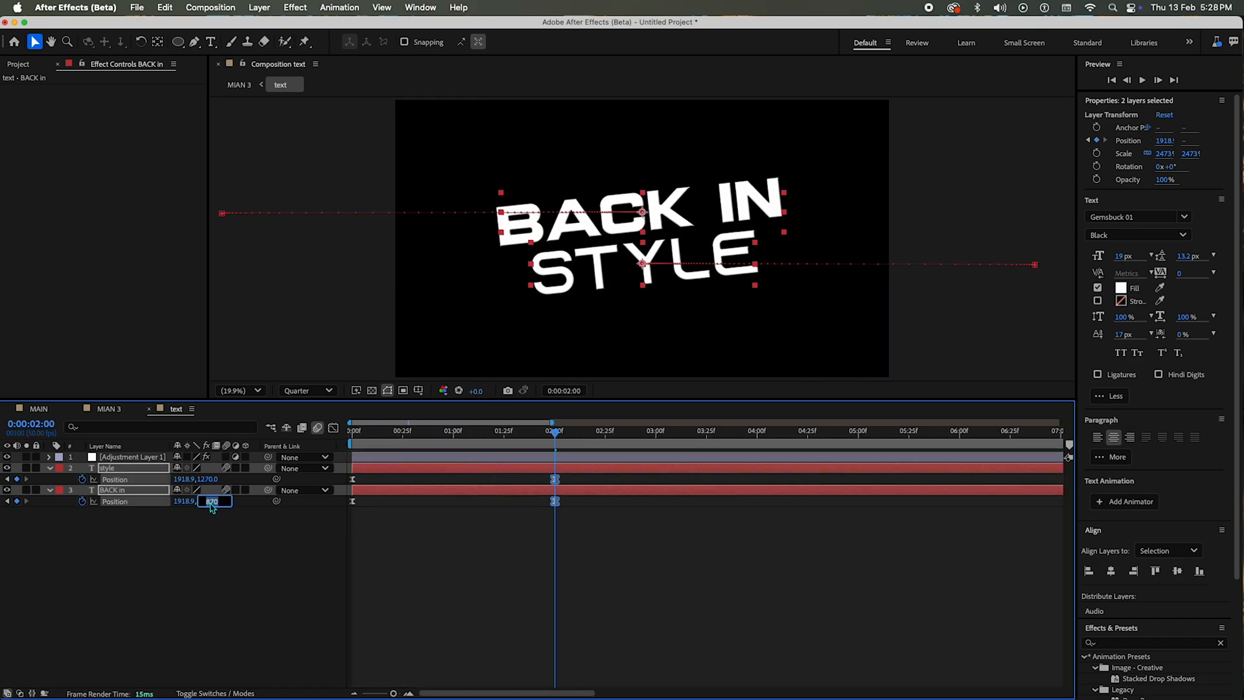
left_click(209, 502)
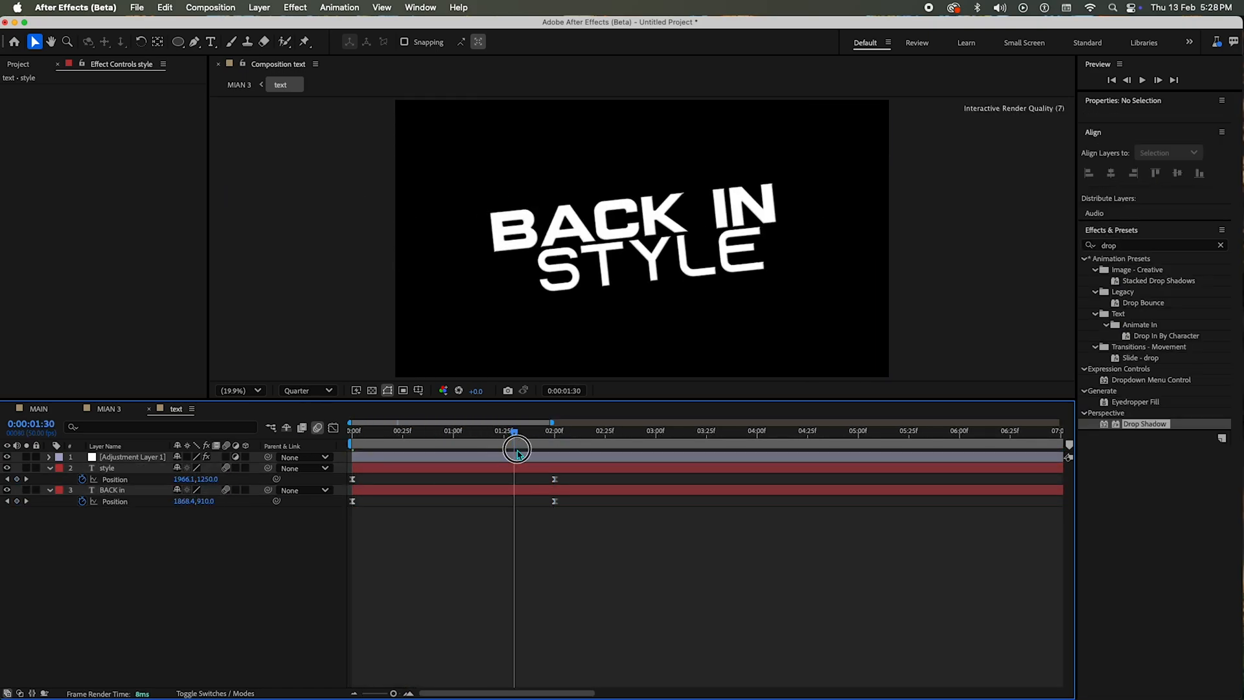
key("Home")
Step: In the MIAN 3 composition, give the text layer a Drop Shadow with 100% opacity and a softness of 39
left_click(108, 408)
left_click_drag(430, 436, 505, 444)
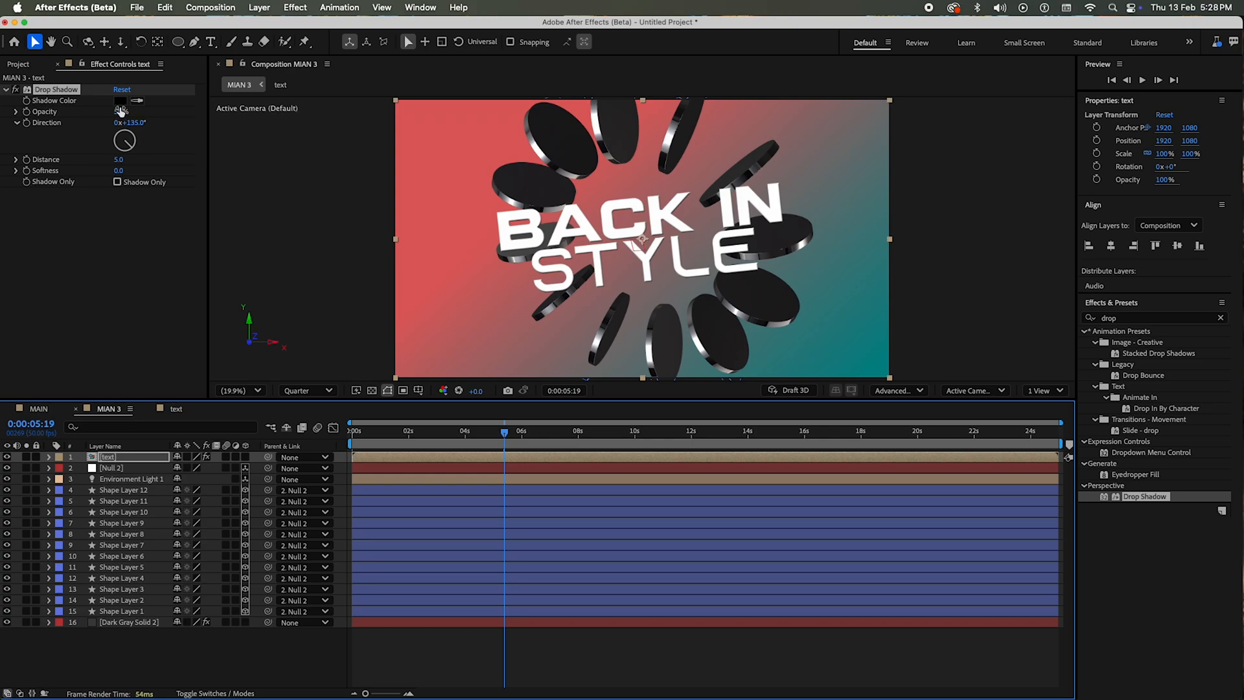
left_click_drag(120, 111, 231, 107)
mouse_move(119, 171)
left_mouse_down()
mouse_move(212, 170)
mouse_move(132, 173)
left_mouse_up()
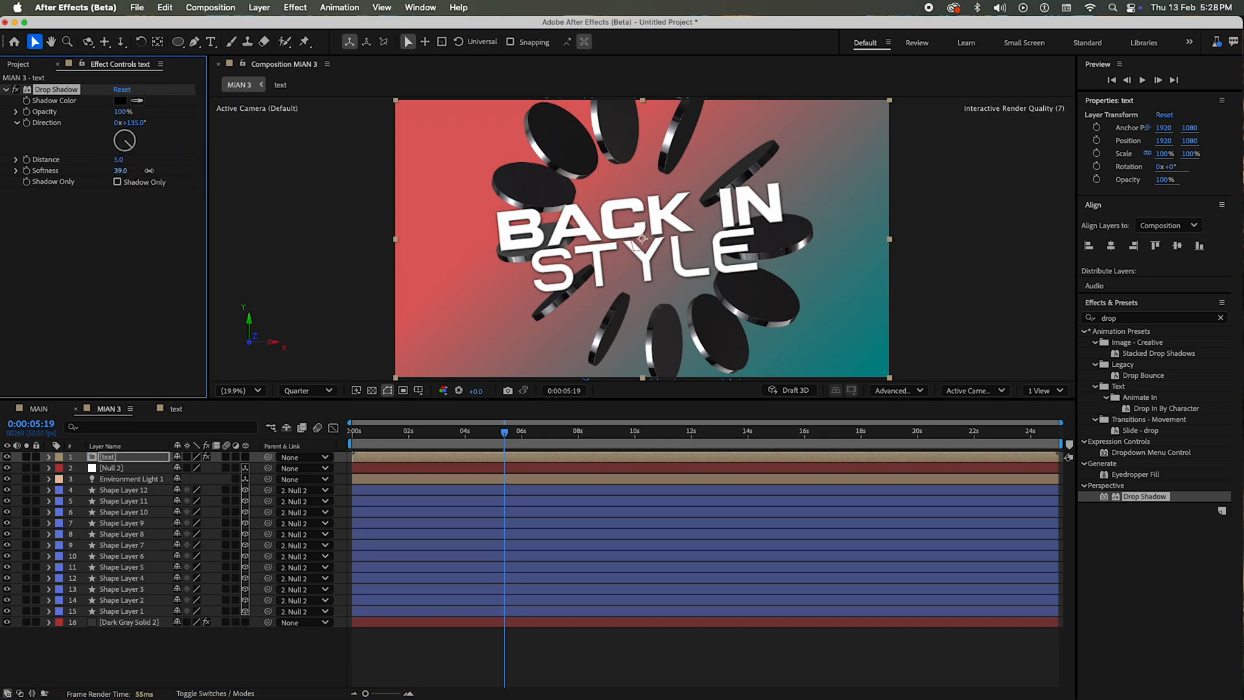
Step: Move the text layer below all the disc shape layers, just above the gradient background, and preview from the start
left_click_drag(73, 462, 144, 616)
left_click_drag(504, 447, 353, 447)
key("space")
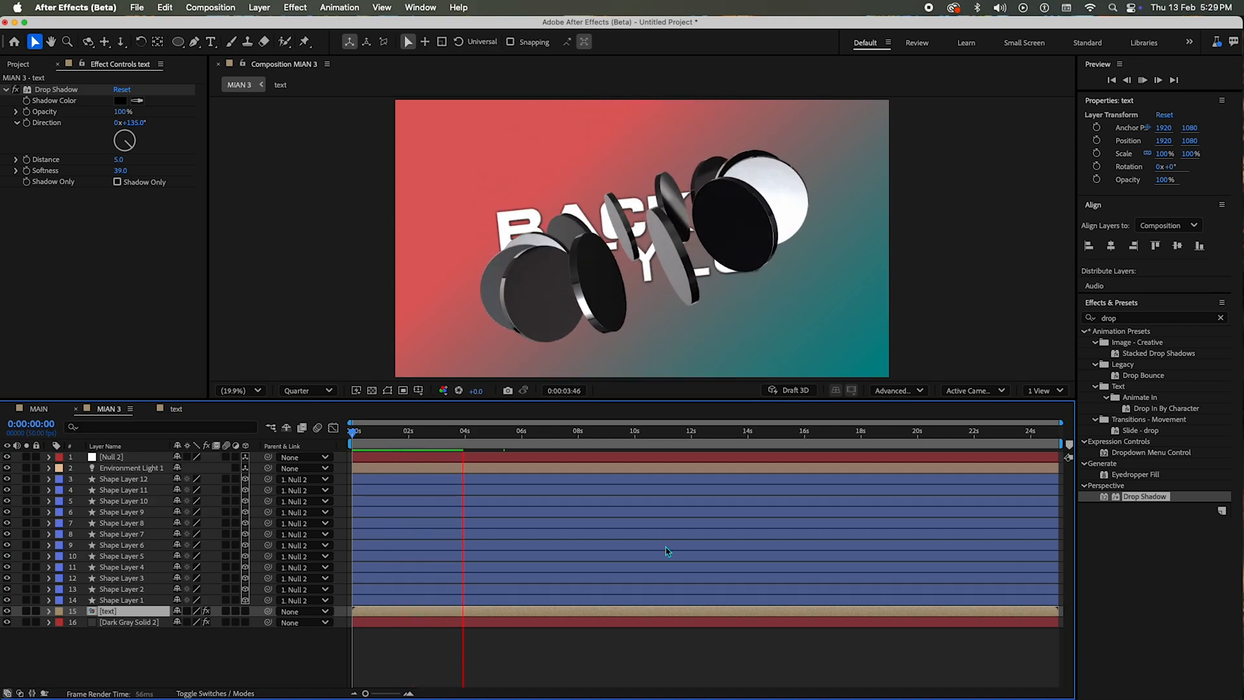
left_click(652, 660)
key("space")
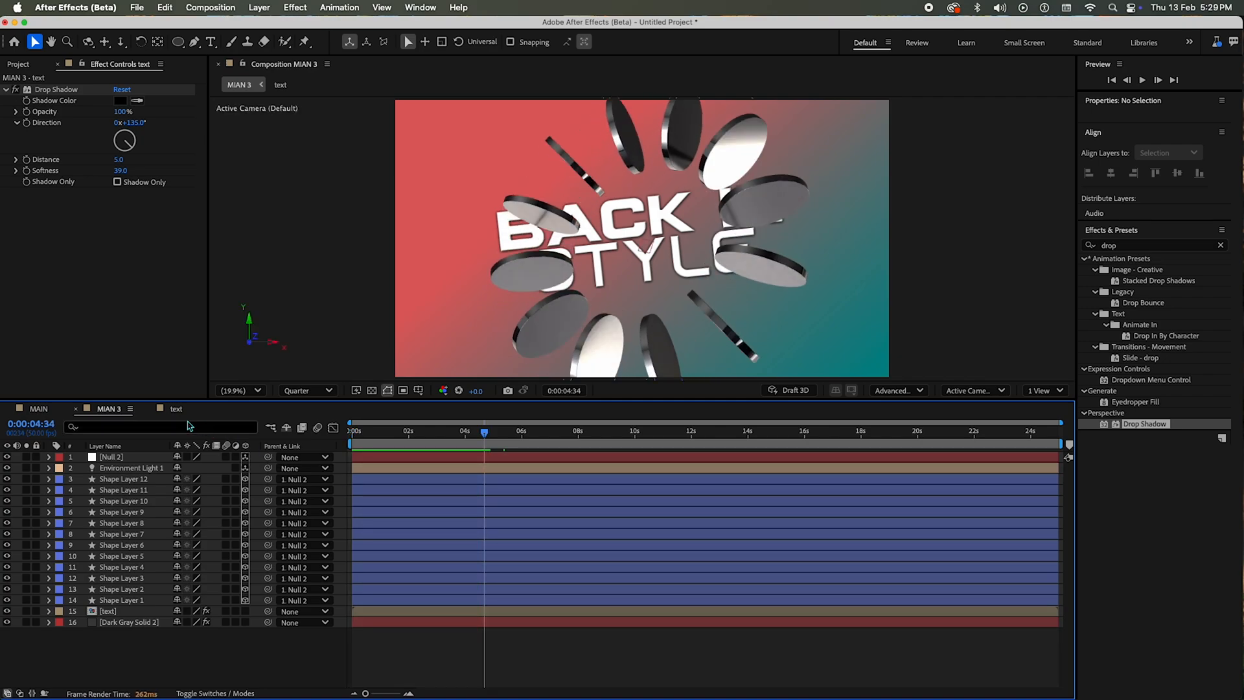
Step: In the text composition, duplicate the style layer and move the copy above the BACK in line at Y position 500
left_click(176, 408)
left_click_drag(565, 439, 488, 432)
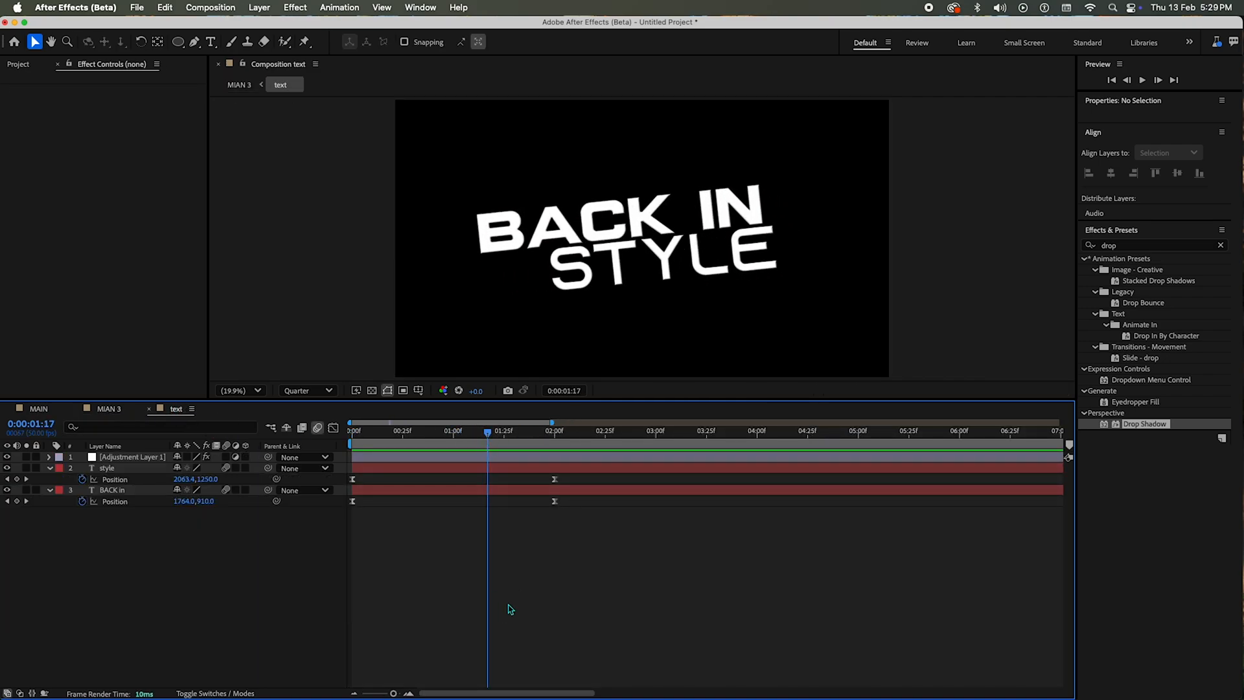
left_click(128, 471)
key("super+d")
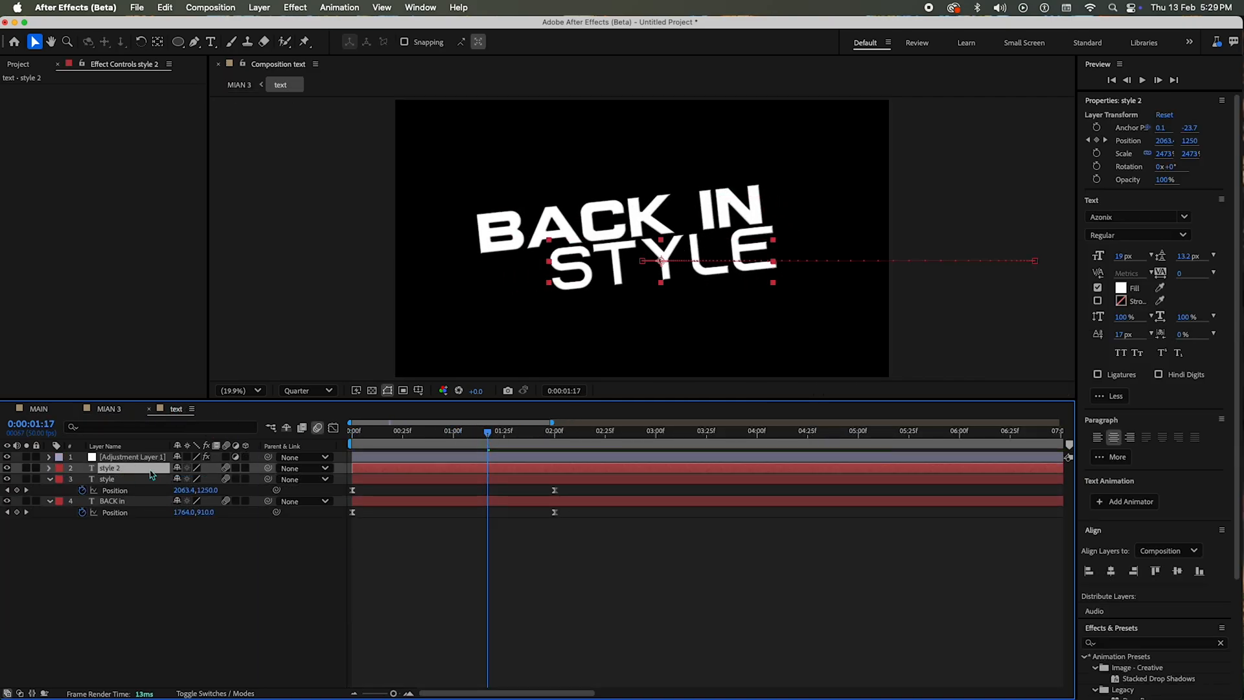
key("shift+Up")
key("shift+Up")
key("shift+Up")
key("shift+Up")
key("shift+Up")
key("shift+Up")
key("shift+Up")
key("shift+Up")
key("shift+Up")
key("shift+Up")
key("shift+Up")
key("shift+Up")
key("shift+Up")
key("shift+Up")
key("shift+Up")
key("shift+Up")
key("shift+Up")
key("shift+Up")
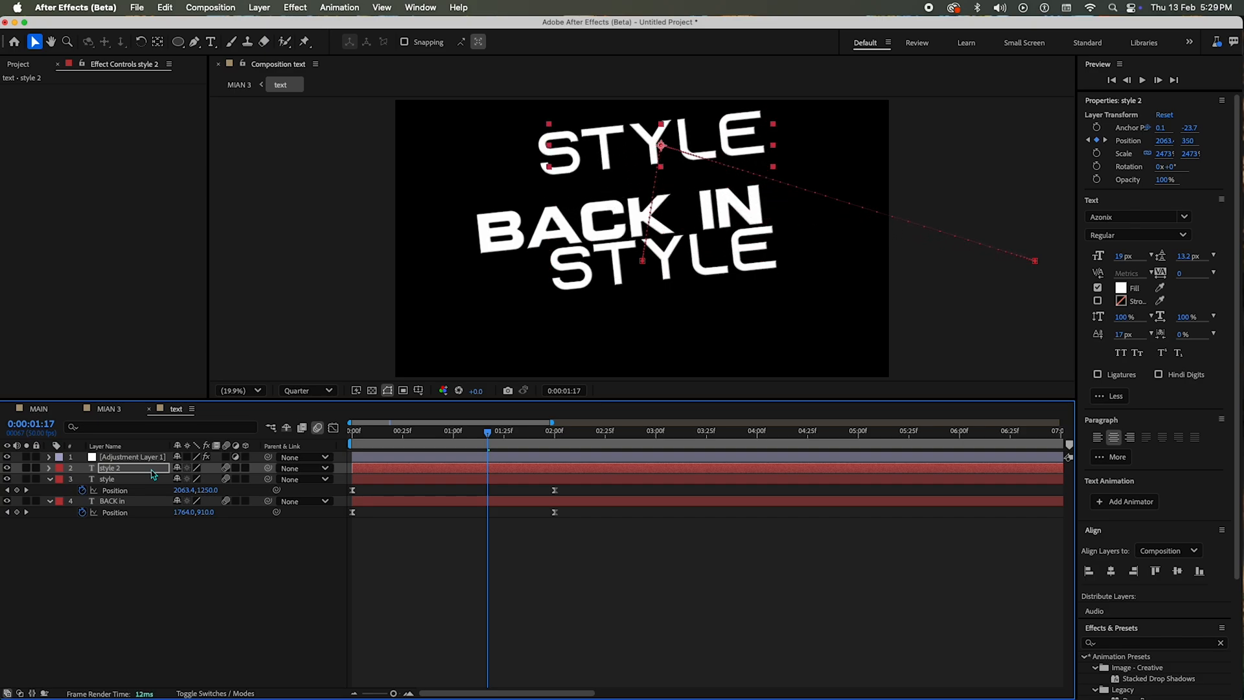
key("shift+Down")
key("shift+Down")
key("shift+Down")
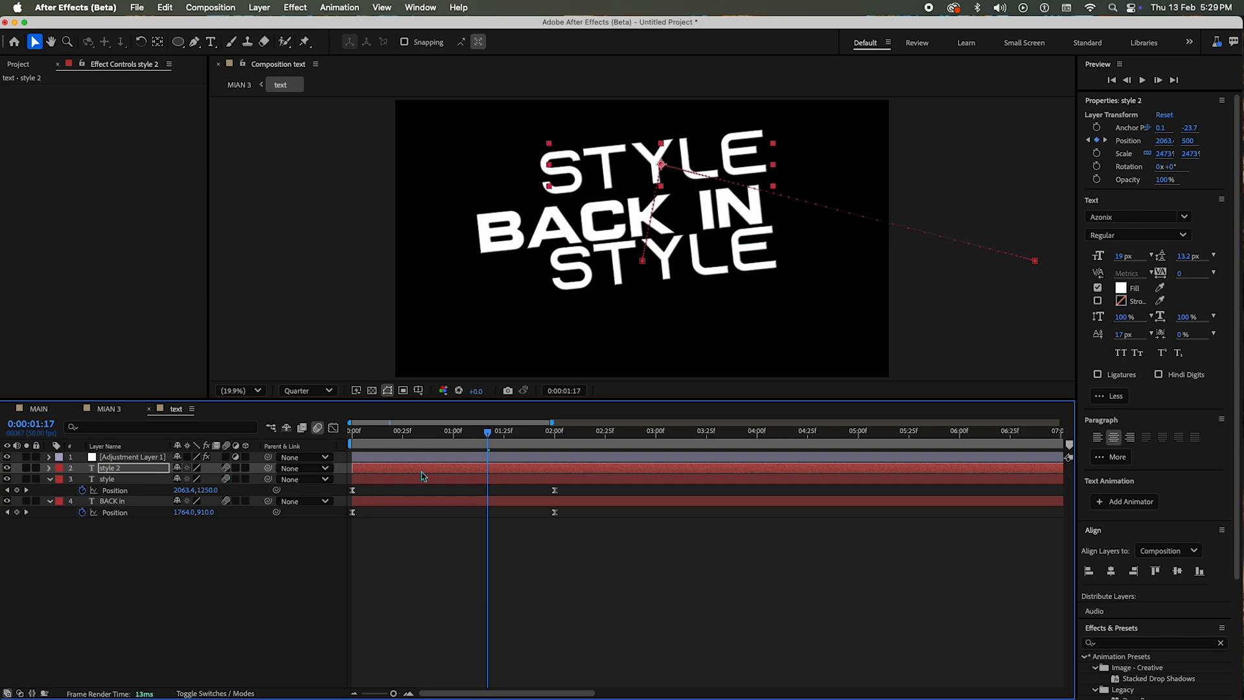
Step: Replace the text of the upper style copy with "no limit motion graphics"
key("u")
double_click(622, 165)
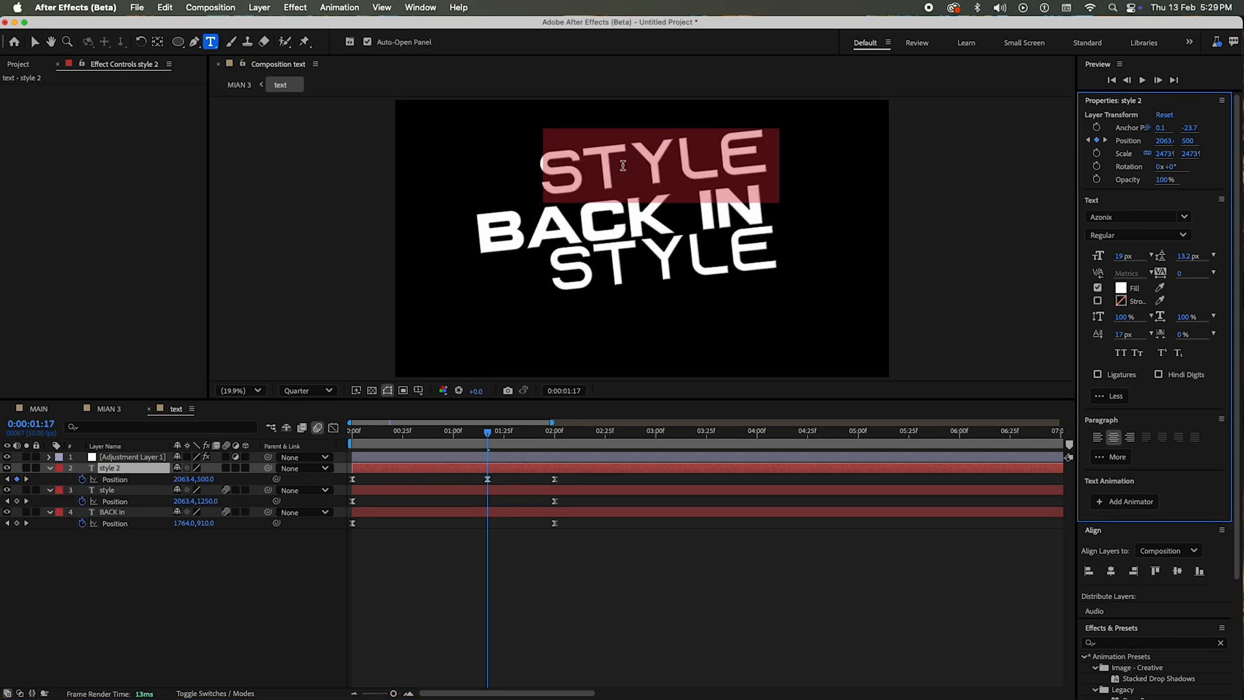
type("no limi")
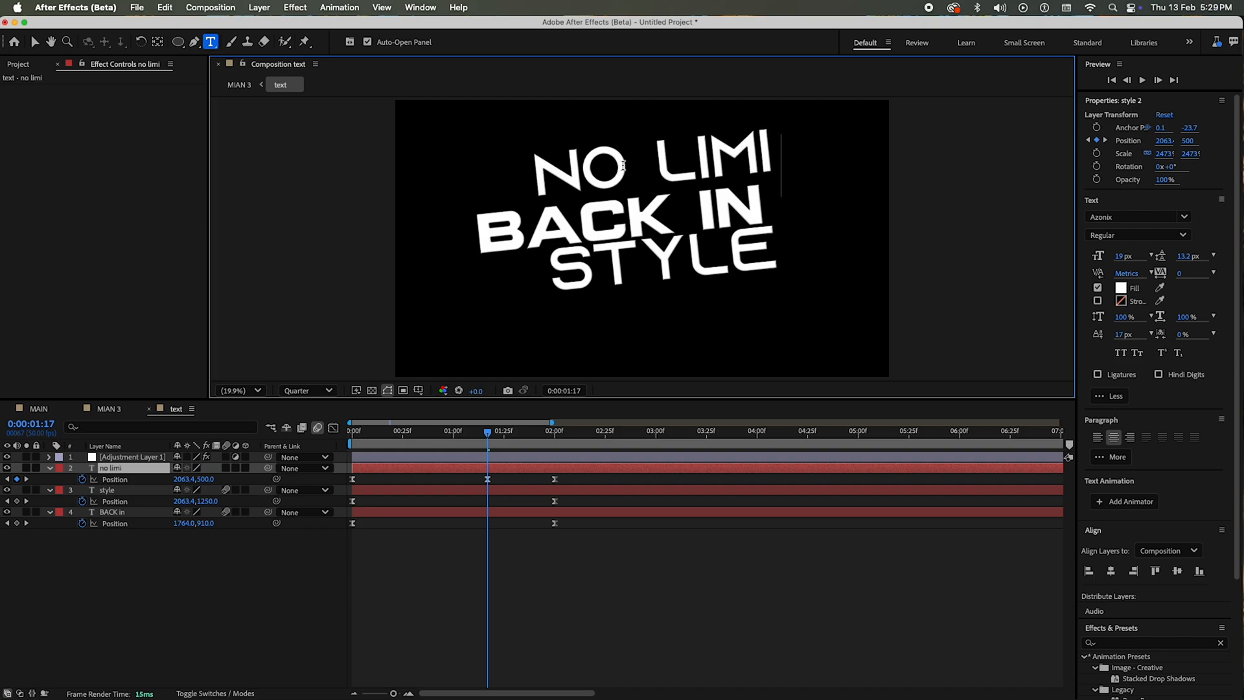
type("t motio")
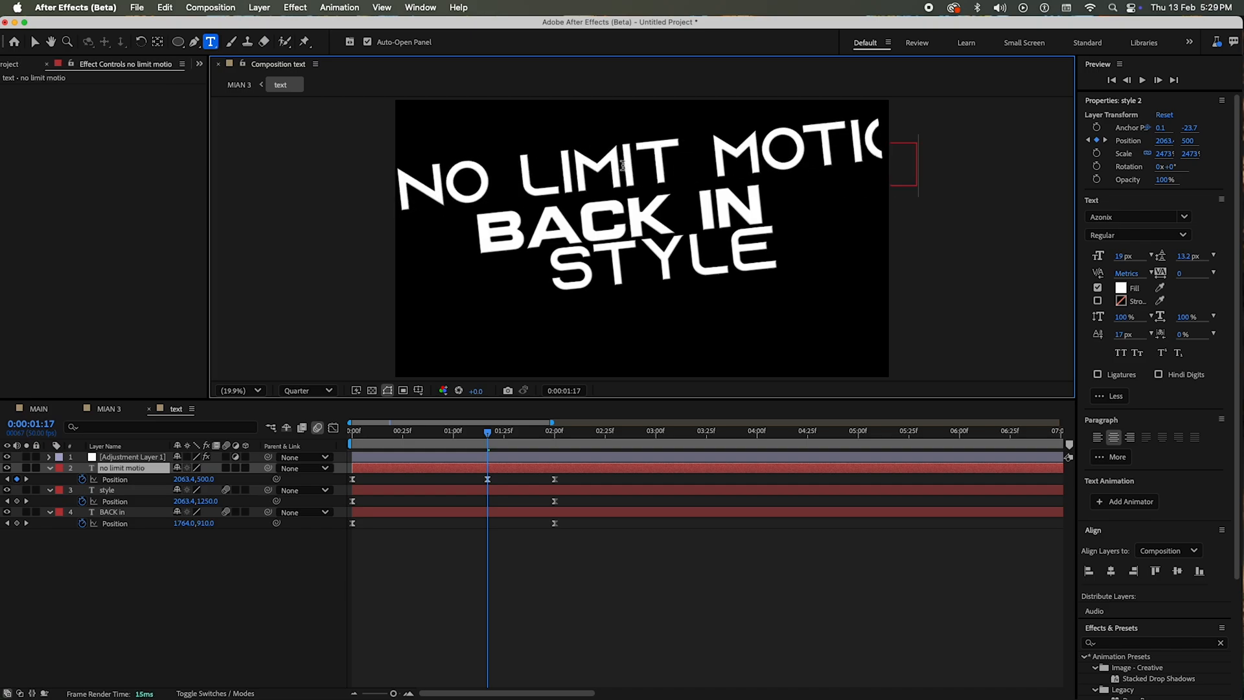
type("n graphics")
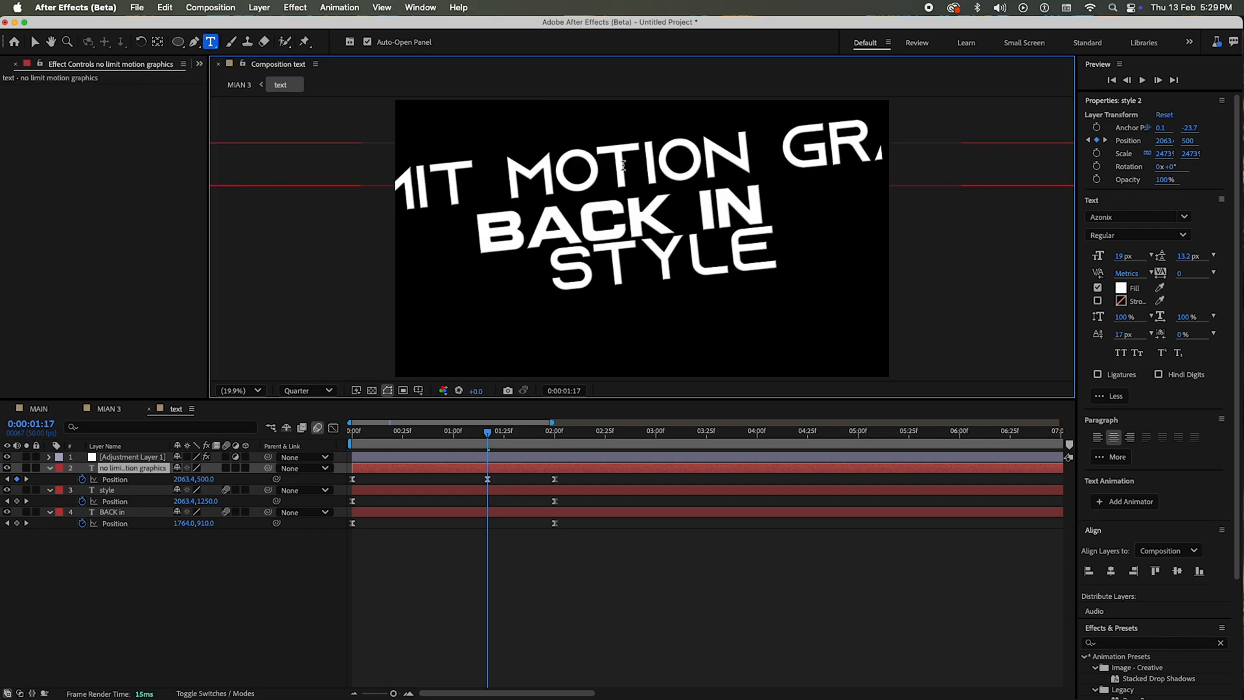
key("Escape")
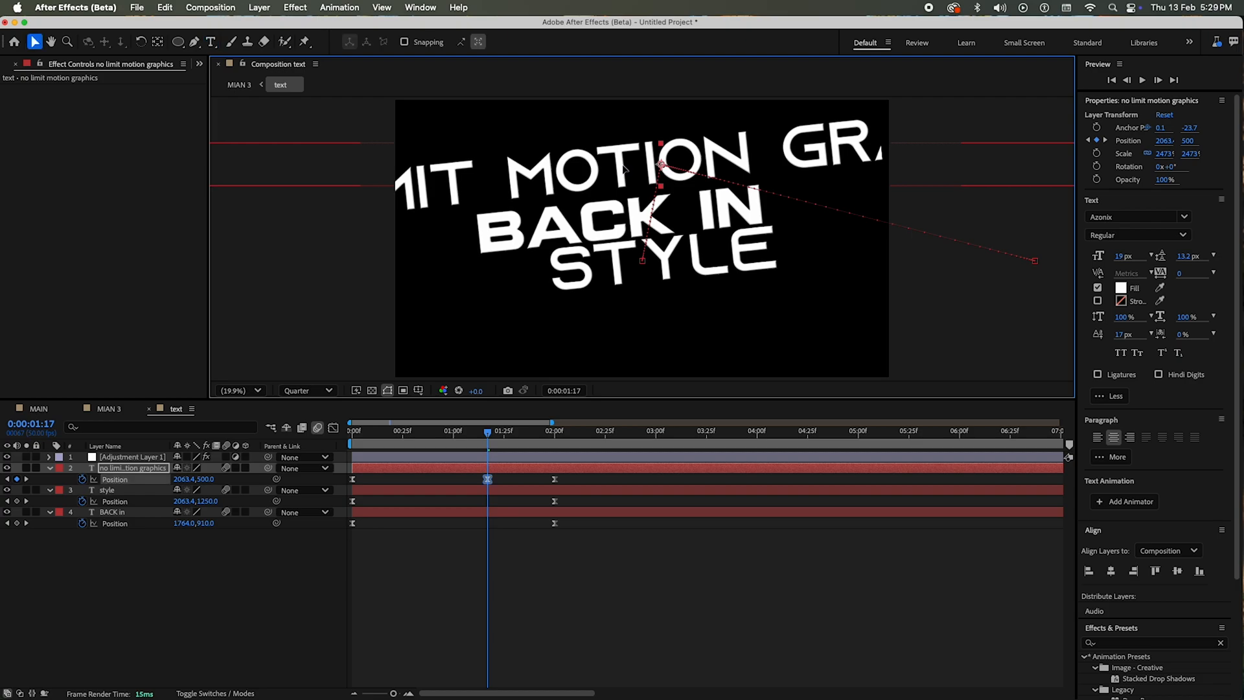
triple_click(623, 166)
key("Escape")
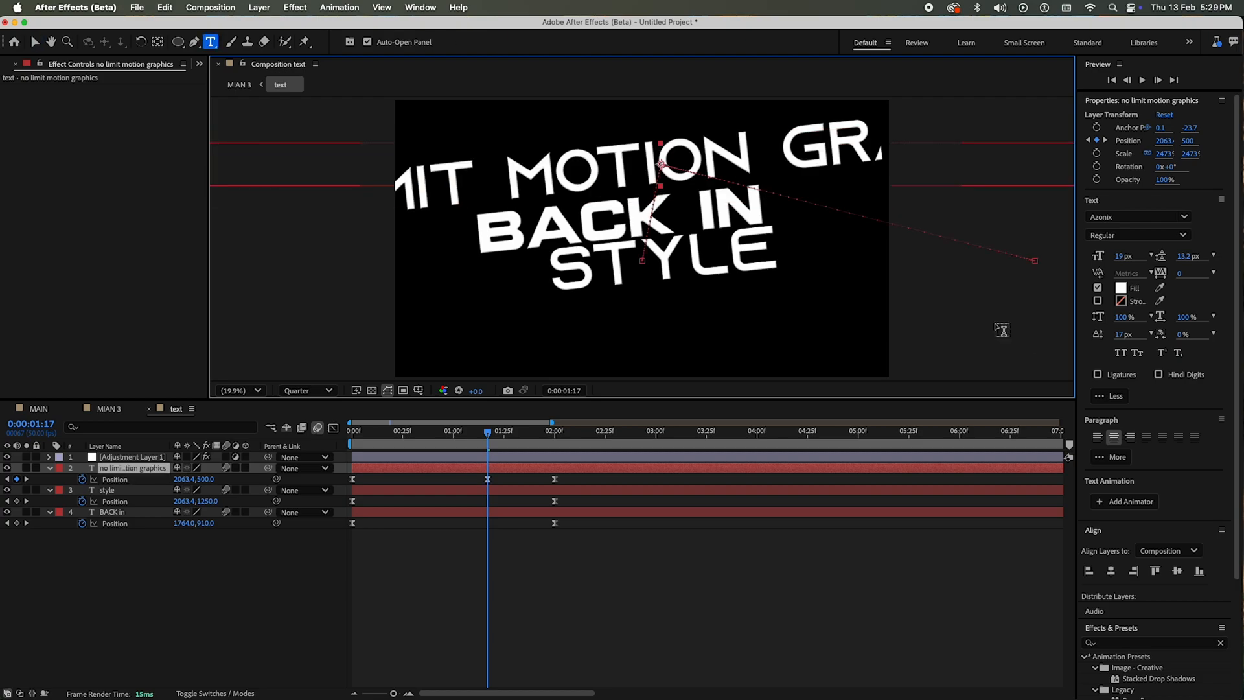
Step: Scale the no limit motion graphics line down to 672% and remove its Position keyframes
key("v")
left_click_drag(1162, 160, 31, 199)
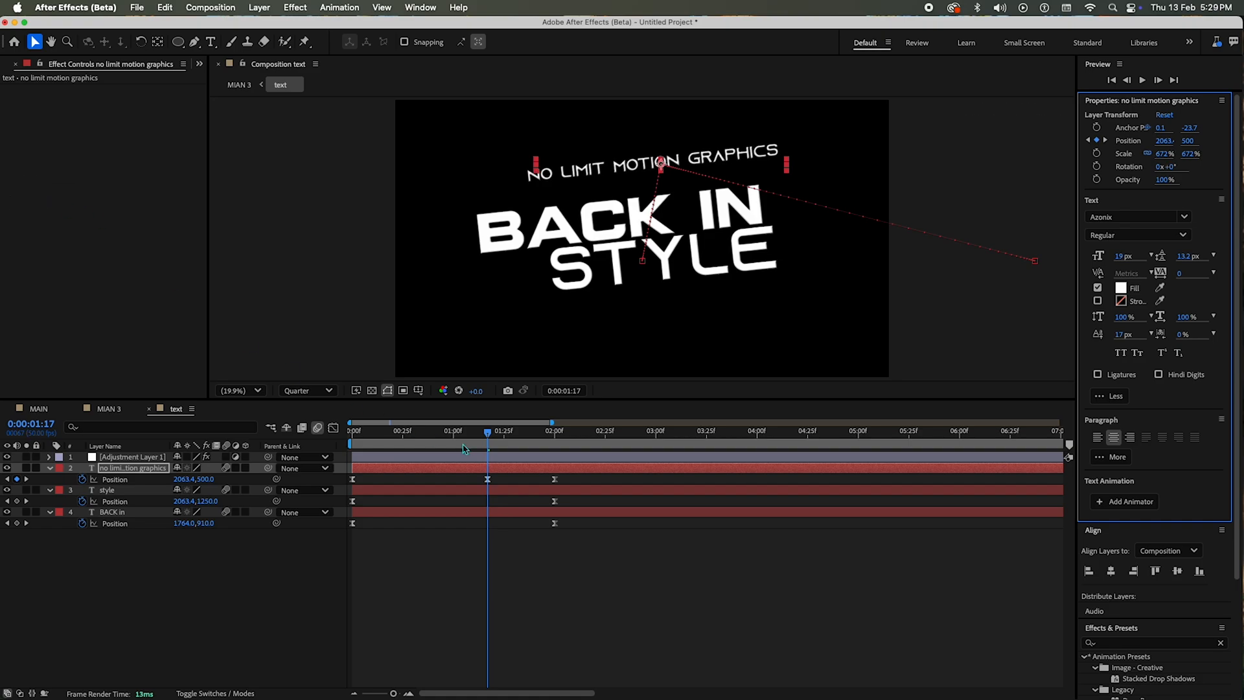
left_click(269, 481)
key("Delete")
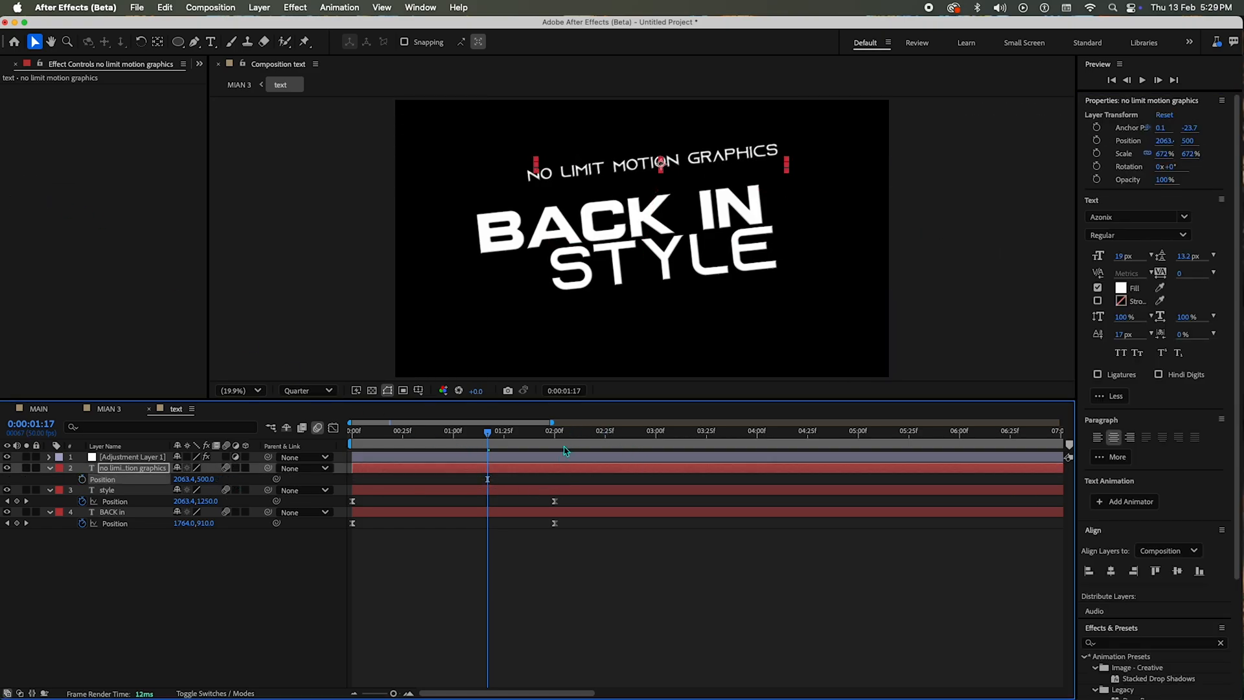
Step: At 0:00:02:00, center the no limit motion graphics line horizontally and place it just above BACK IN at Y position 682.9
left_click(555, 435)
key("equal")
key("equal")
key("equal")
key("equal")
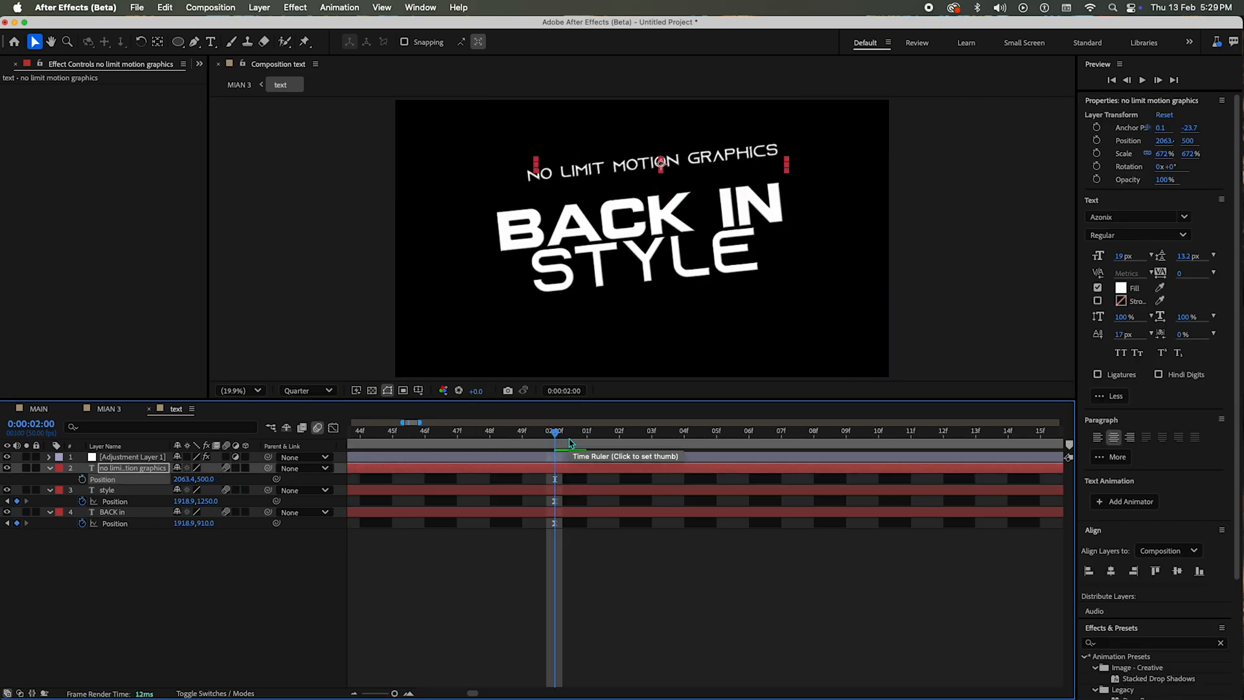
key("minus")
left_click(157, 43)
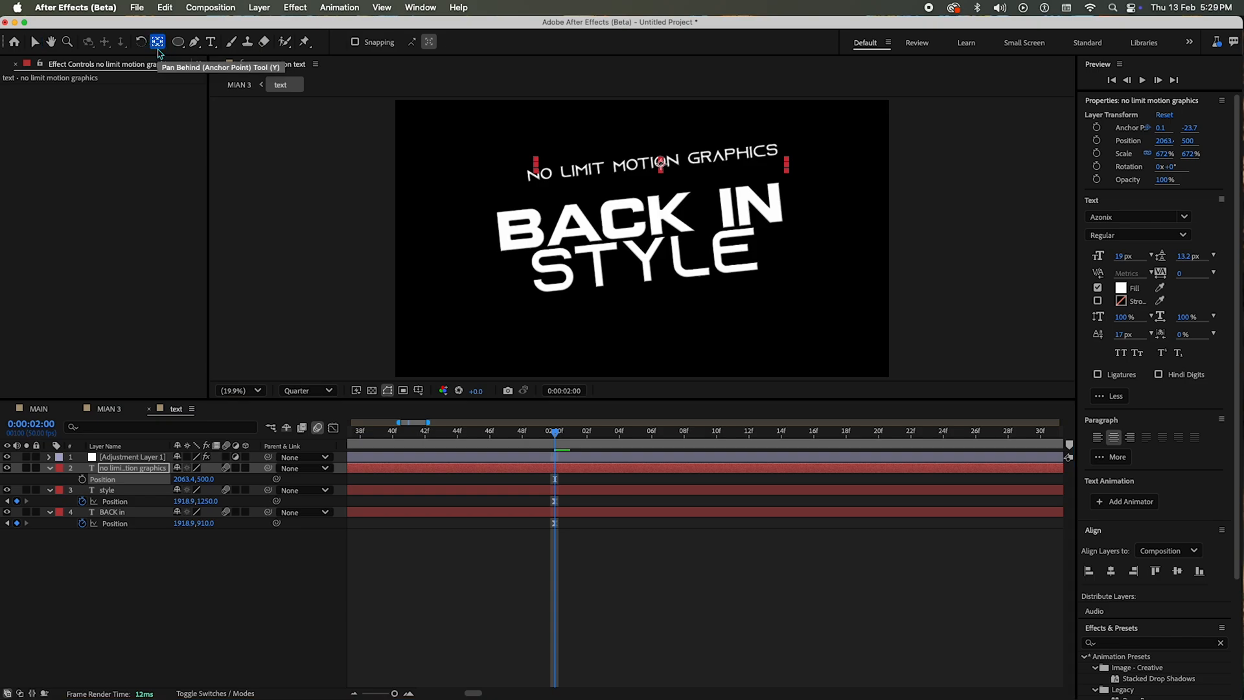
left_click(1111, 572)
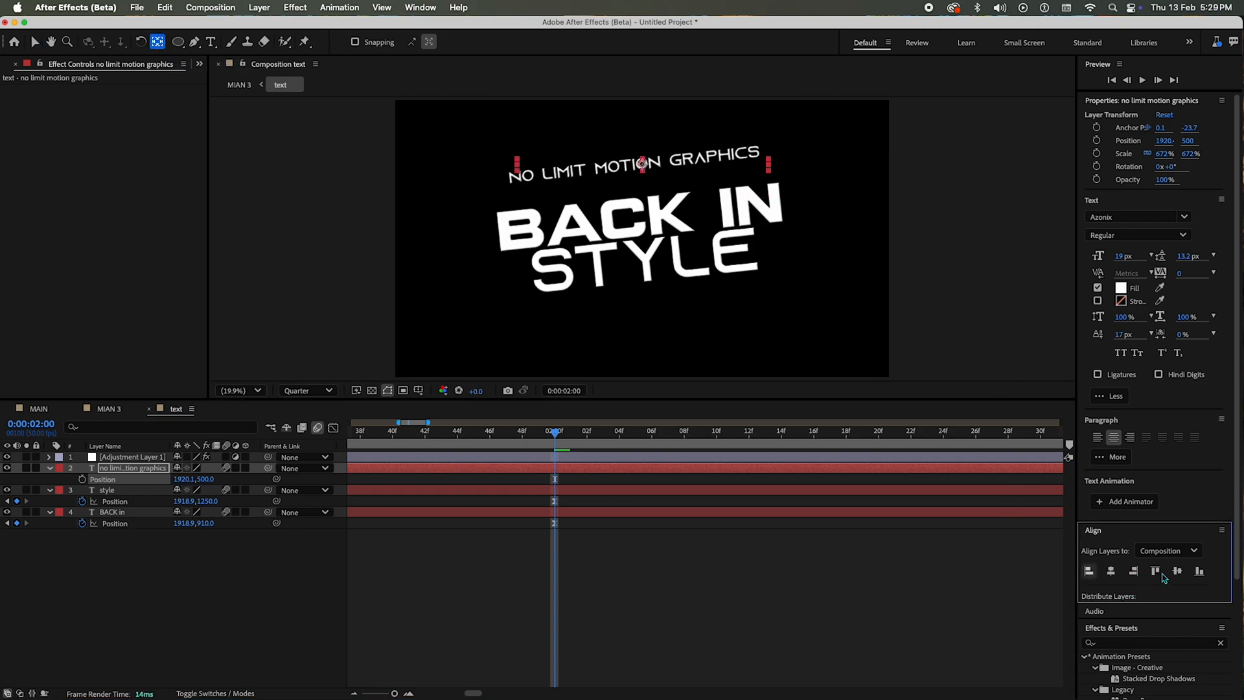
left_click(1176, 573)
left_click_drag(1184, 143, 882, 182)
left_click(275, 496)
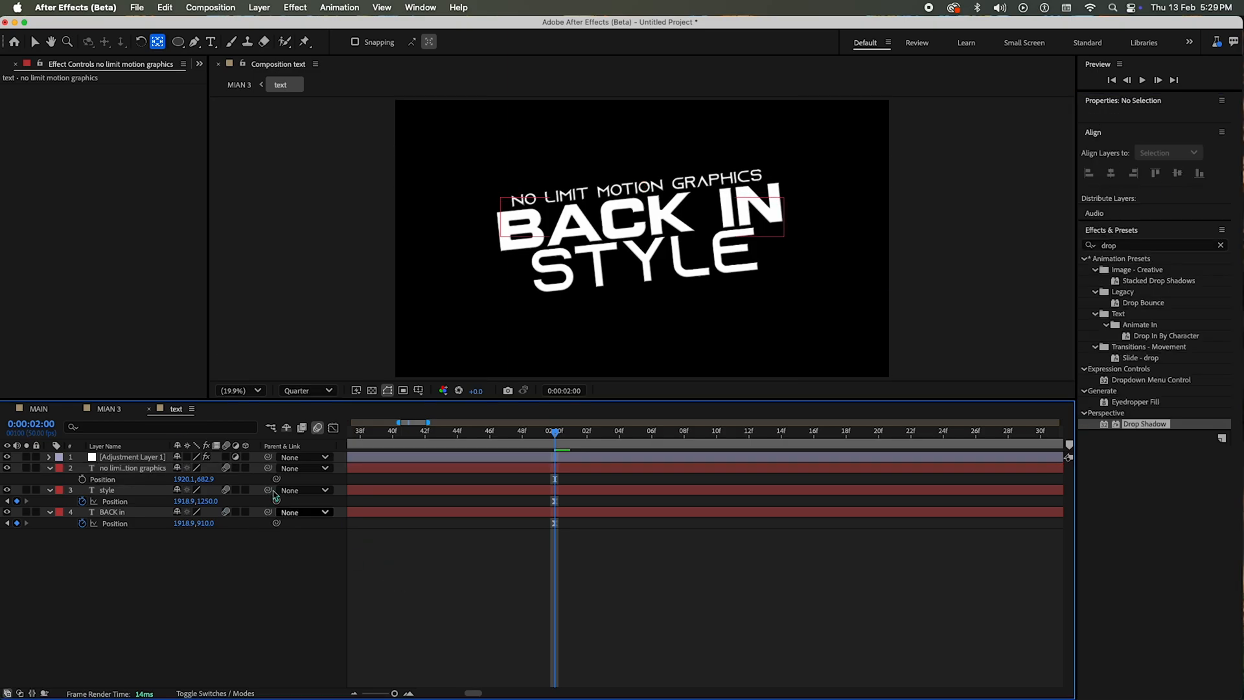
Step: Add a Scale text animator to the no limit motion graphics layer and set its scale to 0%
left_click(50, 469)
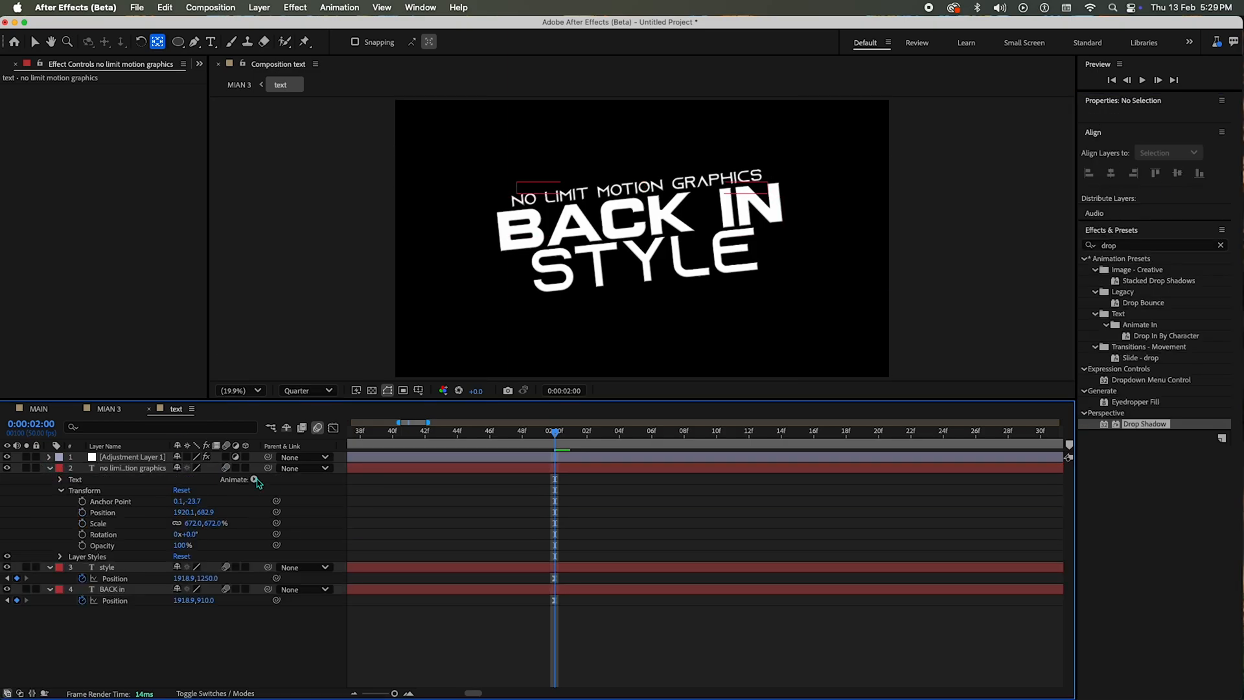
left_click(254, 480)
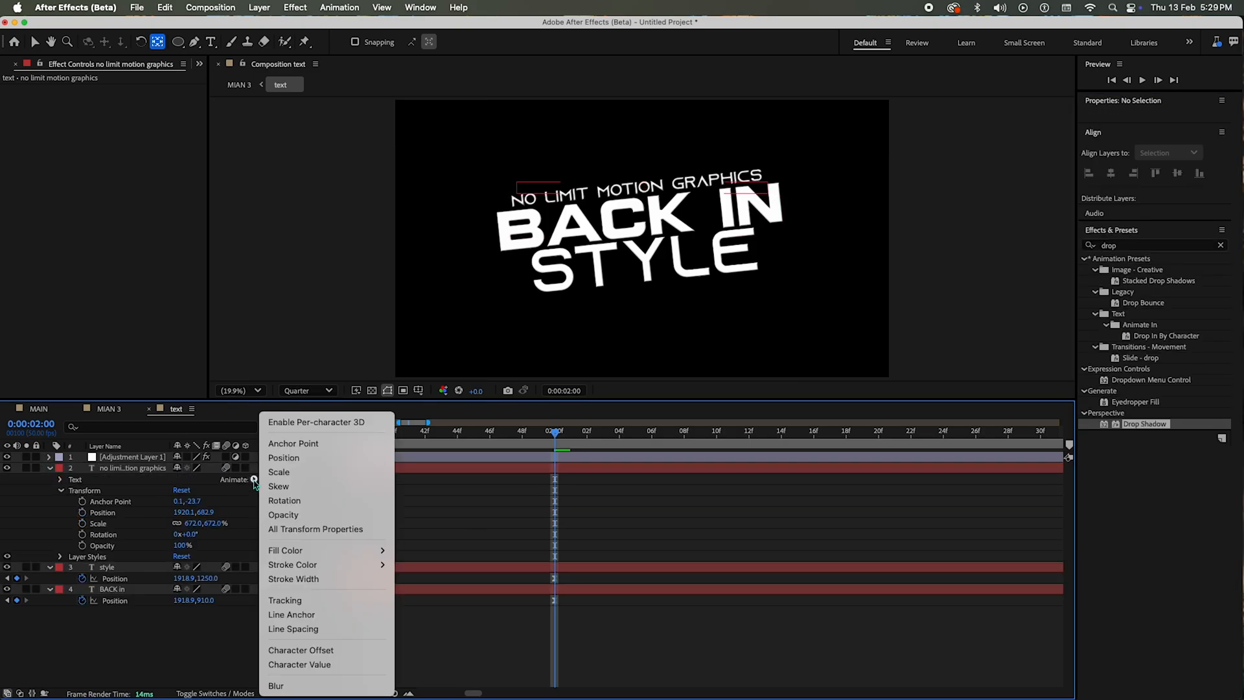
left_click(324, 476)
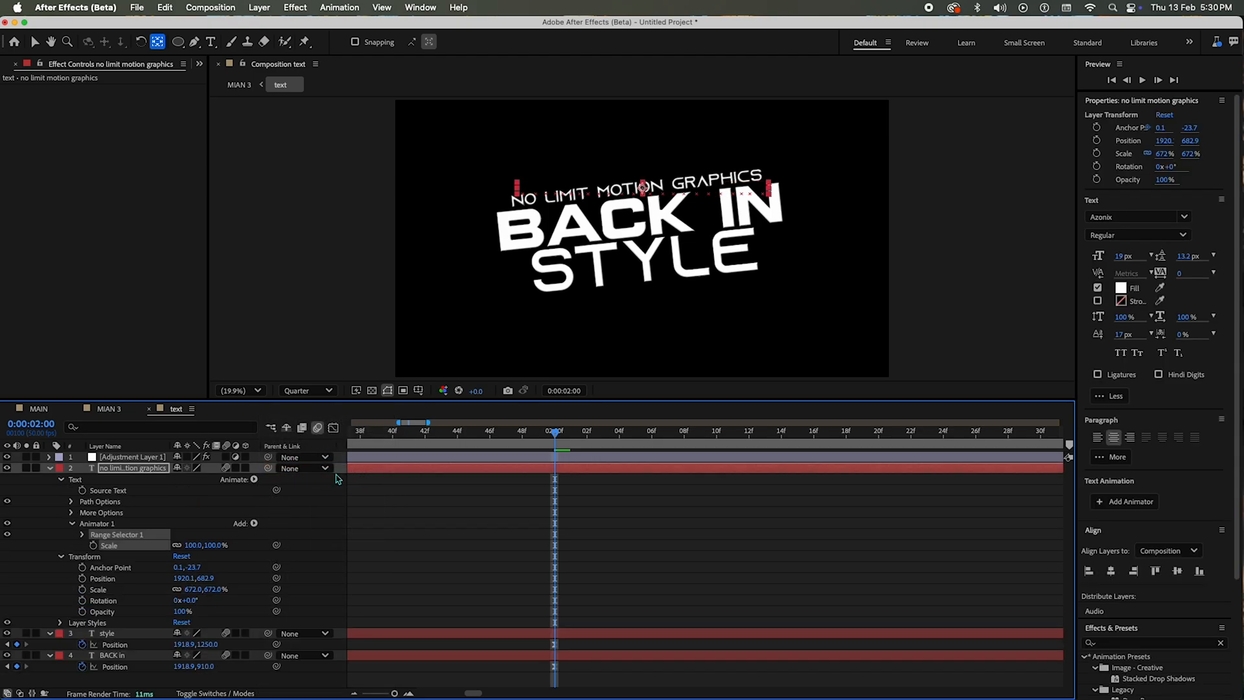
type("00")
key("Return")
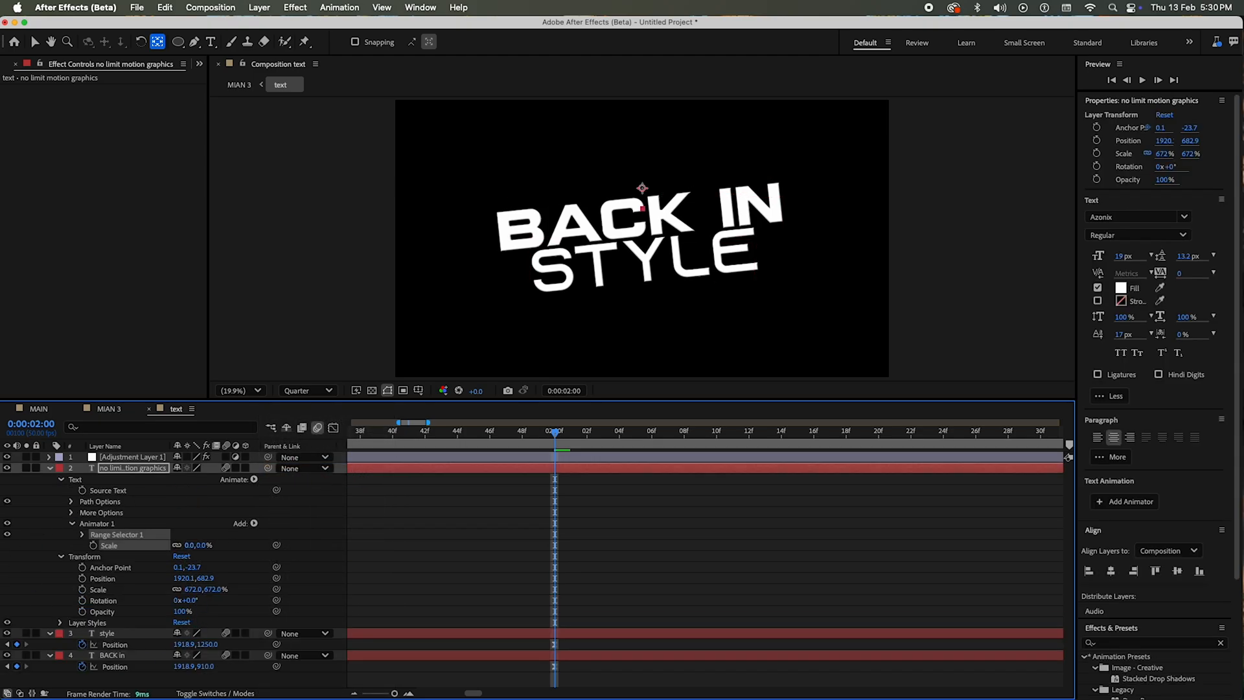
Step: Animate the range selector's Offset from 0% at 0:00:02:00 to 100% at 0:00:02:20 with eased keyframes
left_click(82, 534)
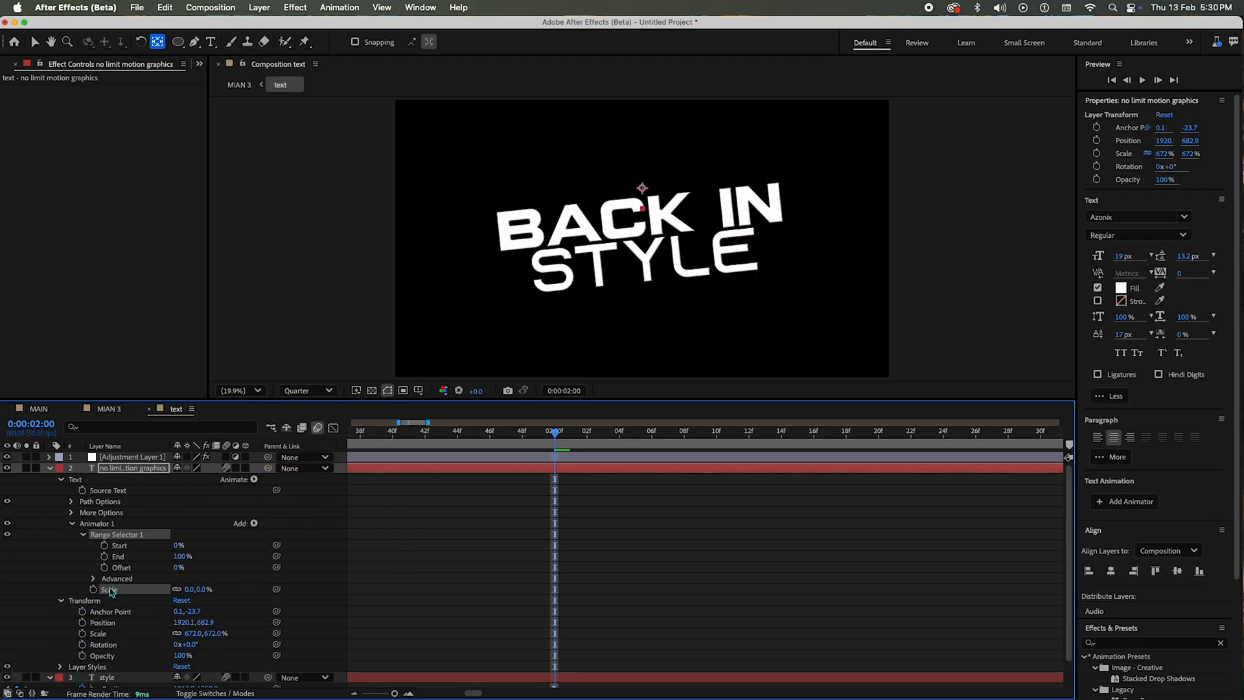
left_click(103, 567)
key("shift+Page_Down")
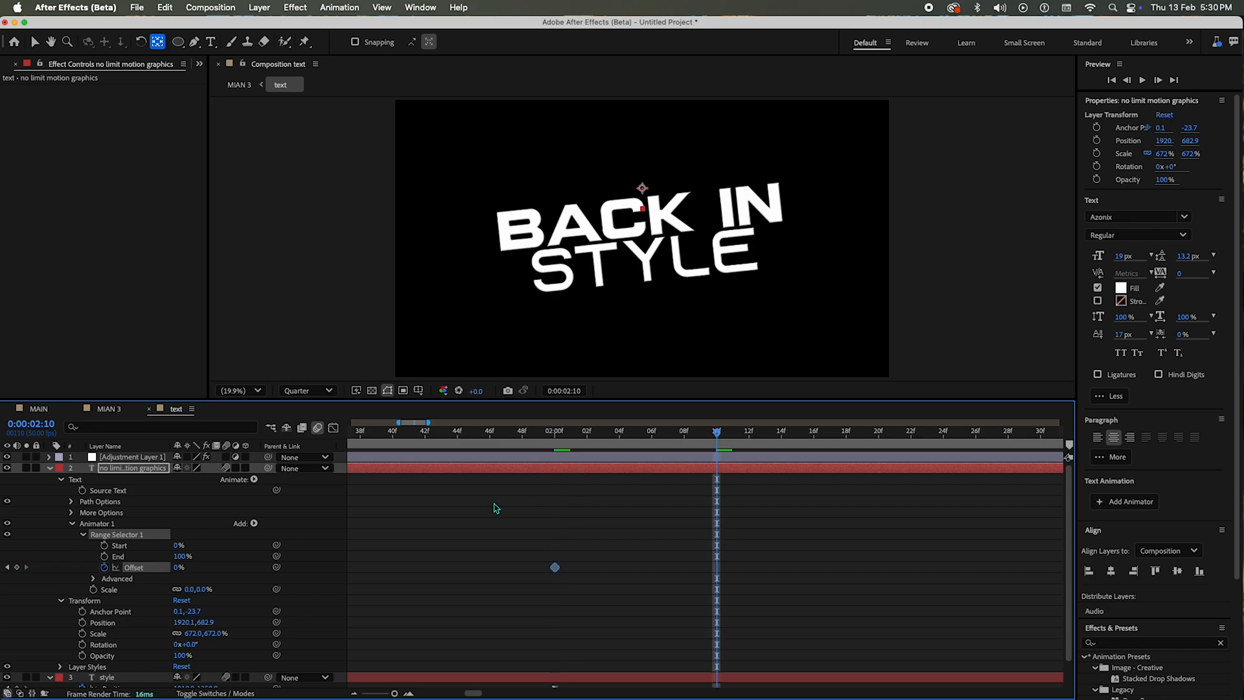
key("shift+Page_Down")
left_click_drag(179, 567, 413, 576)
left_click_drag(921, 529, 473, 600)
left_click_drag(433, 431, 878, 453)
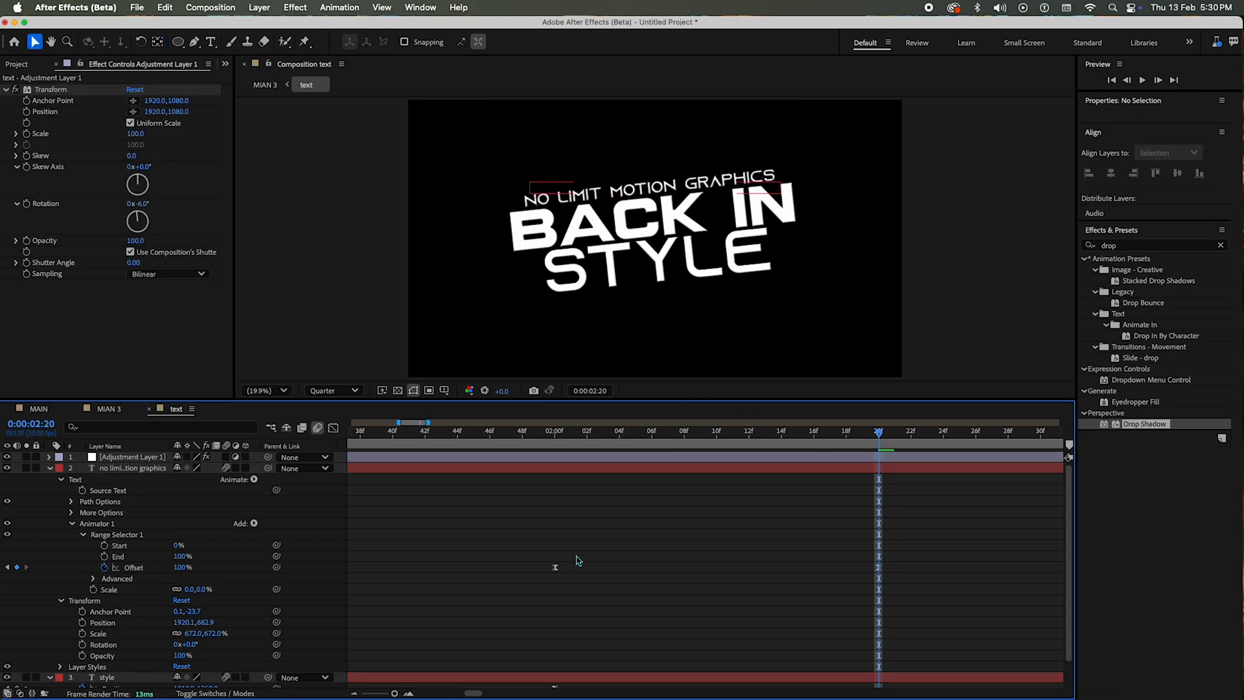
Step: Change the font of the no limit motion graphics line to Bakbak One
left_click(120, 468)
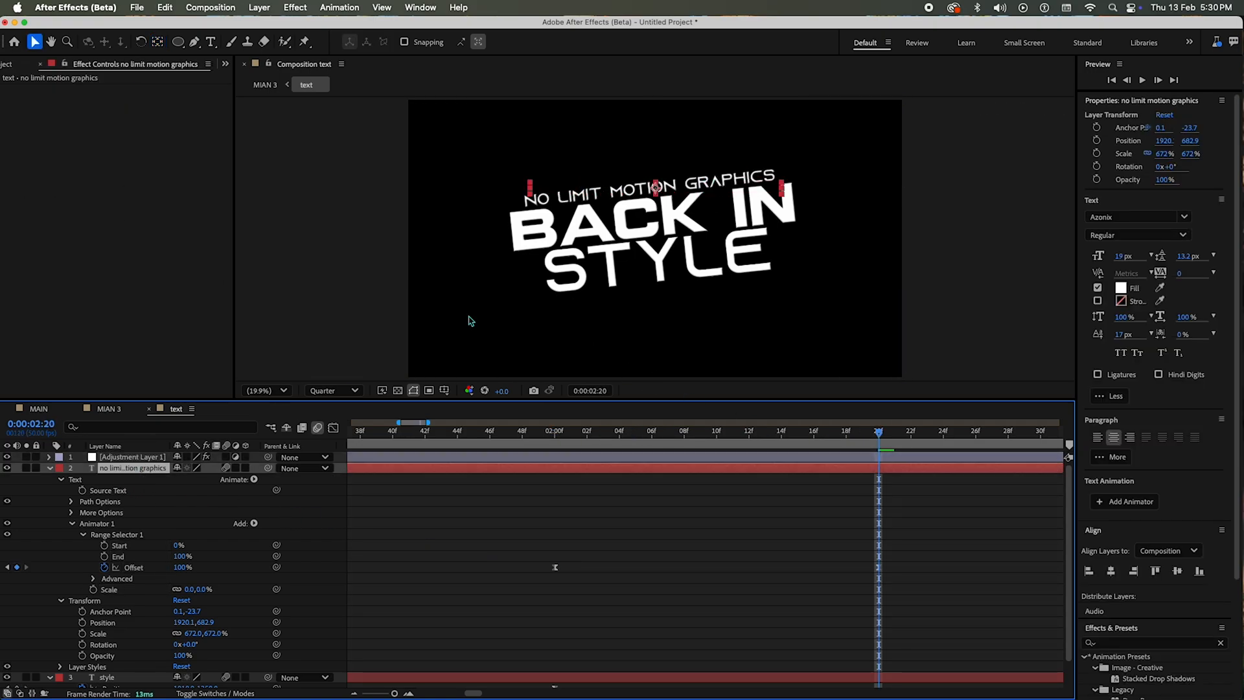
double_click(601, 196)
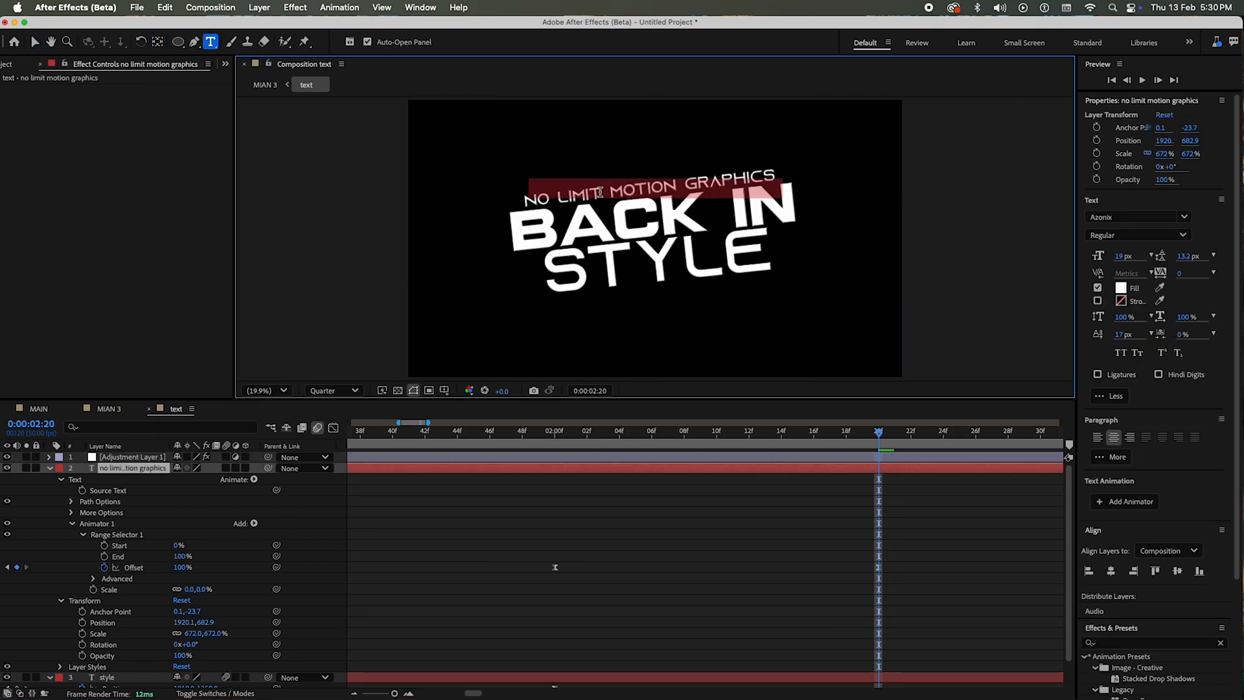
left_click(1131, 217)
key("Down")
key("Down")
key("Down")
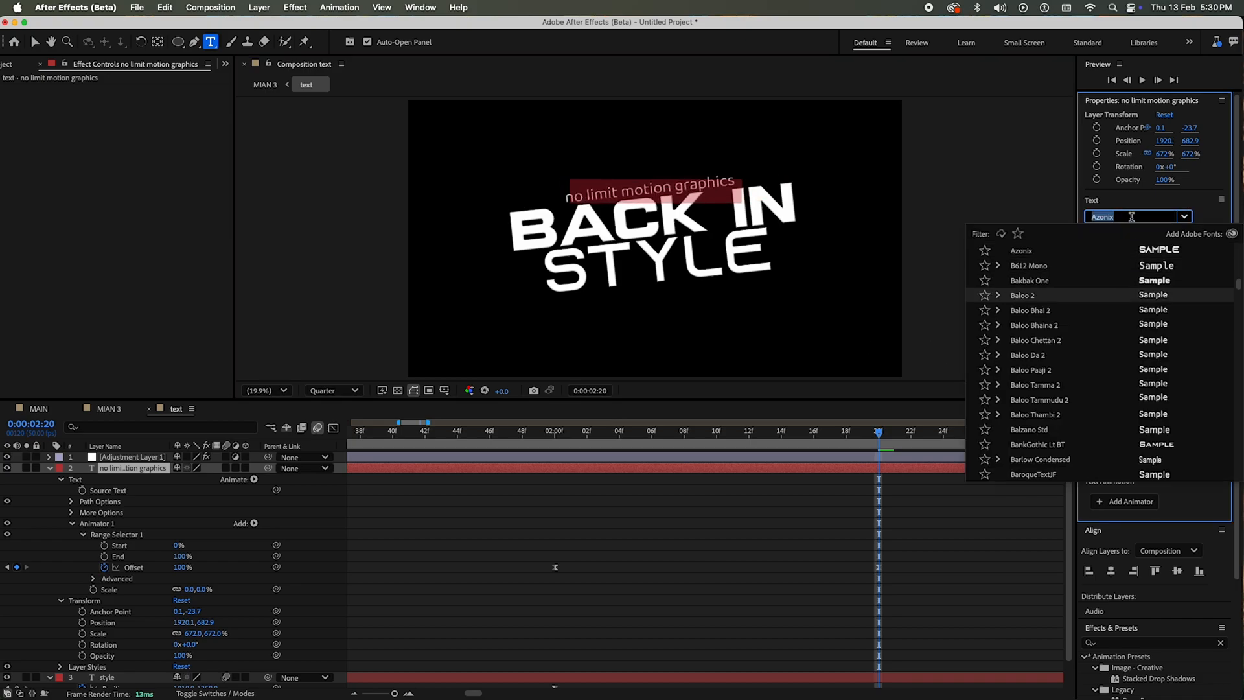
key("Up")
key("Down")
key("Up")
left_click(614, 193)
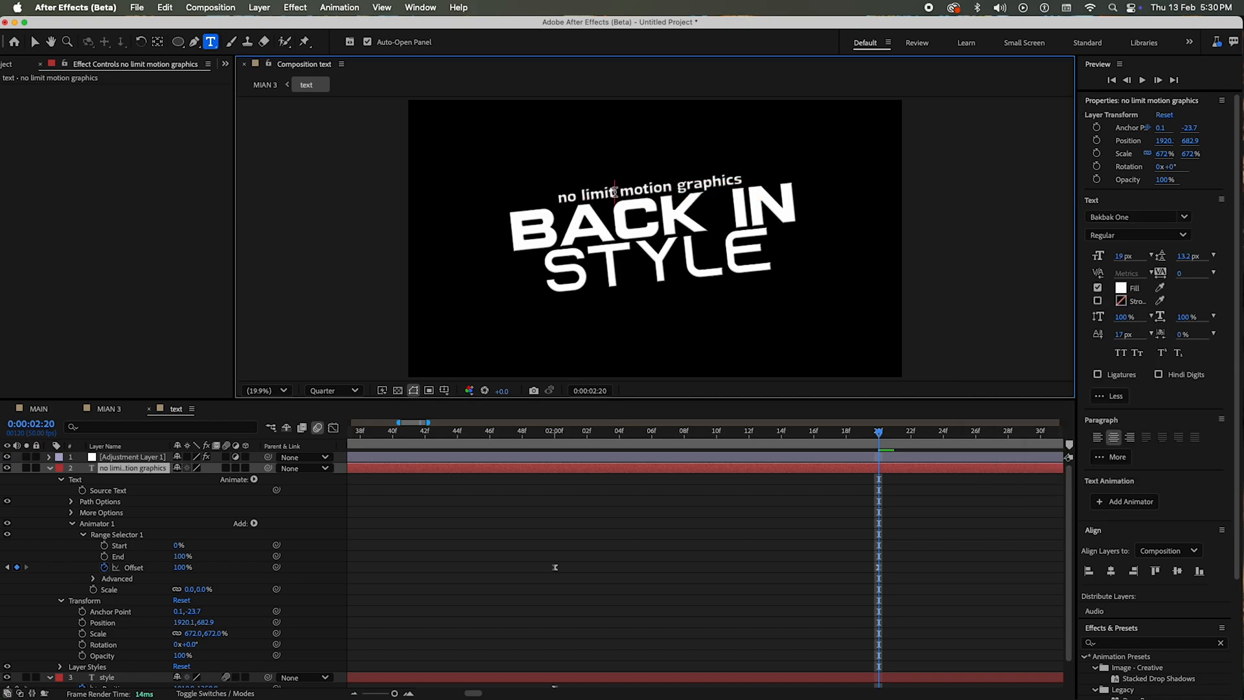
Step: Retype the small top line in capitals as "NO LIMIT MOTION GRAPHICS"
key("super+a")
type("NO")
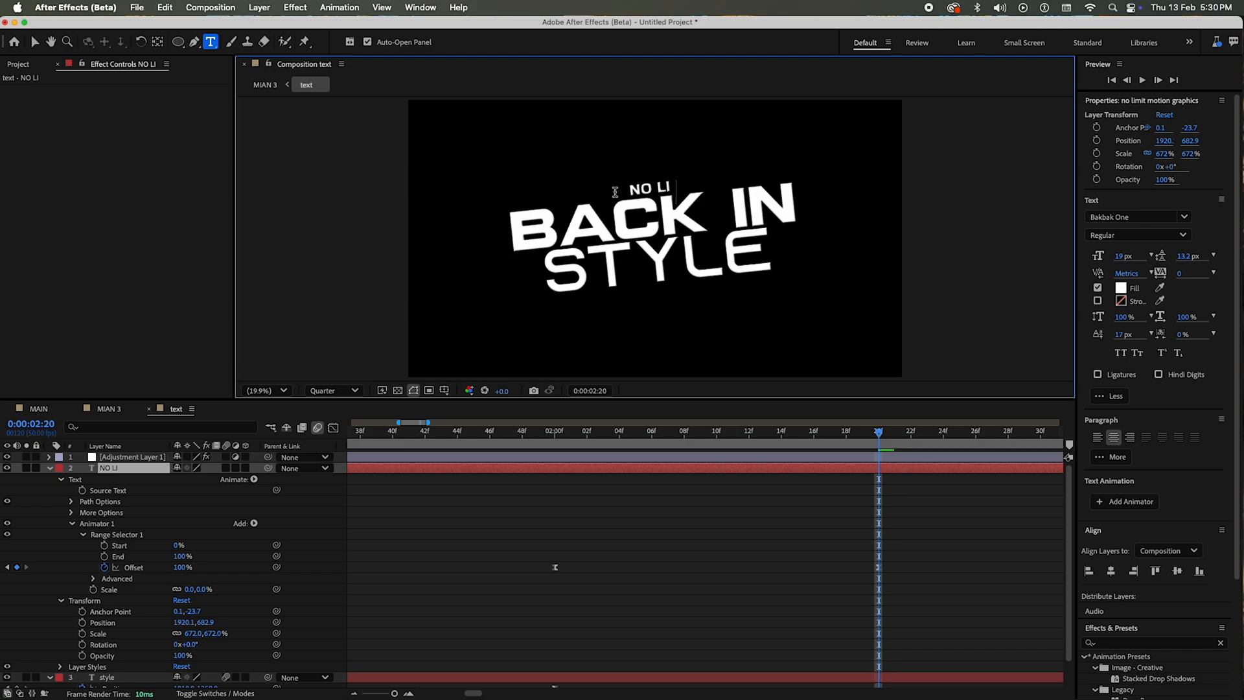
type(" LIMIT MOTION GRAPHICS")
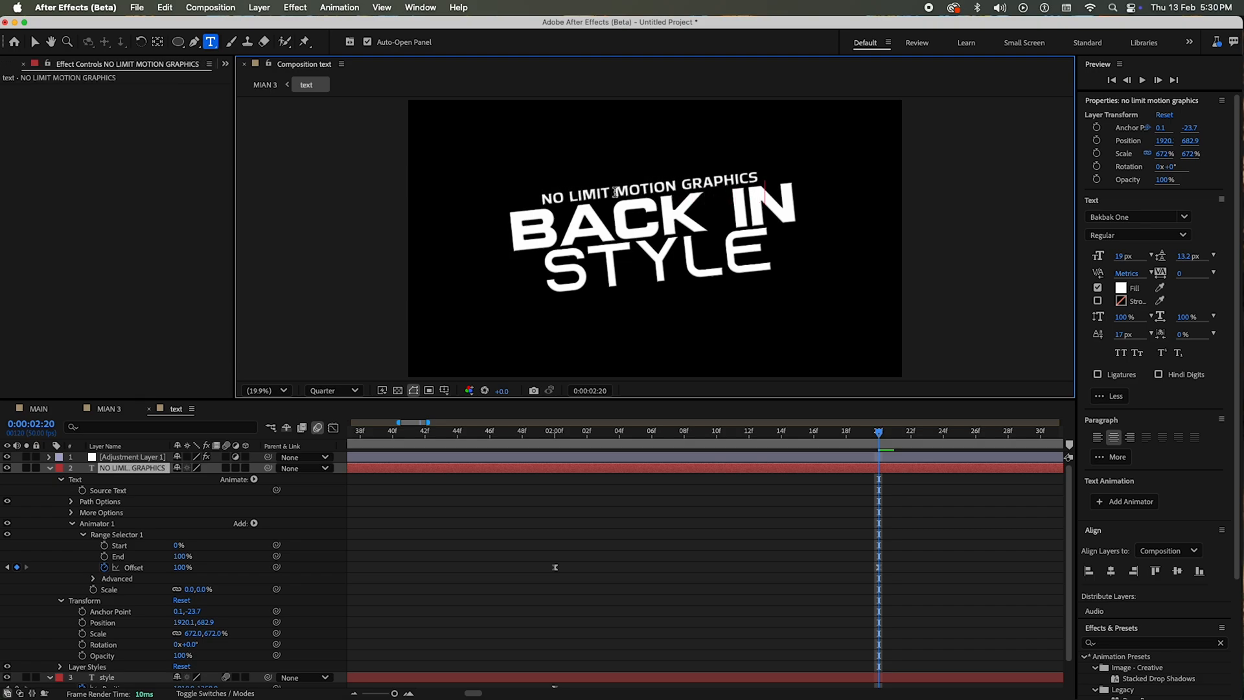
key("Escape")
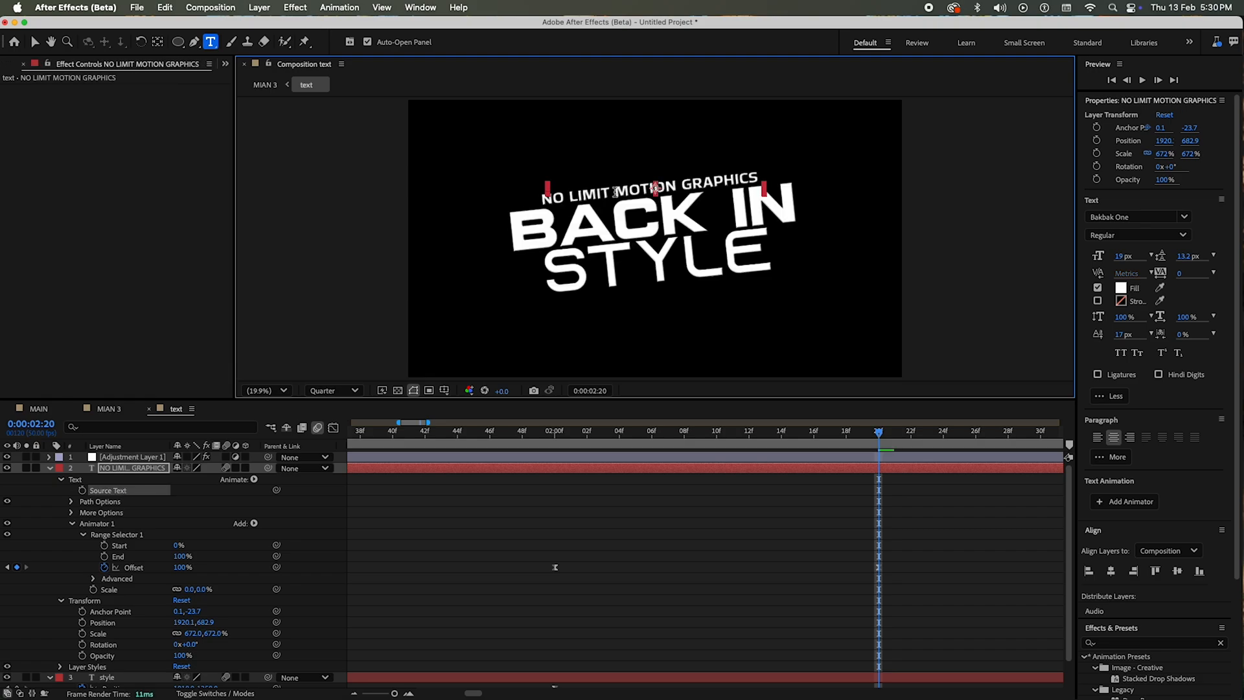
Step: Set the font of the NO LIMIT MOTION GRAPHICS line to CCMonsterMash
double_click(700, 196)
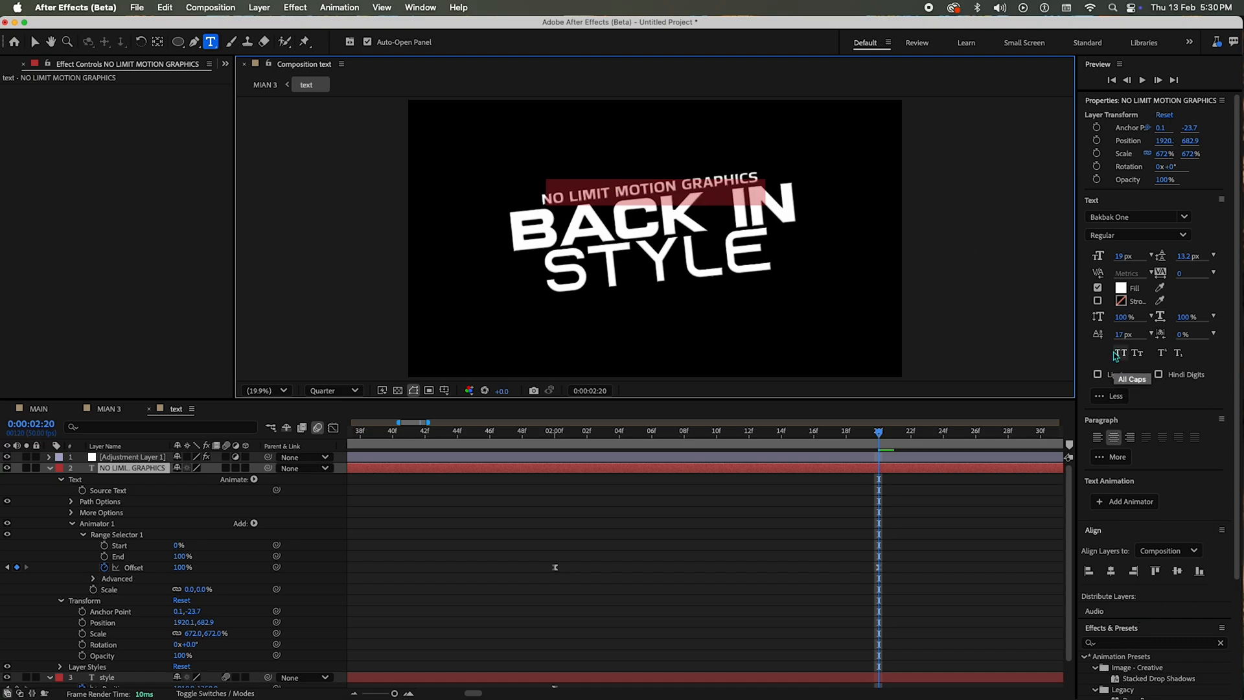
left_click(1147, 217)
key("Down")
key("Down")
key("Down")
key("Down")
key("Down")
key("Down")
key("Down")
key("Down")
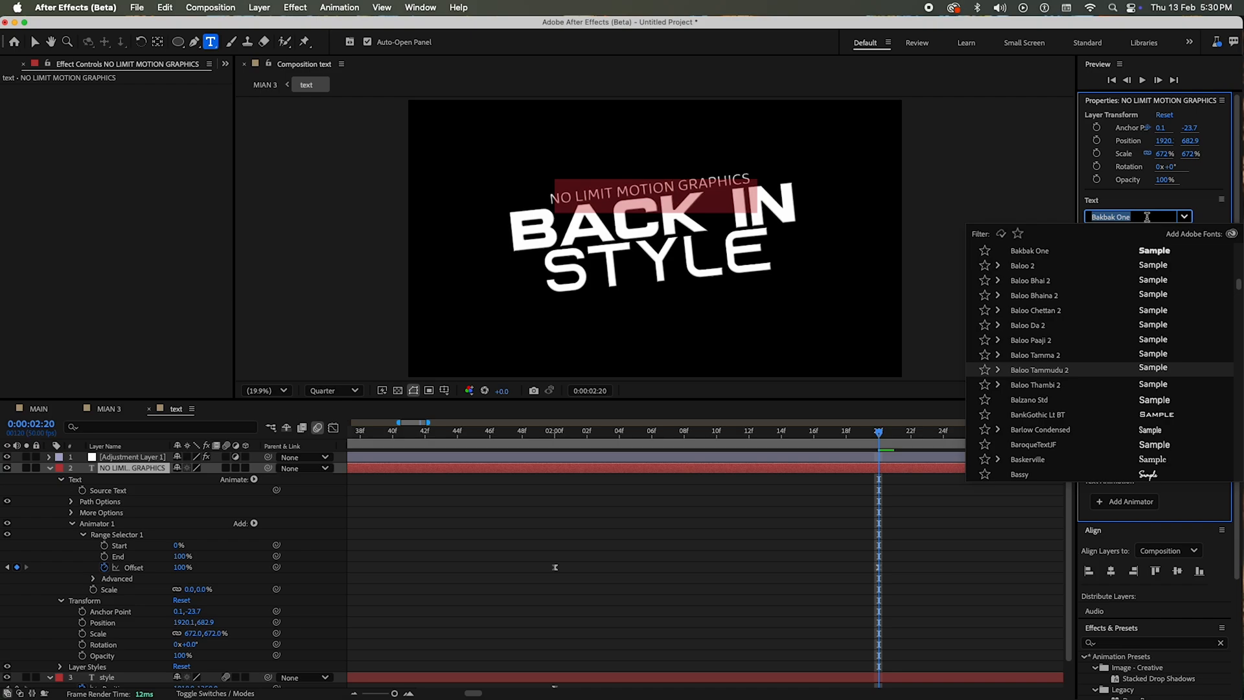
type("mon")
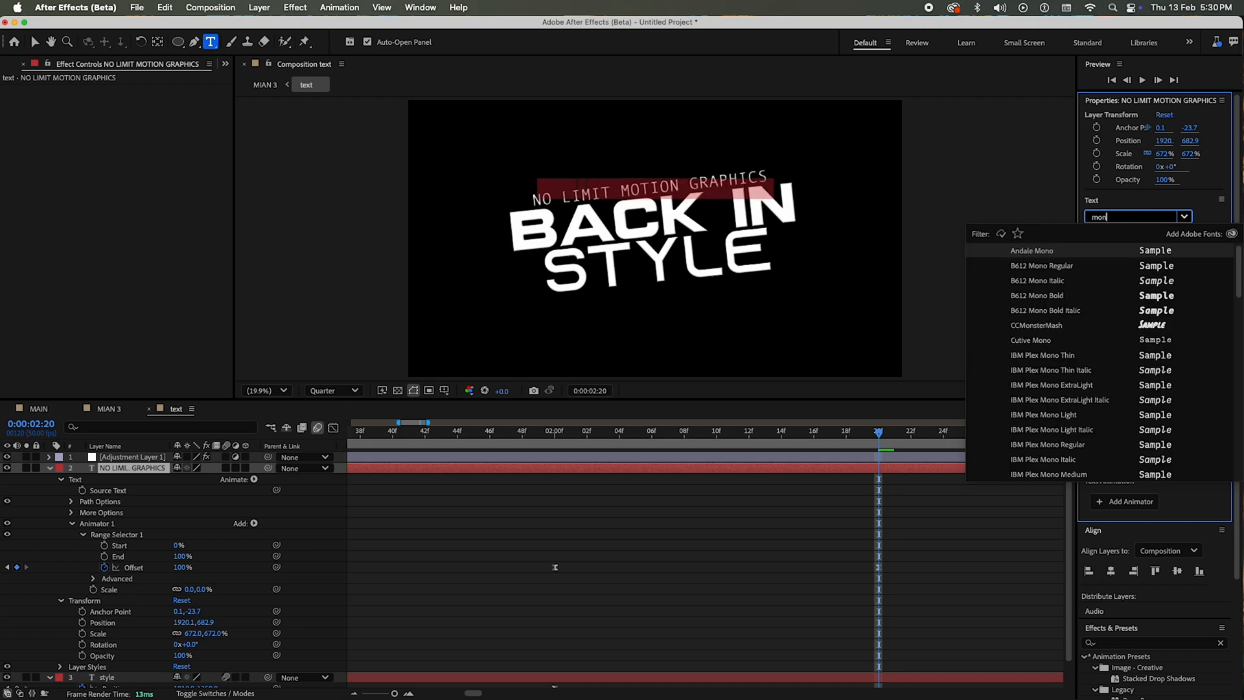
left_click(1171, 326)
left_click(745, 558)
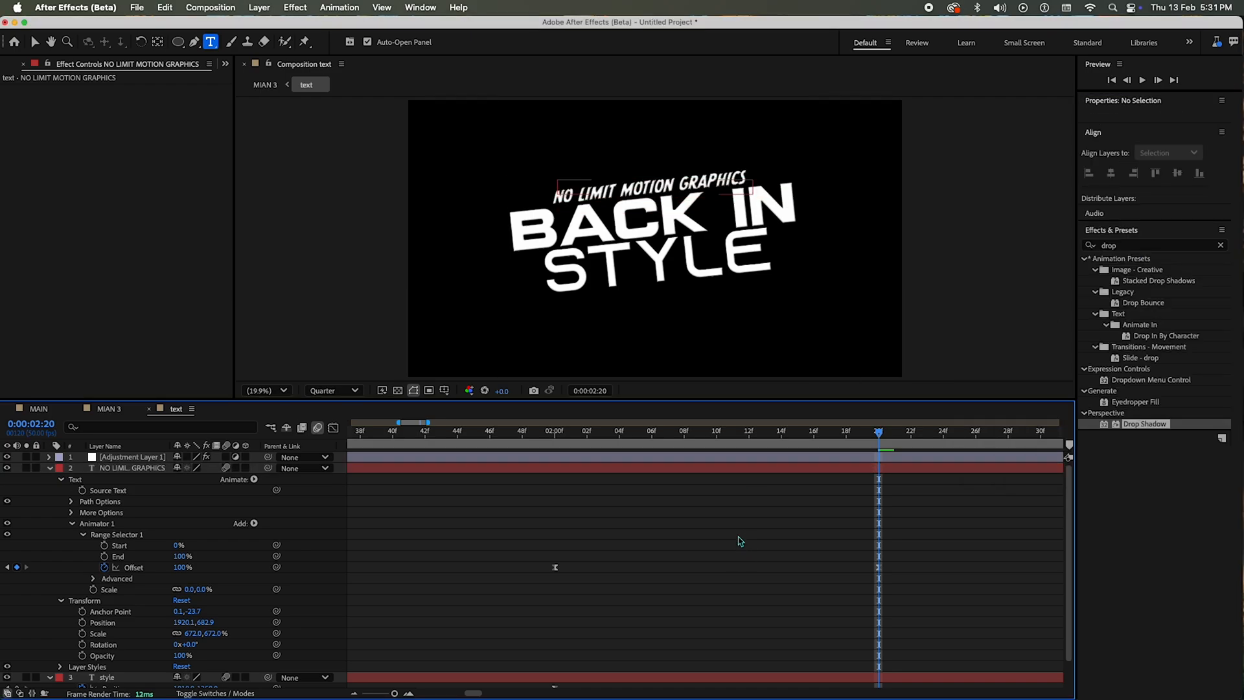
Step: Return to the MIAN 3 composition and preview the disc and title animation from the start
left_click_drag(752, 449, 4, 425)
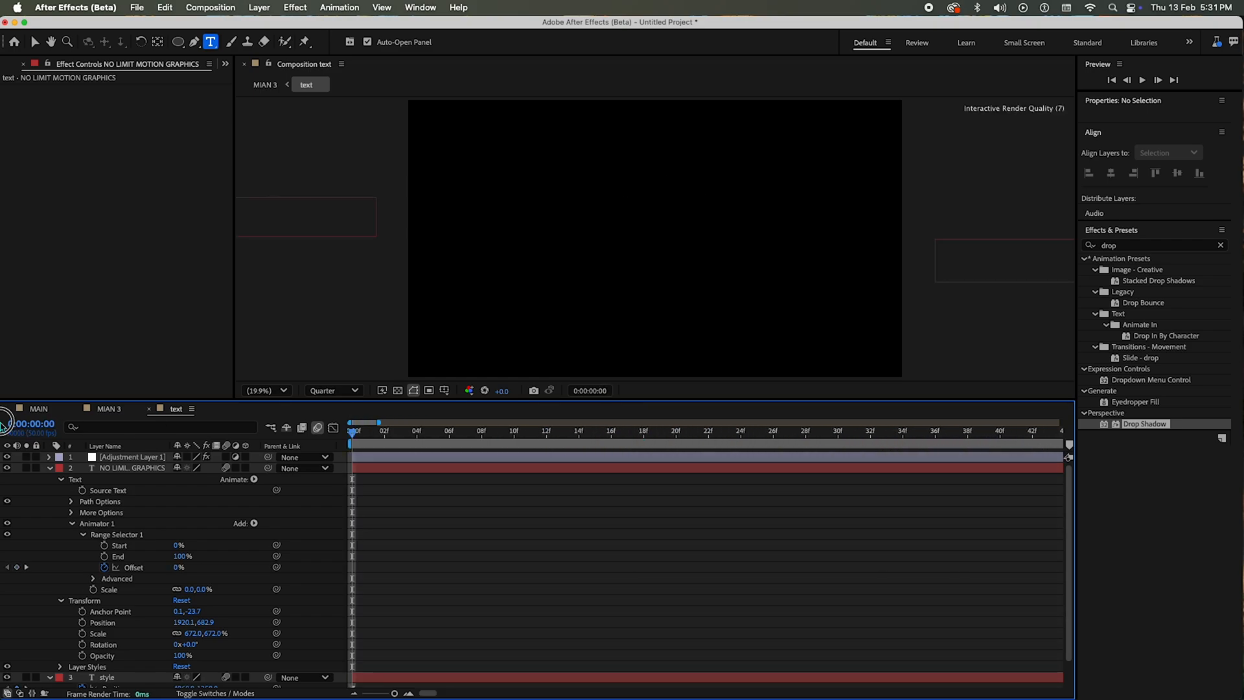
left_click(46, 409)
left_click(114, 410)
left_click_drag(456, 438, 350, 442)
key("space")
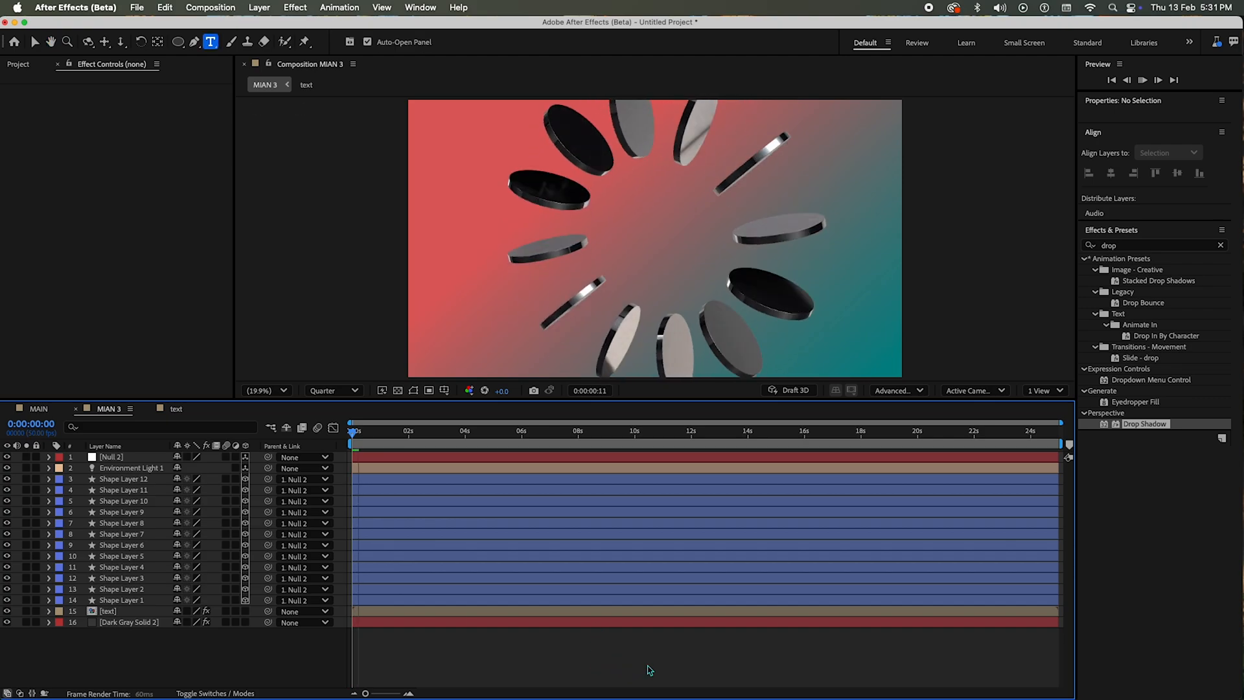